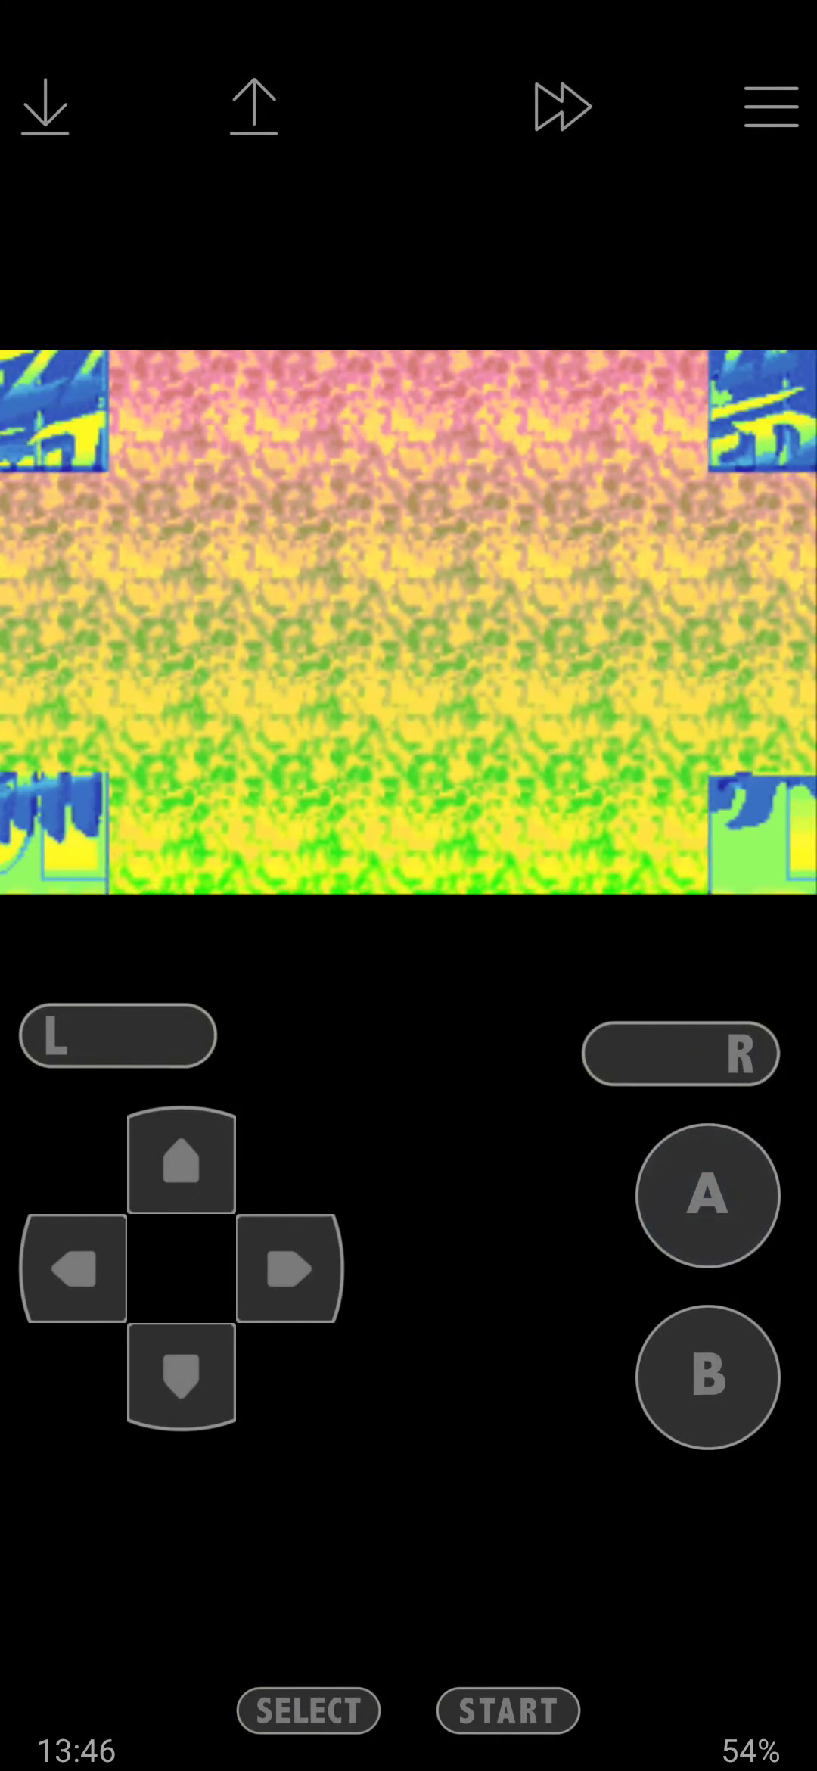
# - Skip the title and versus screens to reach the Ken versus Sakura five-round match
pyautogui.click(708, 1196)
# - Start round 1 and place Ken's first gem pairs at the bottom of his field
pyautogui.click(181, 1376)
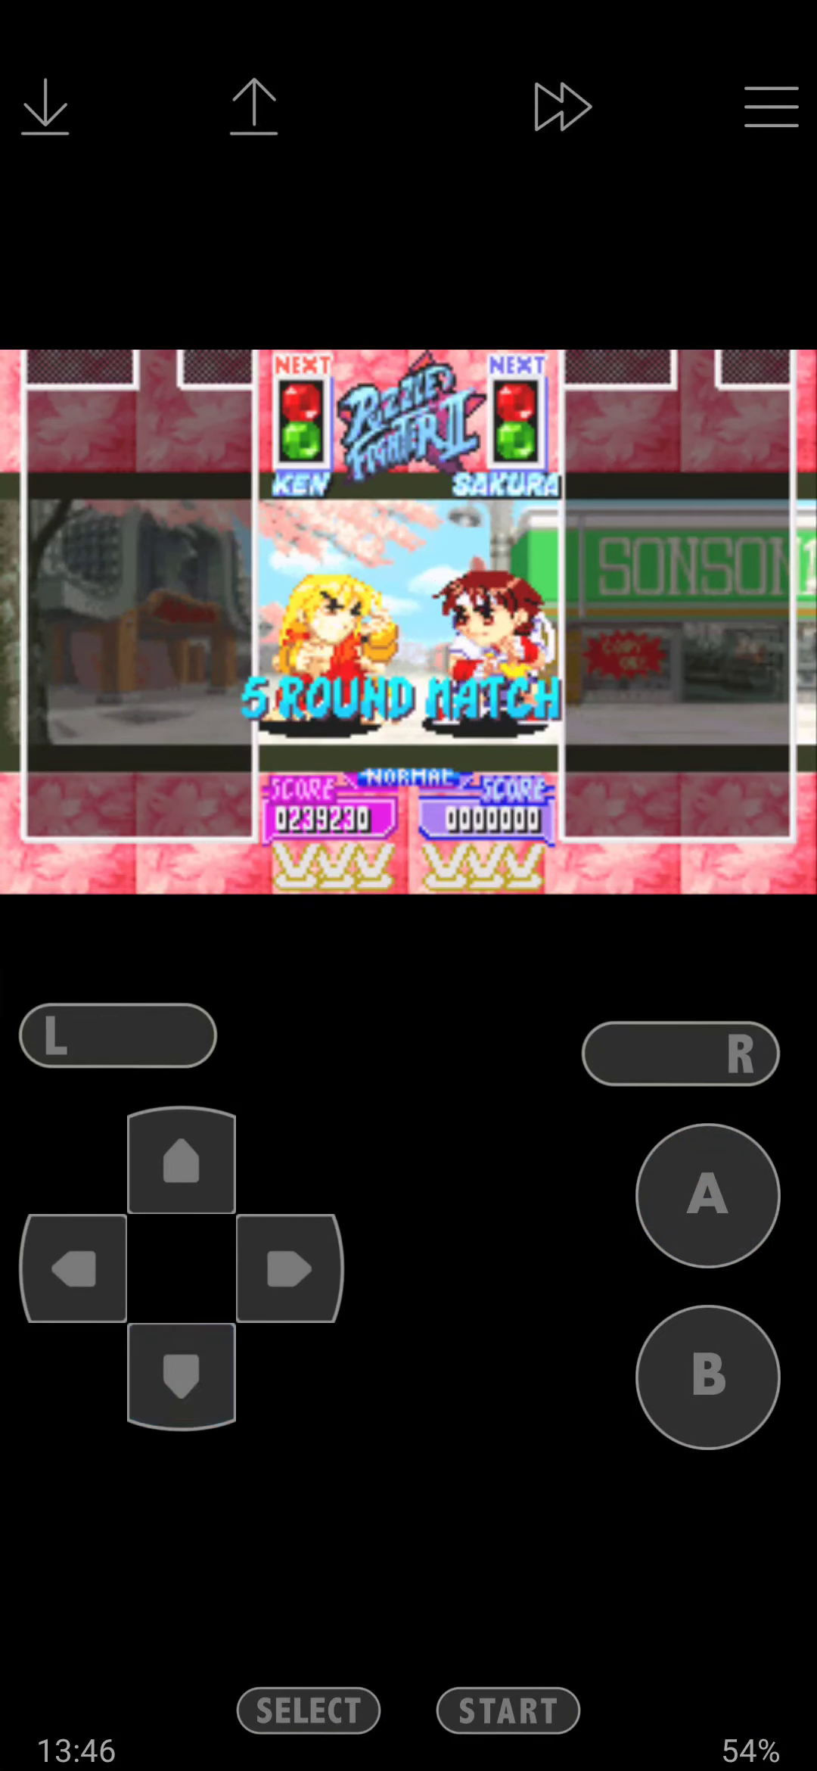
pyautogui.click(182, 1375)
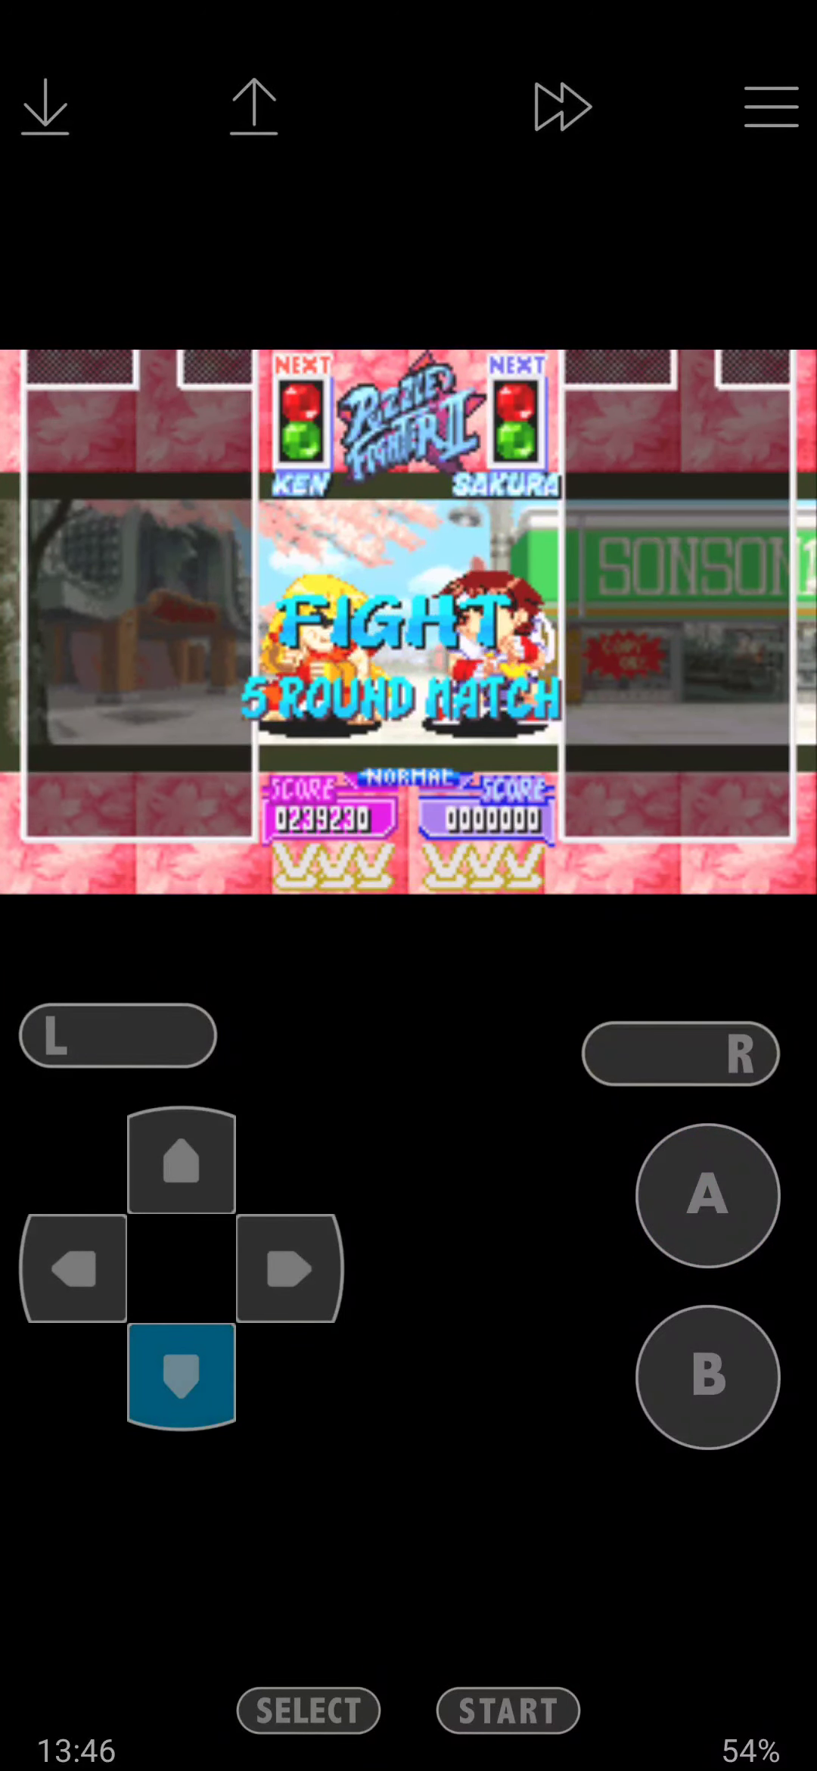
pyautogui.click(708, 1196)
pyautogui.click(182, 1159)
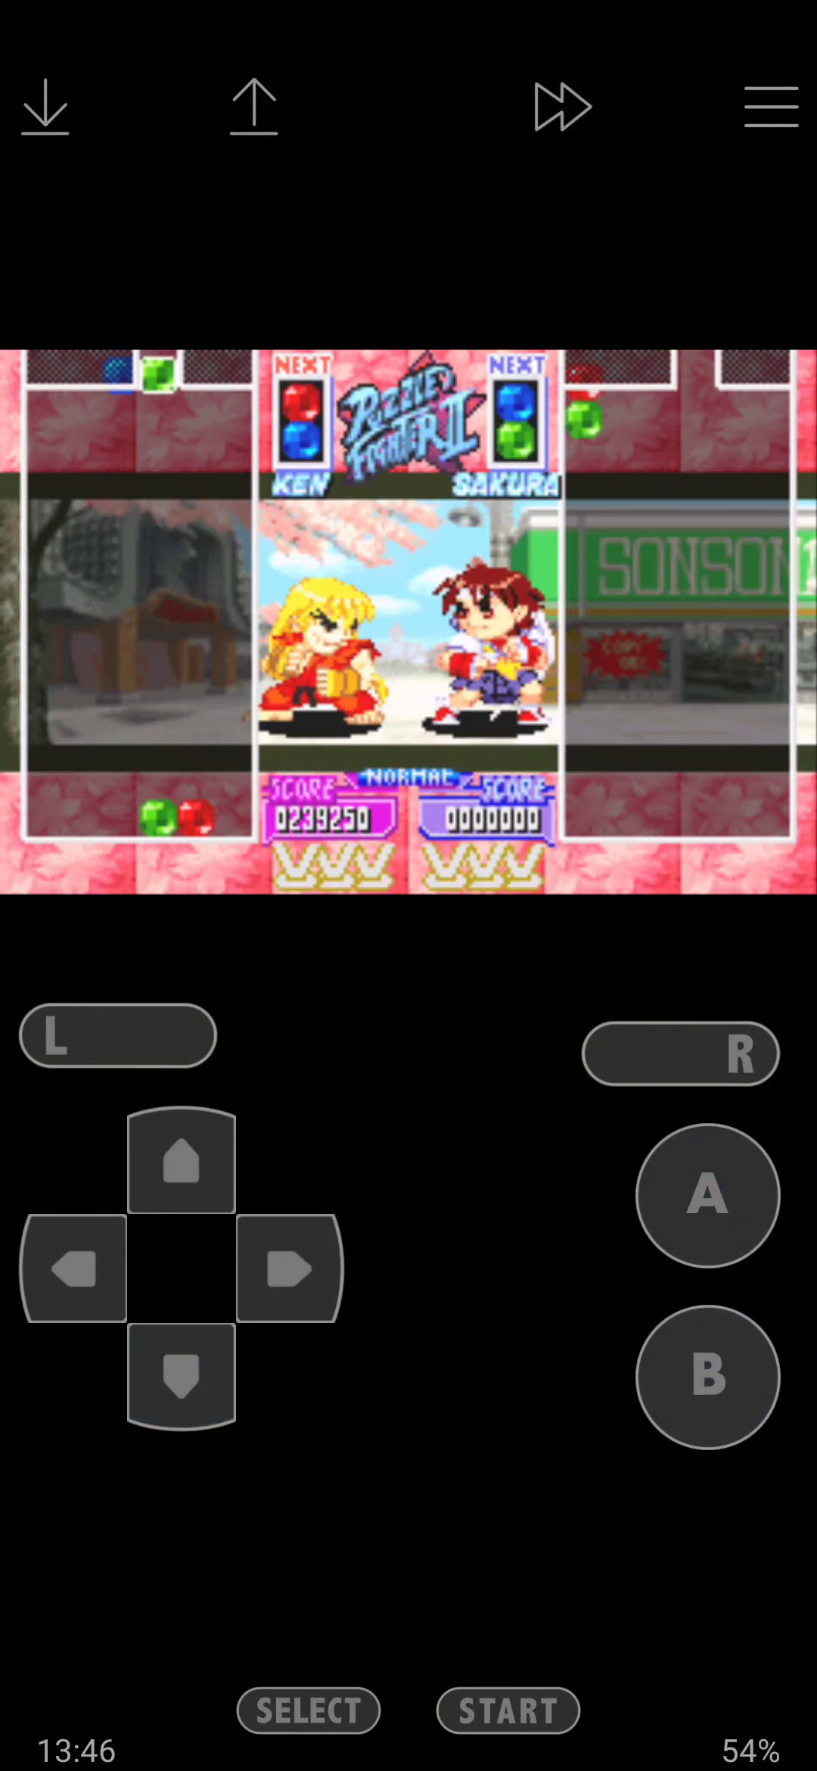
pyautogui.click(182, 1160)
pyautogui.click(289, 1268)
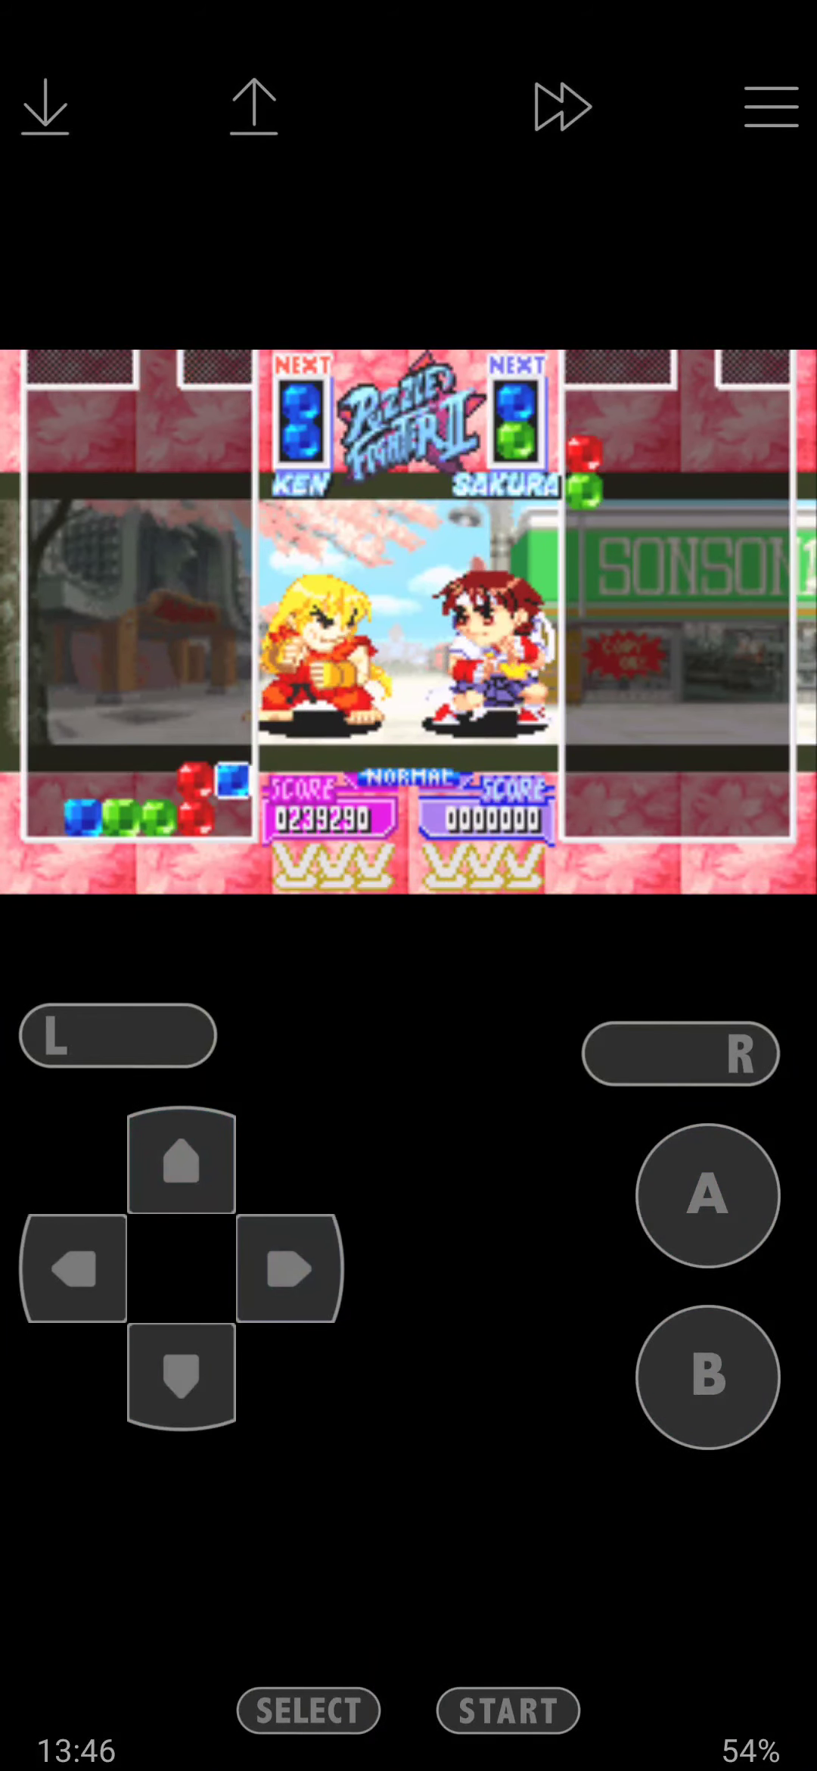
# - Stack Ken's next several gem pairs toward the right side of his field
pyautogui.click(708, 1376)
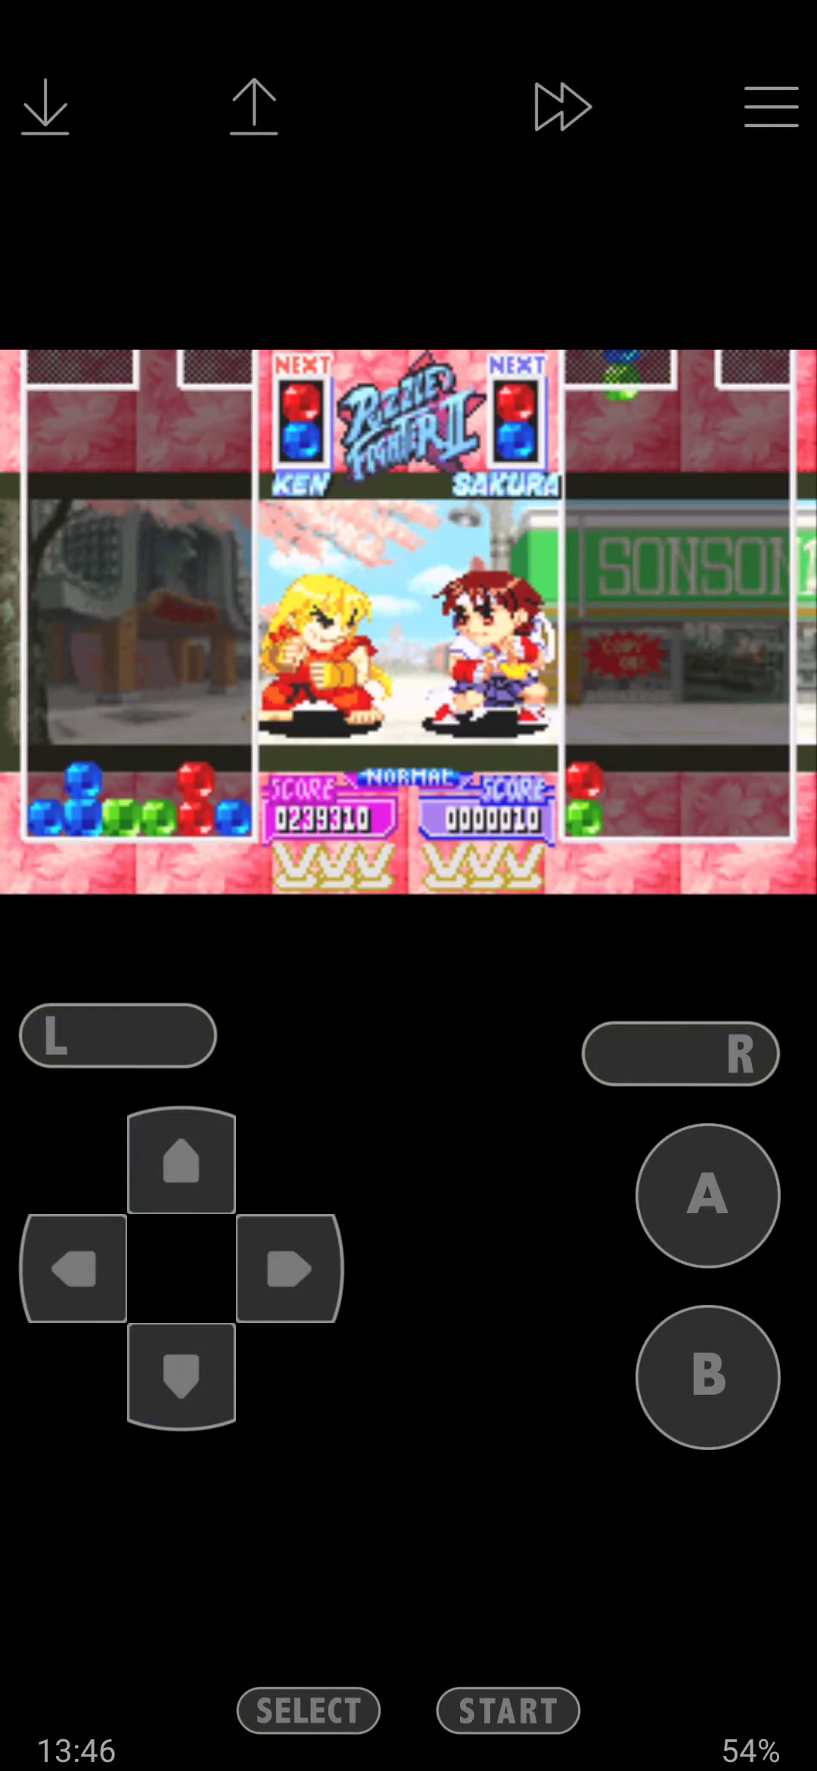
pyautogui.click(182, 1377)
pyautogui.click(182, 1162)
pyautogui.click(182, 1376)
pyautogui.click(708, 1196)
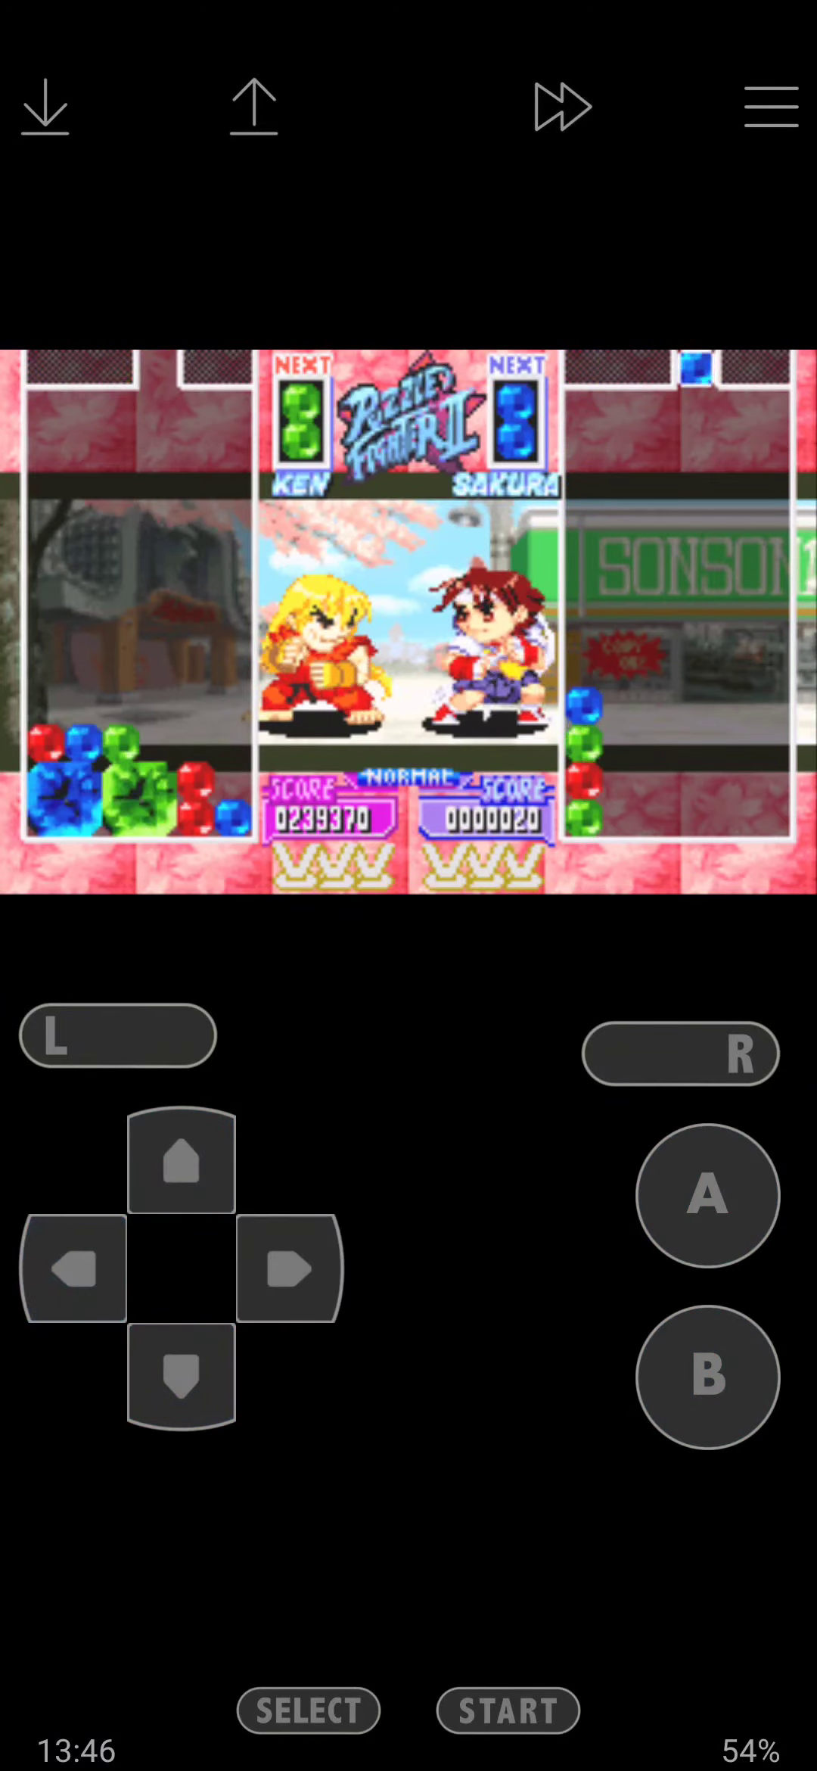
pyautogui.click(182, 1377)
pyautogui.click(707, 1376)
pyautogui.click(182, 1377)
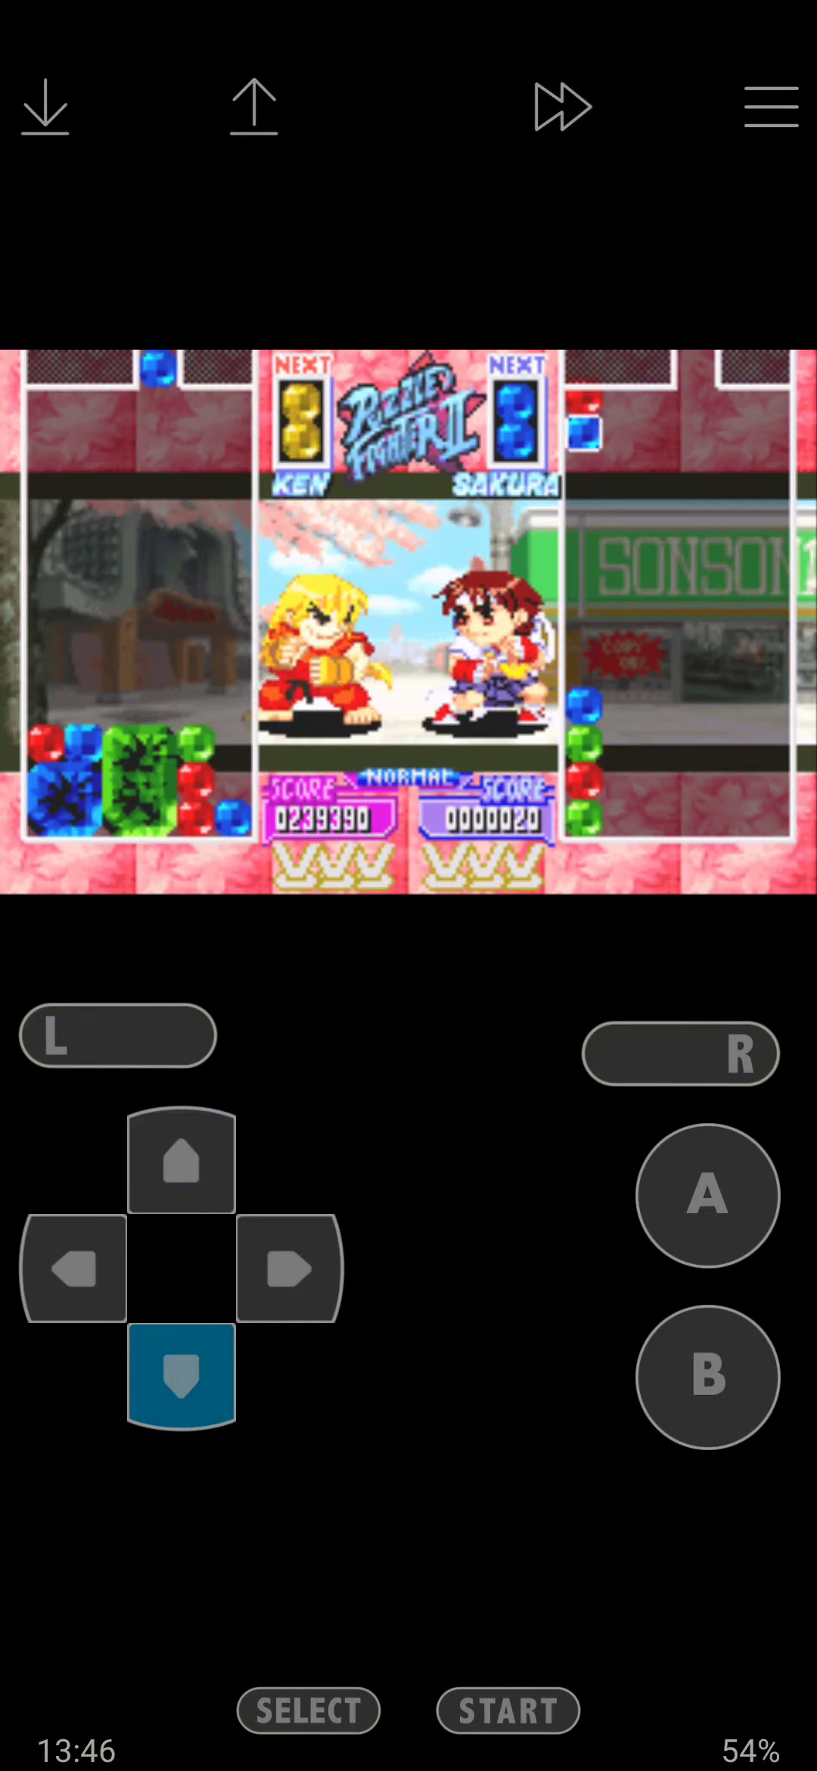
pyautogui.click(708, 1376)
pyautogui.click(290, 1269)
pyautogui.click(182, 1162)
# - Land the yellow pair and the following pairs on Ken's right-hand stack
pyautogui.click(182, 1376)
pyautogui.click(182, 1162)
pyautogui.click(181, 1376)
pyautogui.click(707, 1196)
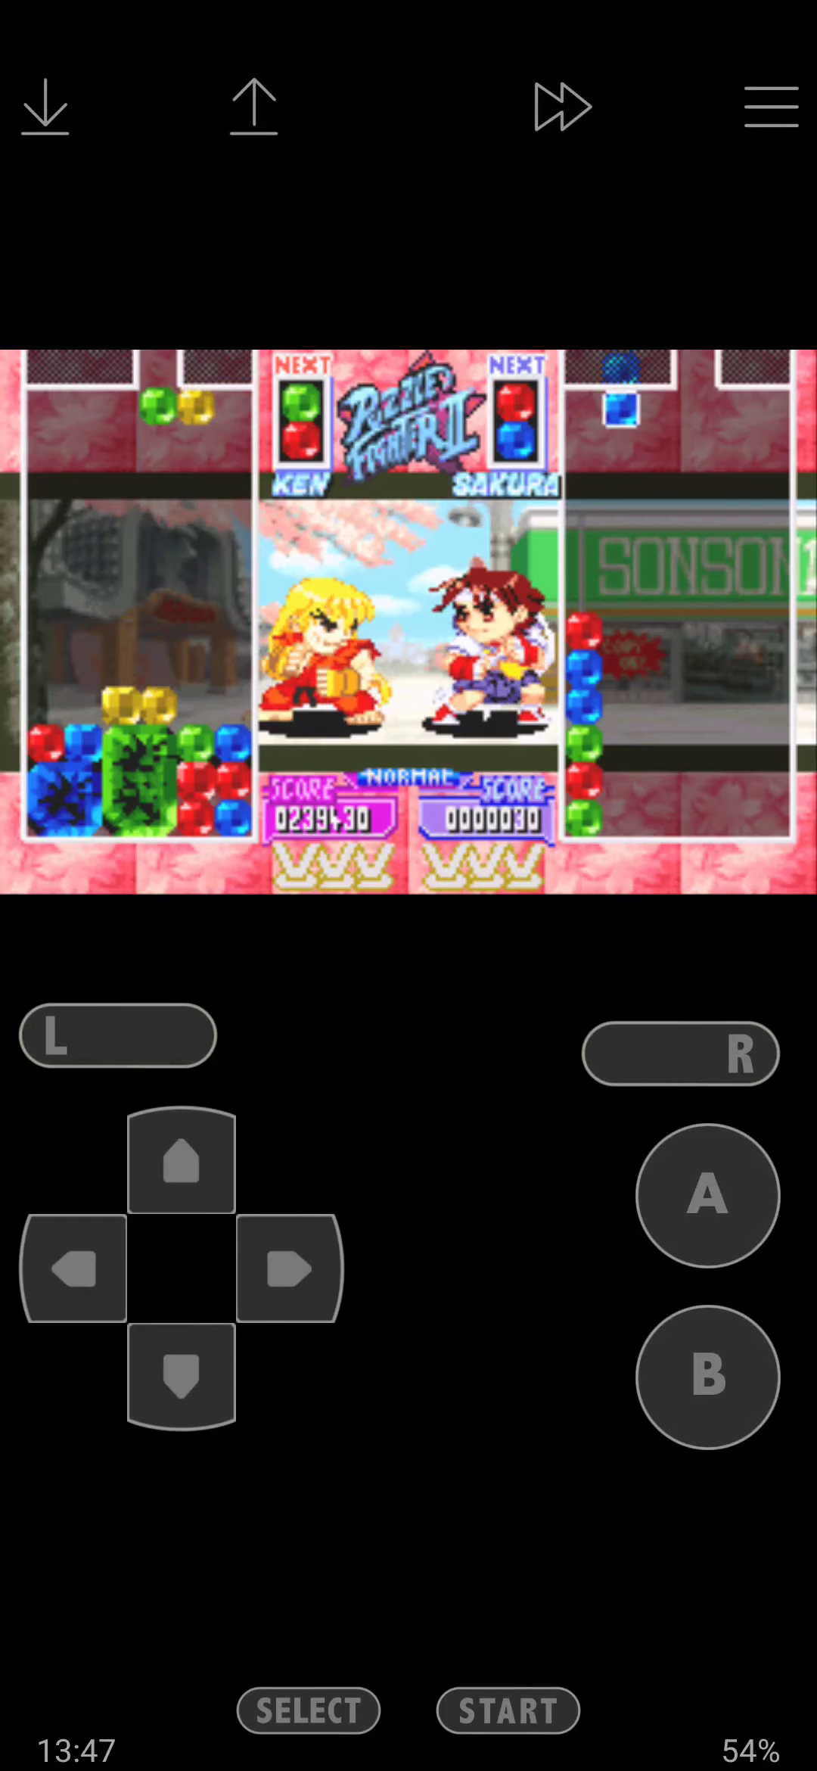
pyautogui.click(182, 1163)
pyautogui.click(181, 1377)
pyautogui.click(708, 1196)
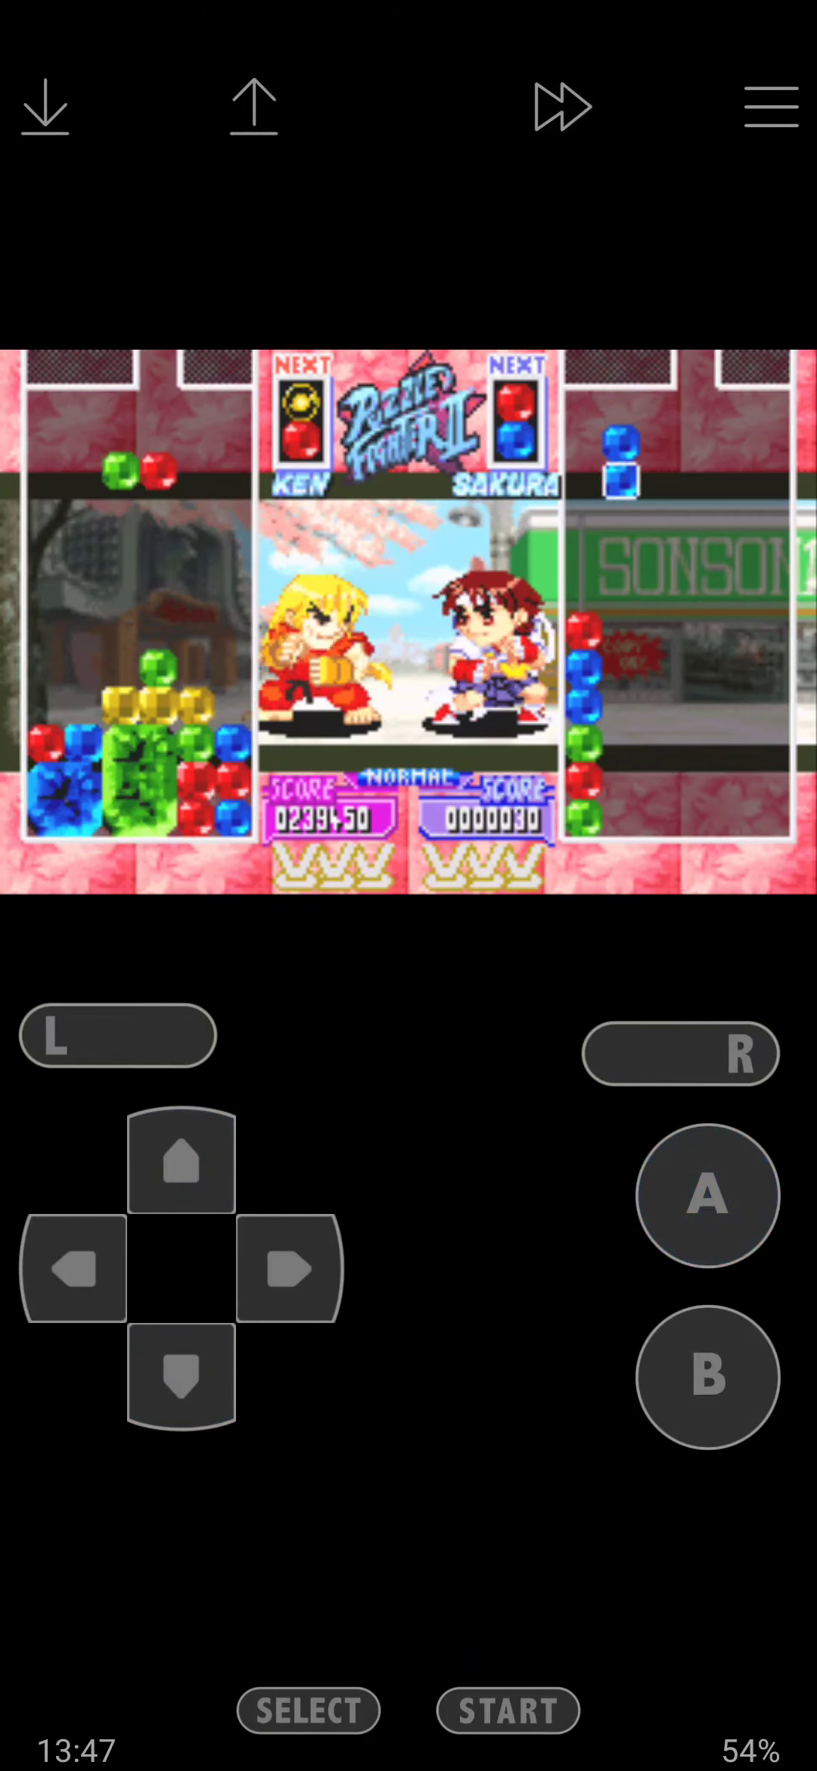
pyautogui.click(181, 1162)
pyautogui.click(182, 1376)
pyautogui.click(290, 1268)
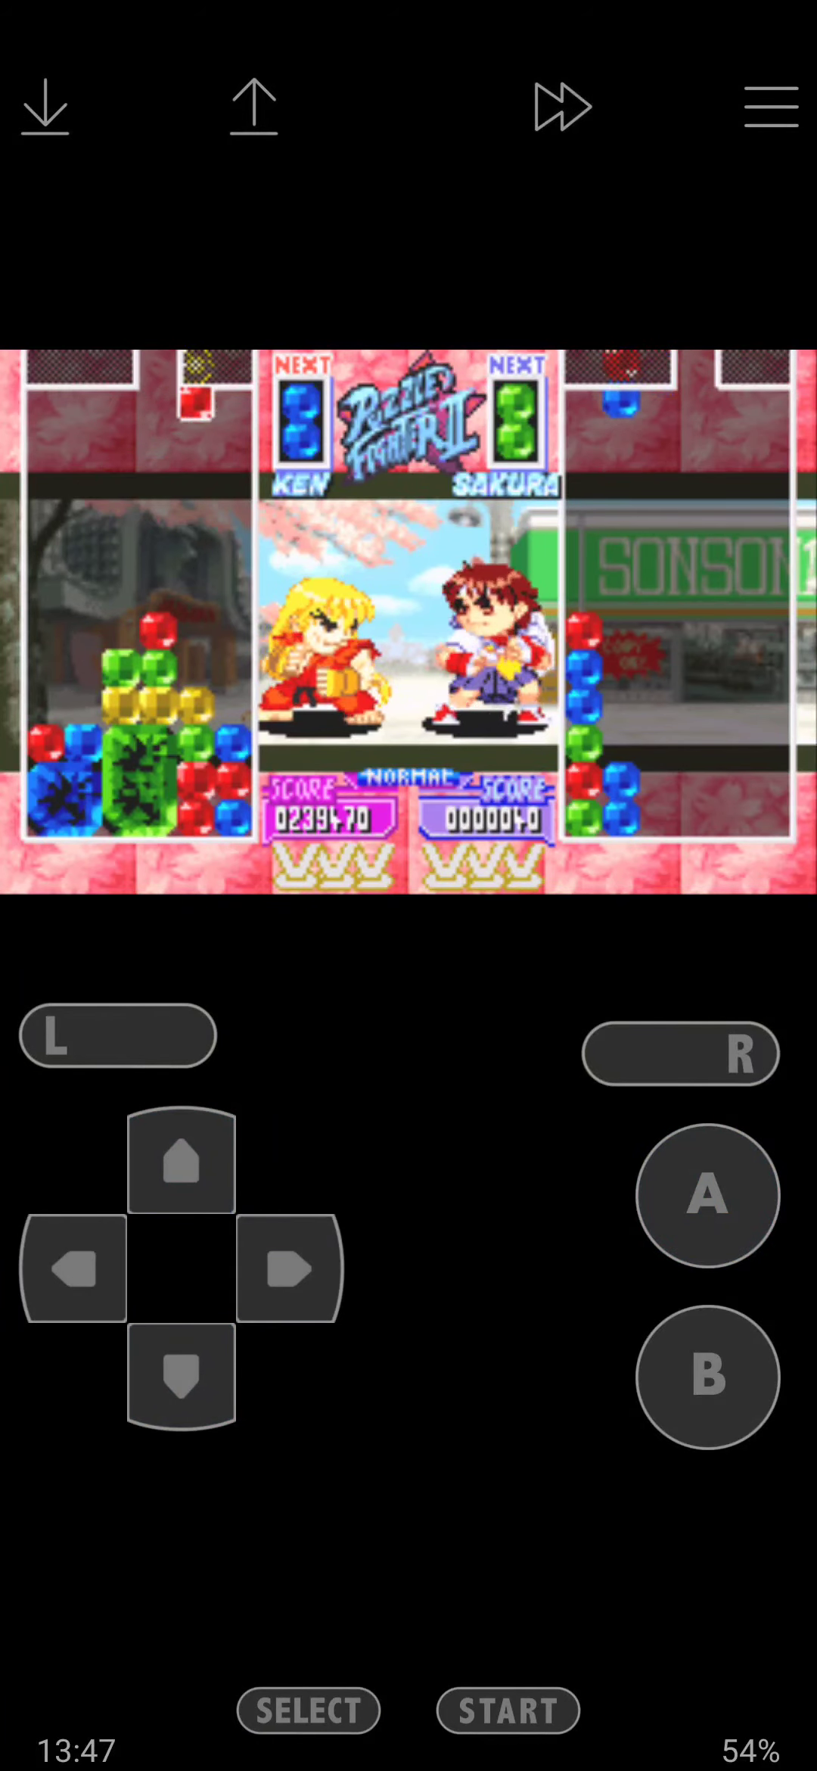
# - Build a left-side stack from the blue and yellow pairs
pyautogui.click(75, 1268)
pyautogui.click(181, 1376)
pyautogui.click(290, 1269)
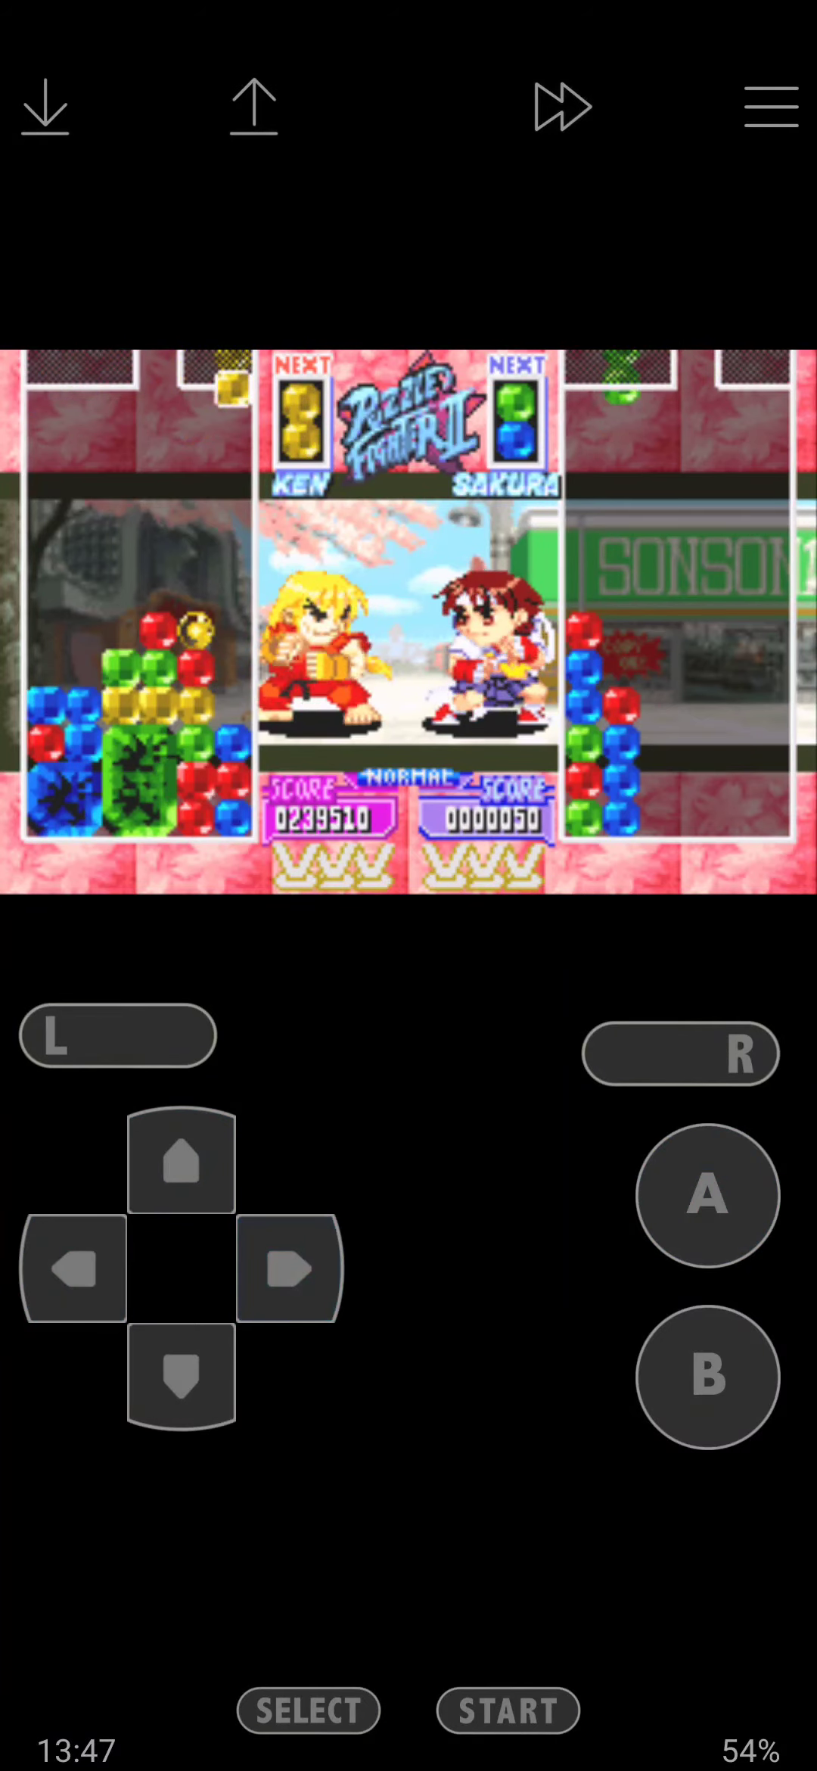
pyautogui.click(75, 1268)
pyautogui.click(75, 1268)
pyautogui.click(290, 1268)
pyautogui.click(182, 1161)
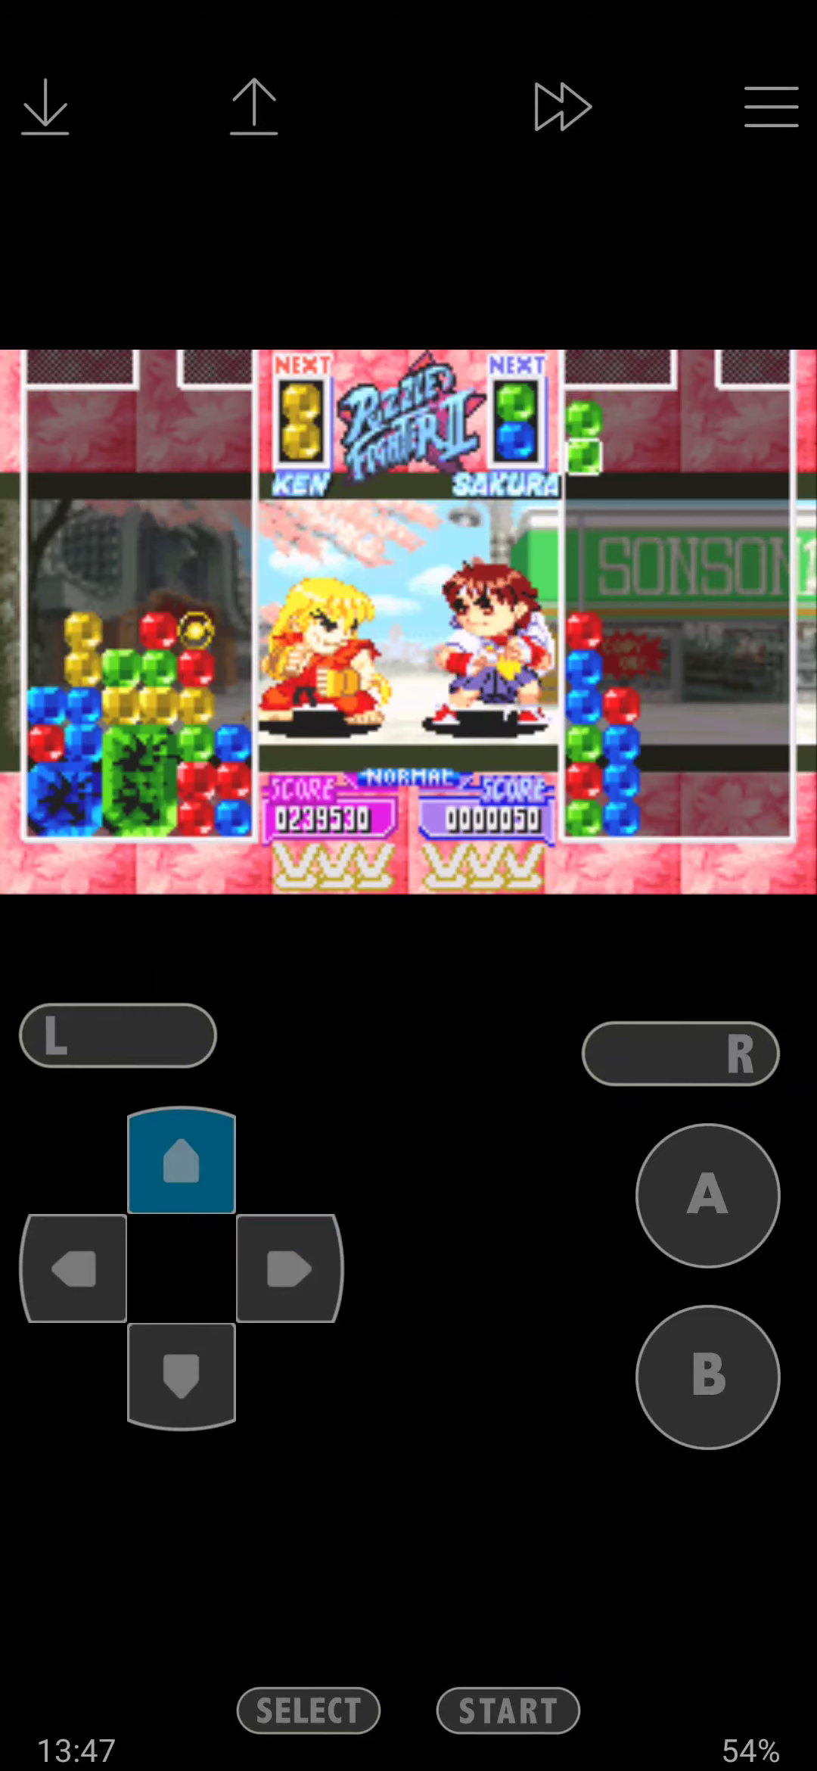
pyautogui.click(75, 1269)
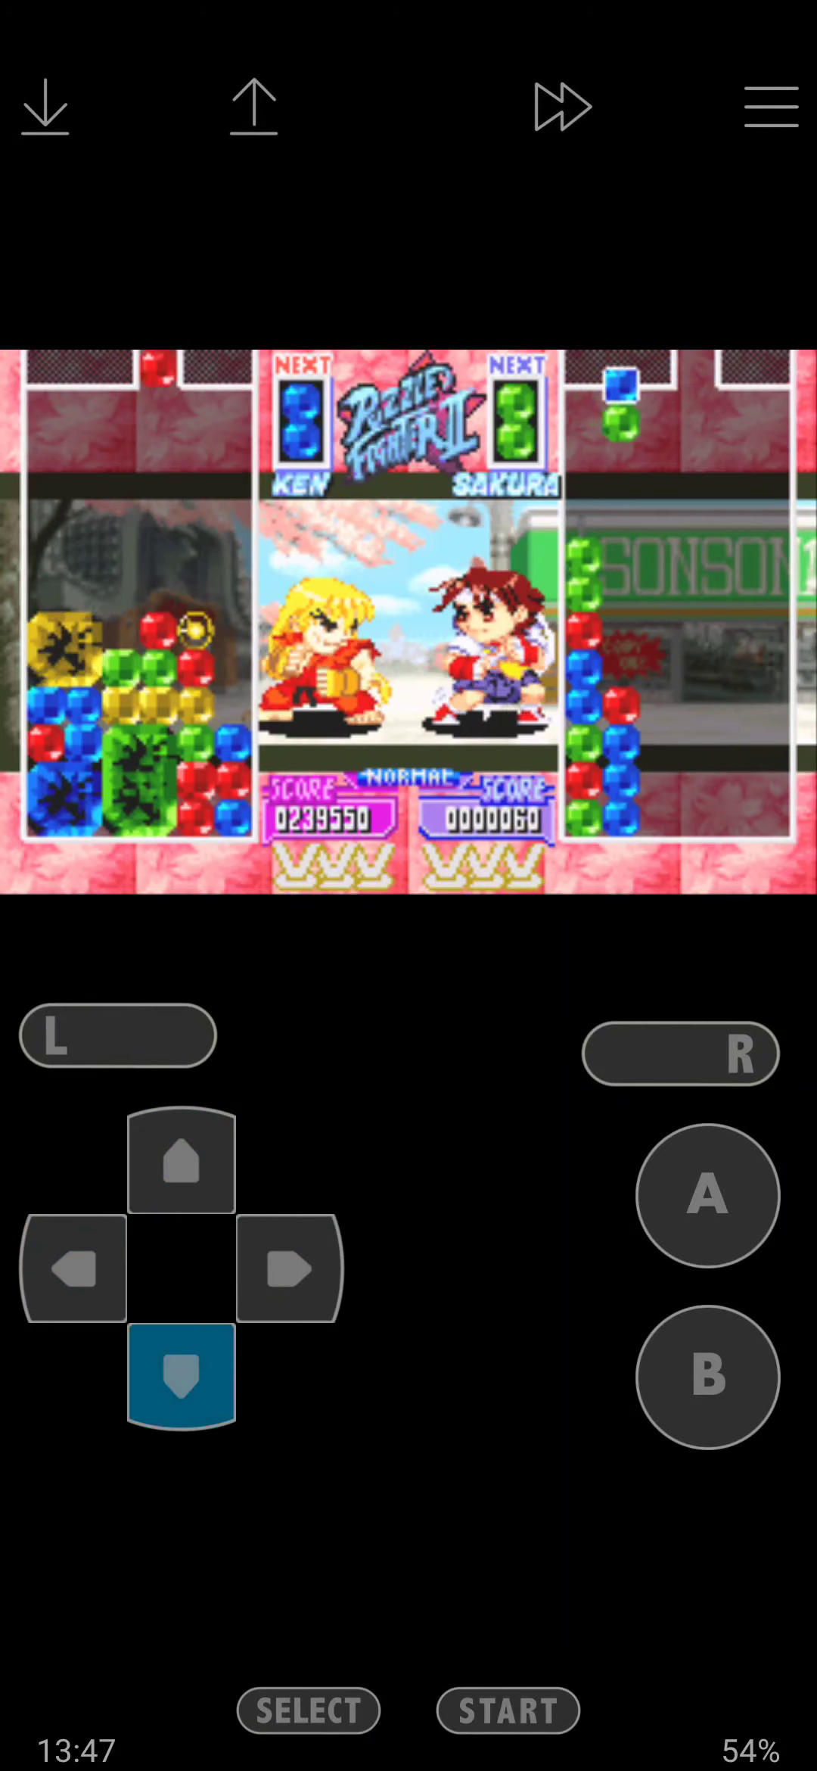
# - Drop the red pair and further pairs onto Ken's left stack
pyautogui.click(75, 1268)
pyautogui.click(181, 1161)
pyautogui.click(182, 1375)
pyautogui.click(708, 1195)
pyautogui.click(75, 1269)
pyautogui.click(182, 1161)
pyautogui.click(181, 1375)
pyautogui.click(74, 1268)
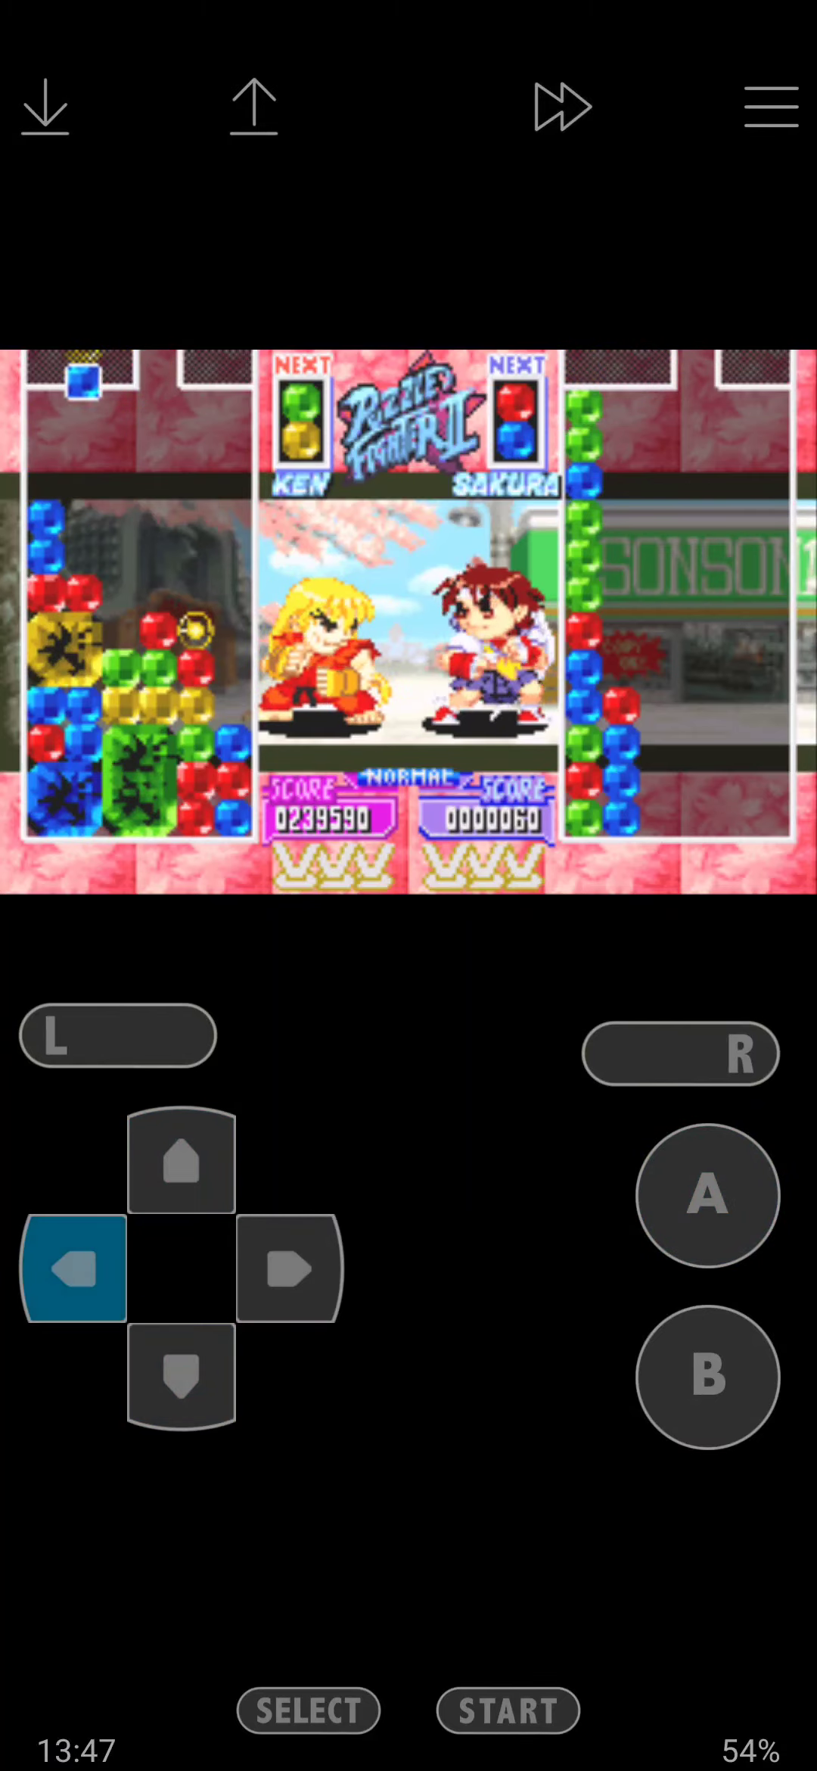
pyautogui.click(181, 1161)
pyautogui.click(181, 1375)
pyautogui.click(708, 1196)
pyautogui.click(182, 1161)
# - Set up and trigger a 2 CHAIN that clears gems from Ken's field
pyautogui.click(707, 1196)
pyautogui.click(182, 1375)
pyautogui.click(707, 1195)
pyautogui.click(75, 1269)
pyautogui.click(181, 1161)
pyautogui.click(290, 1268)
pyautogui.click(708, 1195)
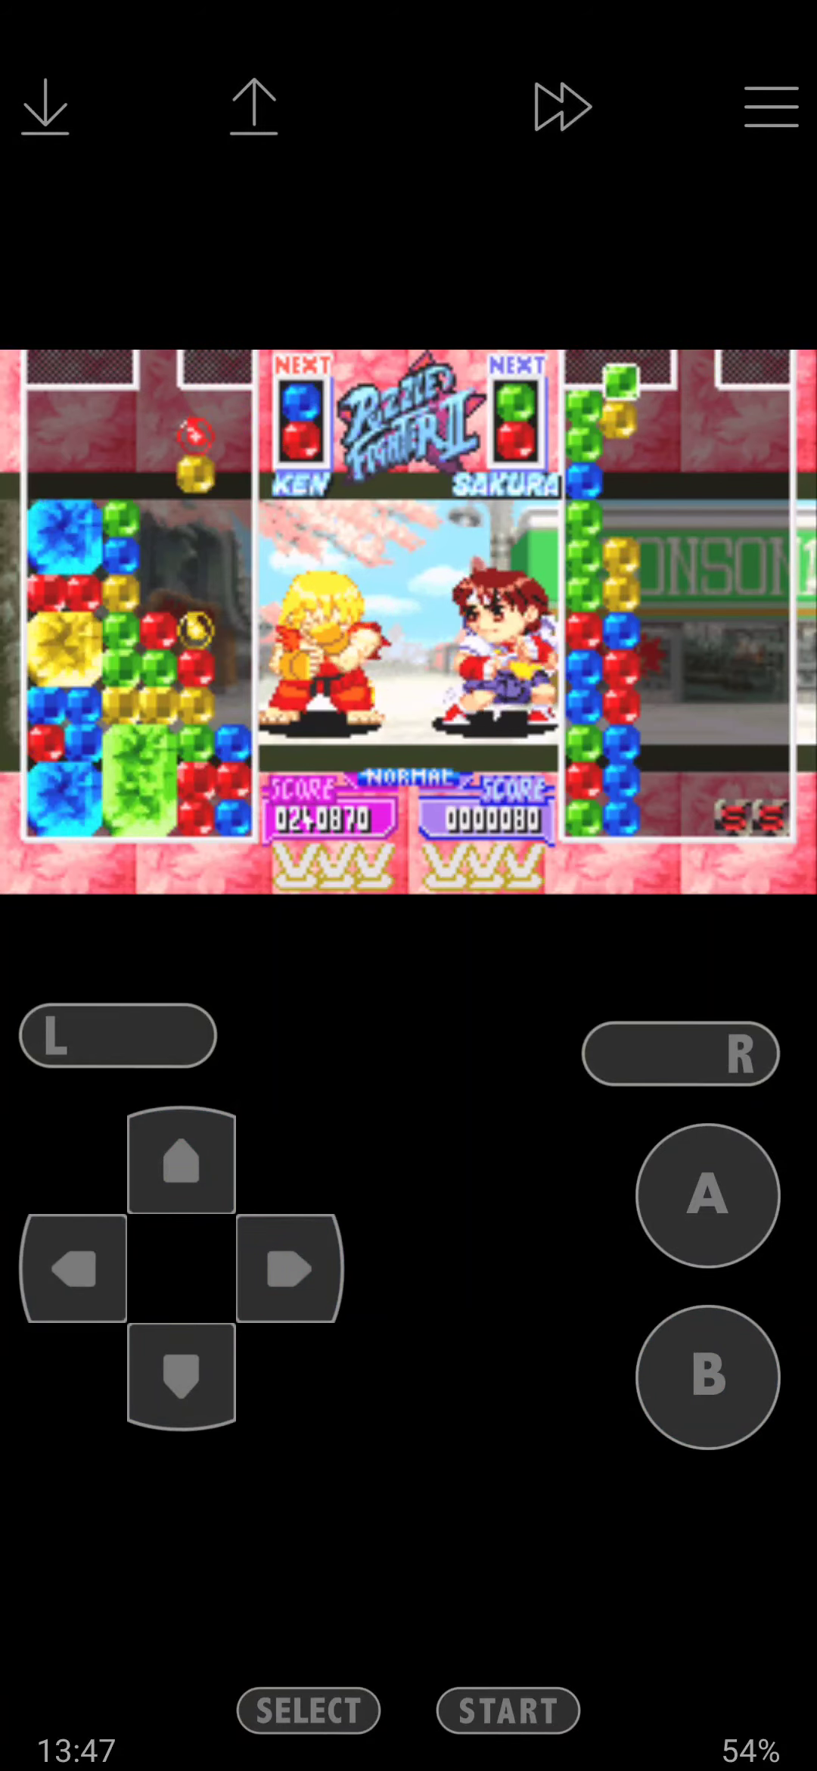
pyautogui.click(290, 1268)
pyautogui.click(182, 1160)
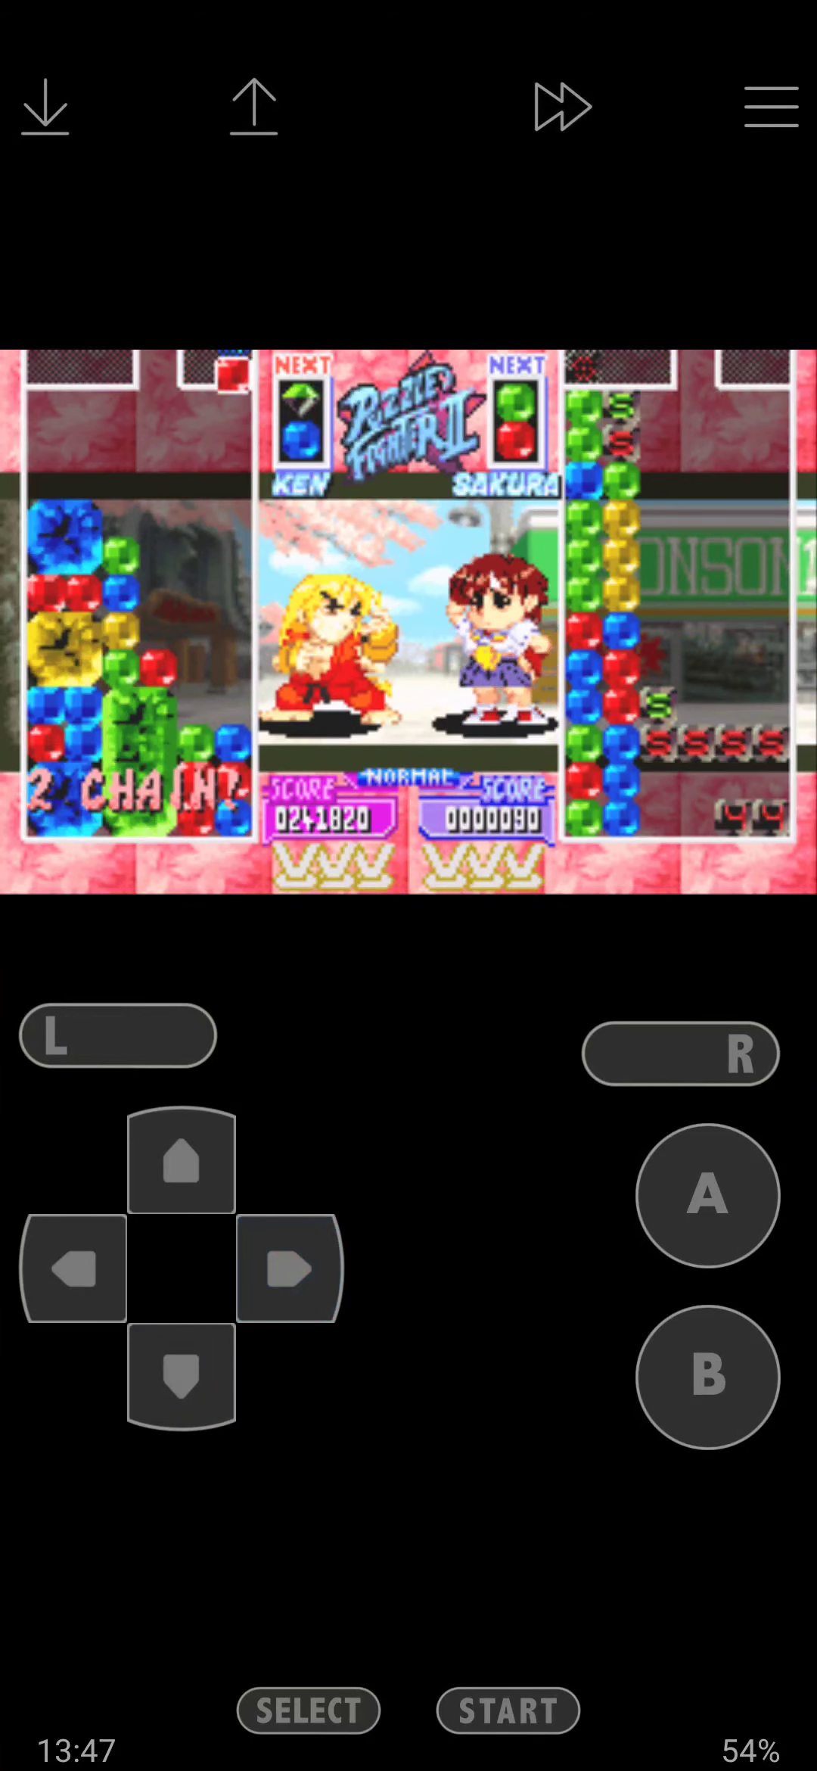
pyautogui.click(707, 1195)
# - Land more gem pairs on Ken's stack after the 2 chain
pyautogui.click(290, 1268)
pyautogui.click(708, 1196)
pyautogui.click(73, 1268)
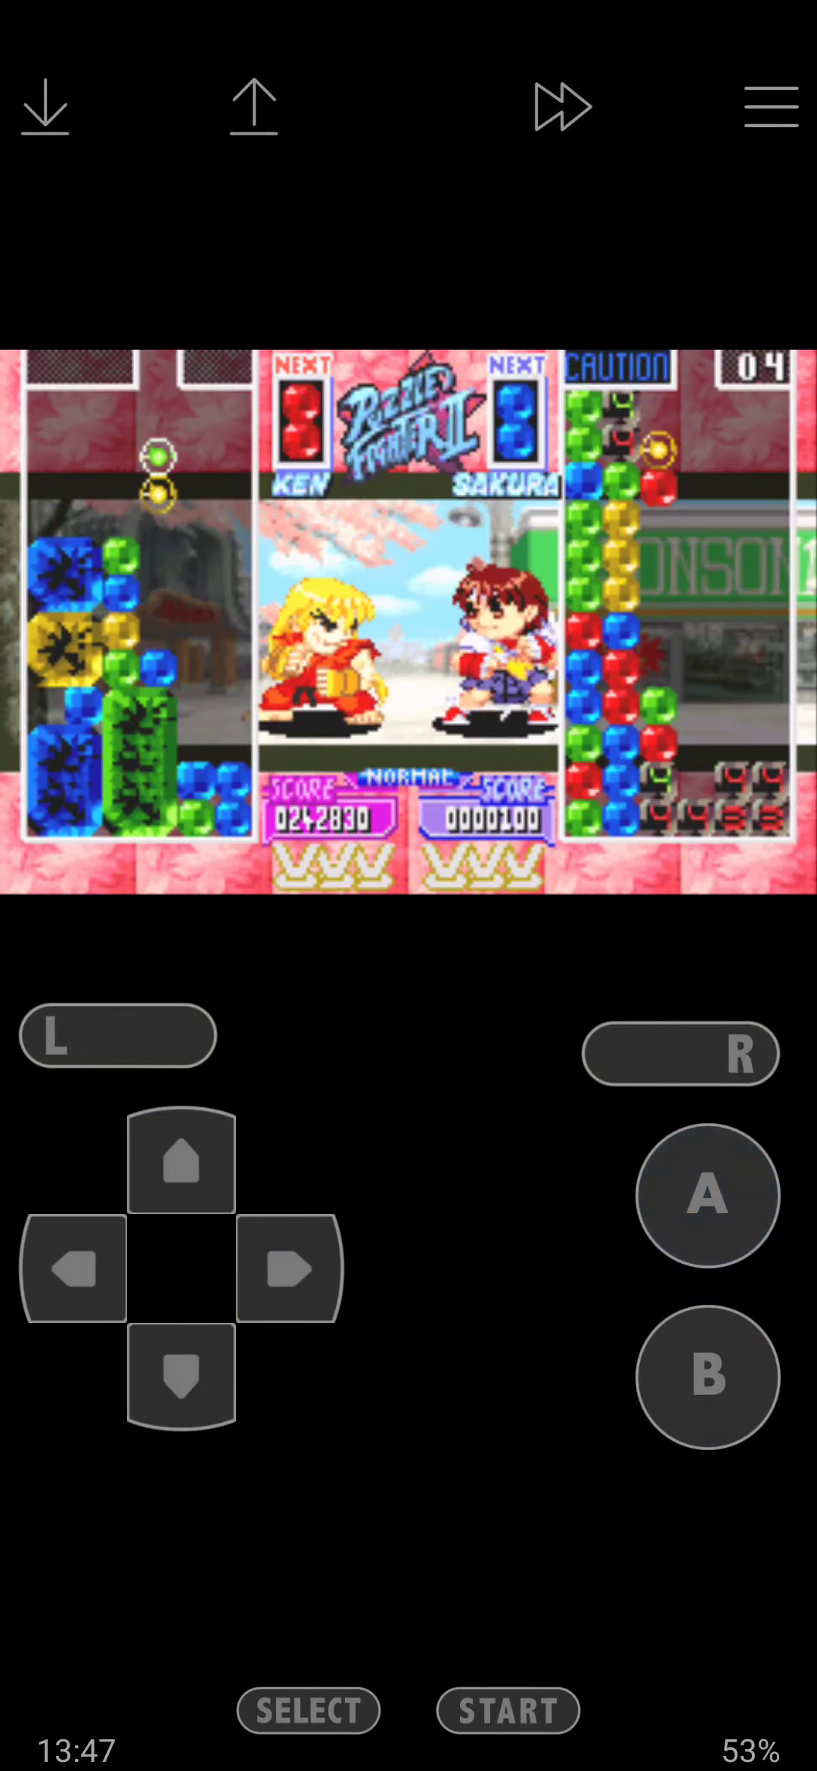
pyautogui.click(182, 1162)
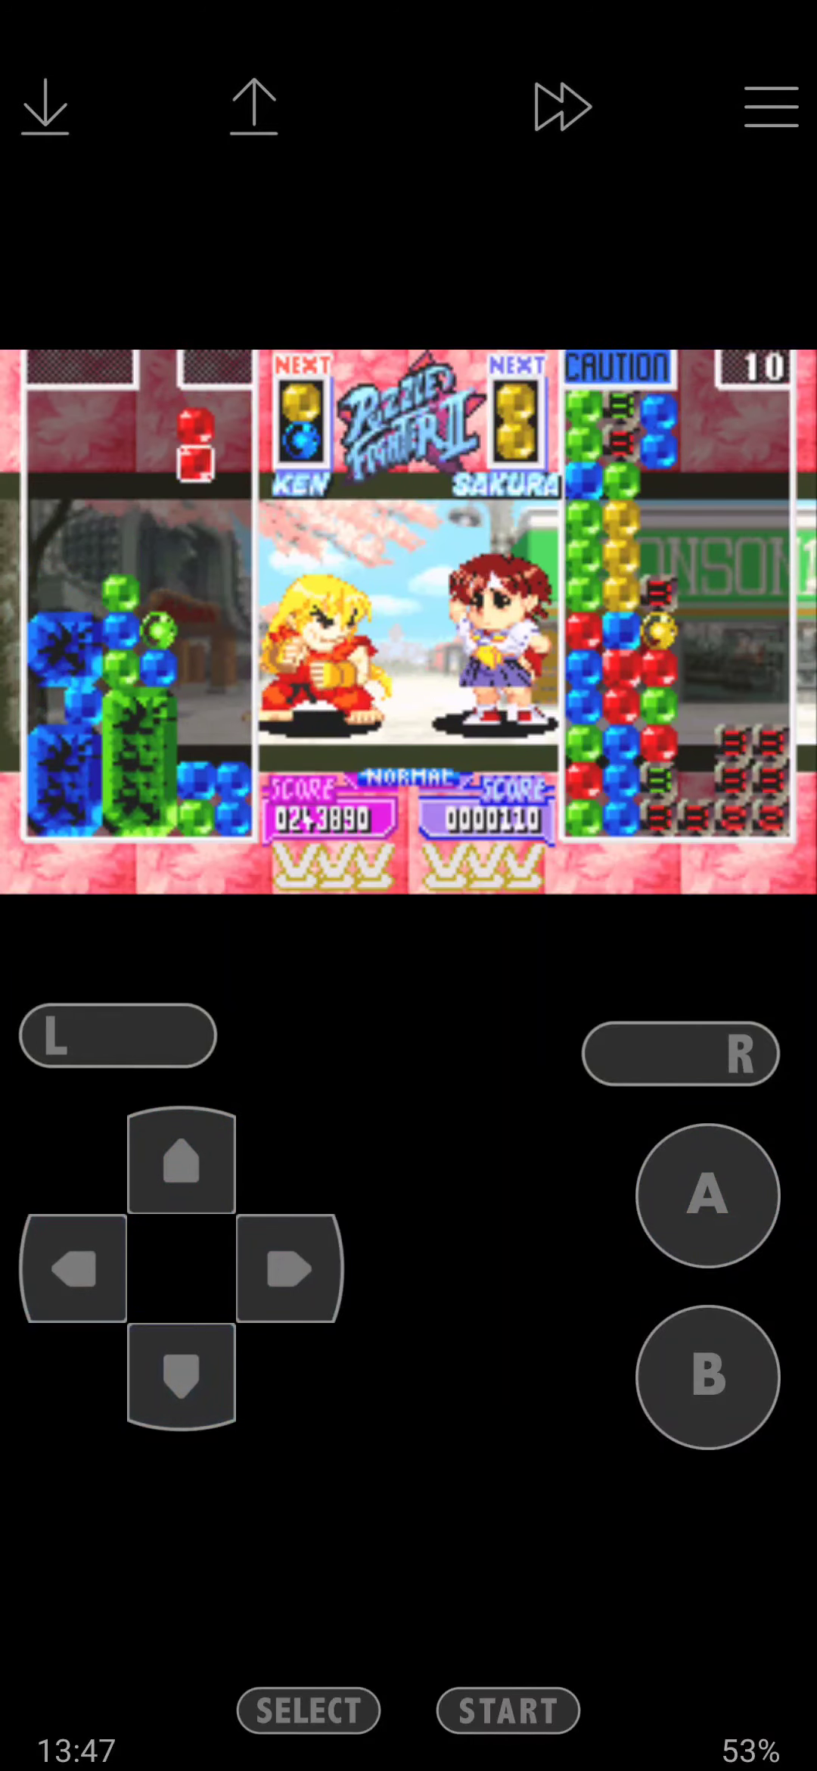
pyautogui.click(182, 1162)
pyautogui.click(181, 1377)
pyautogui.click(709, 1377)
pyautogui.click(182, 1163)
# - Position the next pairs and shatter the blue gems in Ken's field
pyautogui.click(73, 1268)
pyautogui.click(290, 1268)
pyautogui.click(709, 1376)
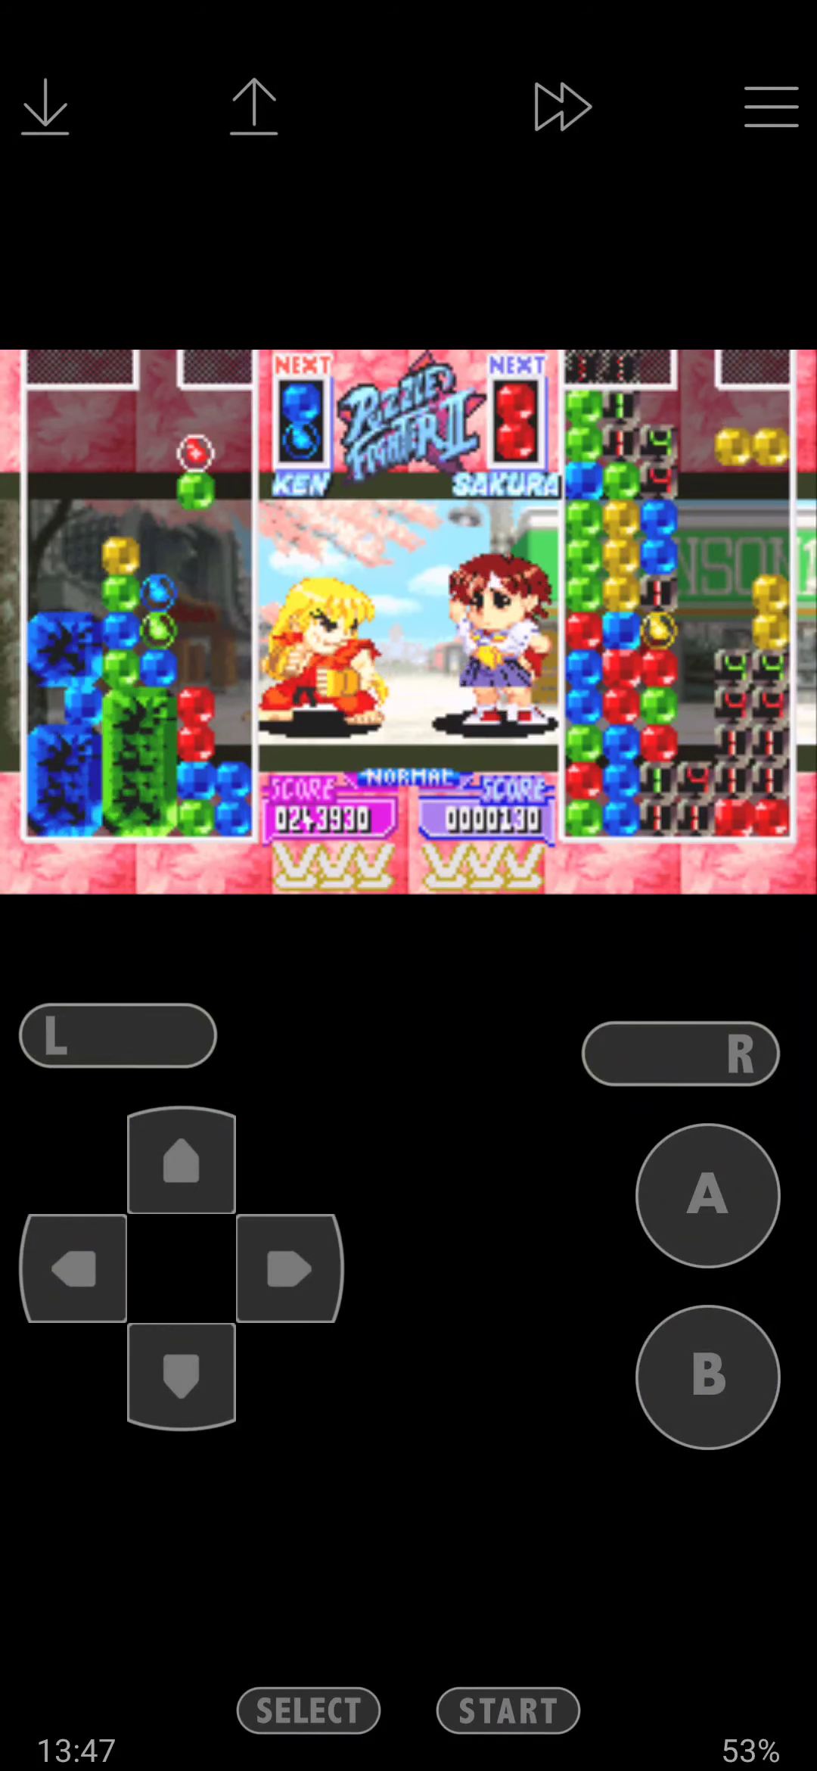
pyautogui.click(182, 1163)
pyautogui.click(73, 1268)
pyautogui.click(181, 1163)
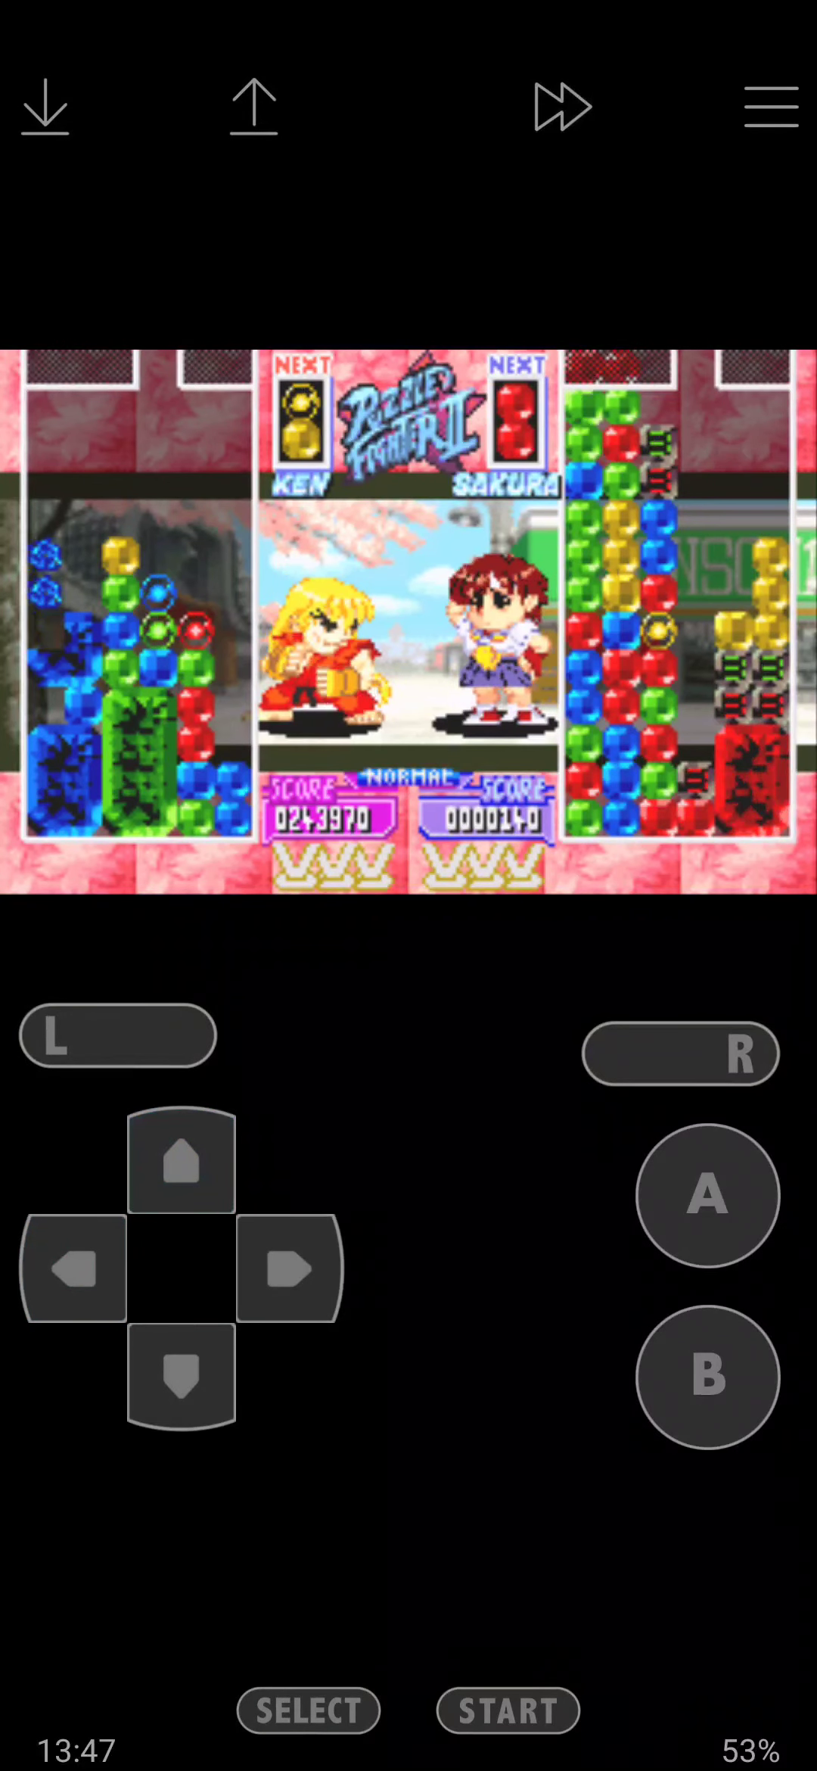
# - Chain combos that bury Sakura's field for the K.O., then skip to Round 2
pyautogui.click(182, 1375)
pyautogui.click(182, 1375)
pyautogui.click(181, 1375)
pyautogui.click(707, 1375)
pyautogui.click(181, 1375)
pyautogui.click(182, 1163)
pyautogui.click(182, 1375)
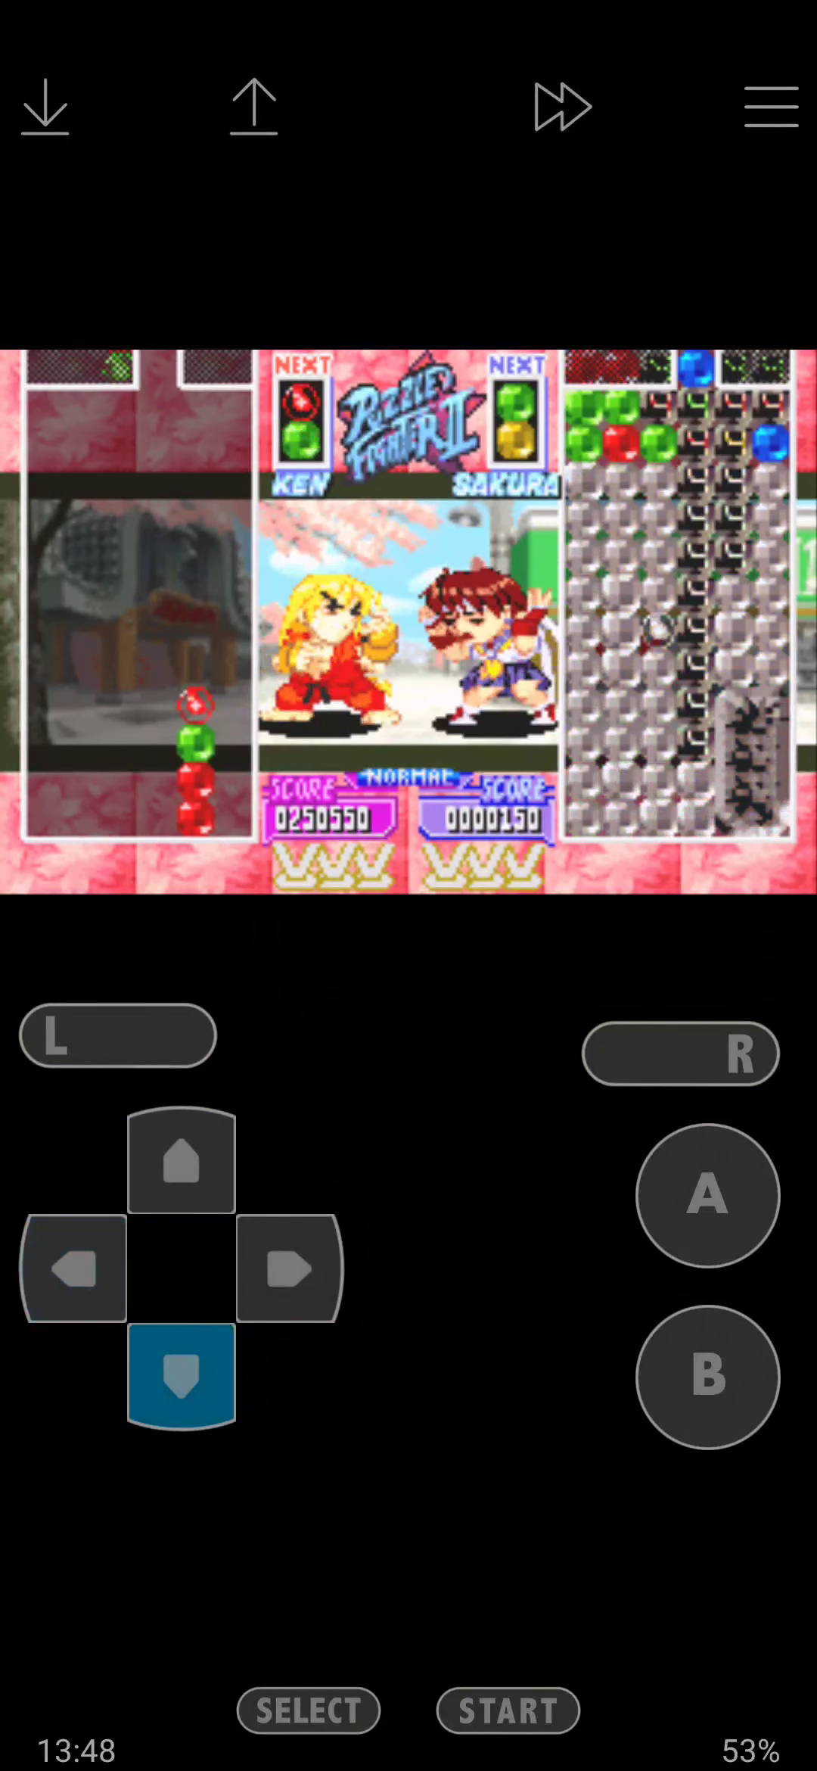
pyautogui.click(708, 1196)
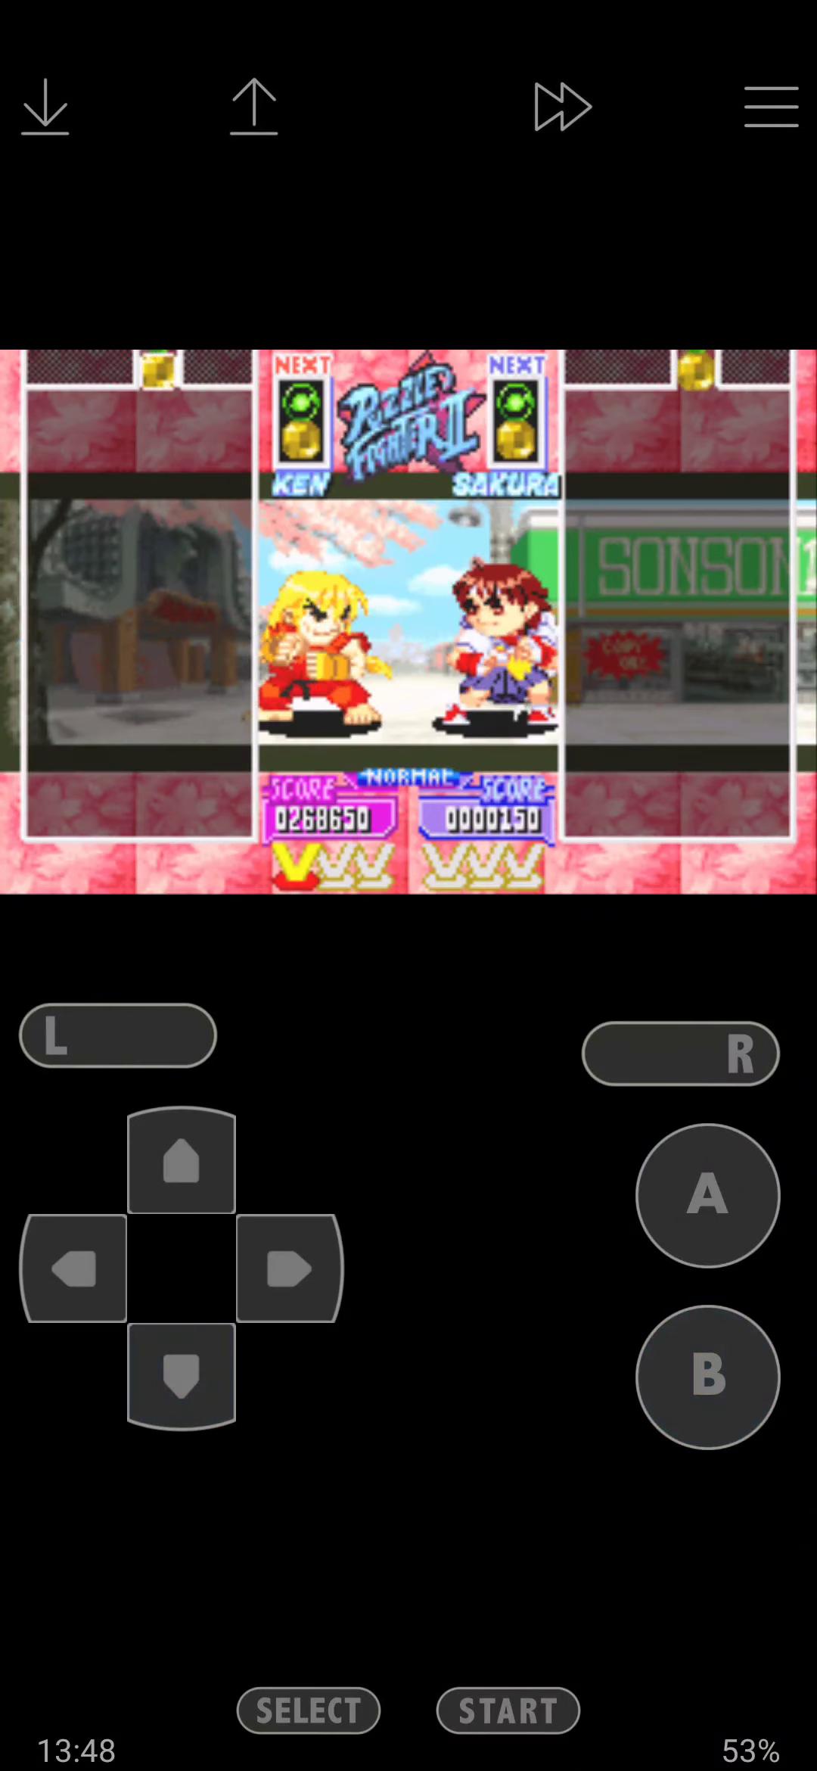
# - Place Ken's first gem pairs on the left to land the opening attack
pyautogui.click(73, 1269)
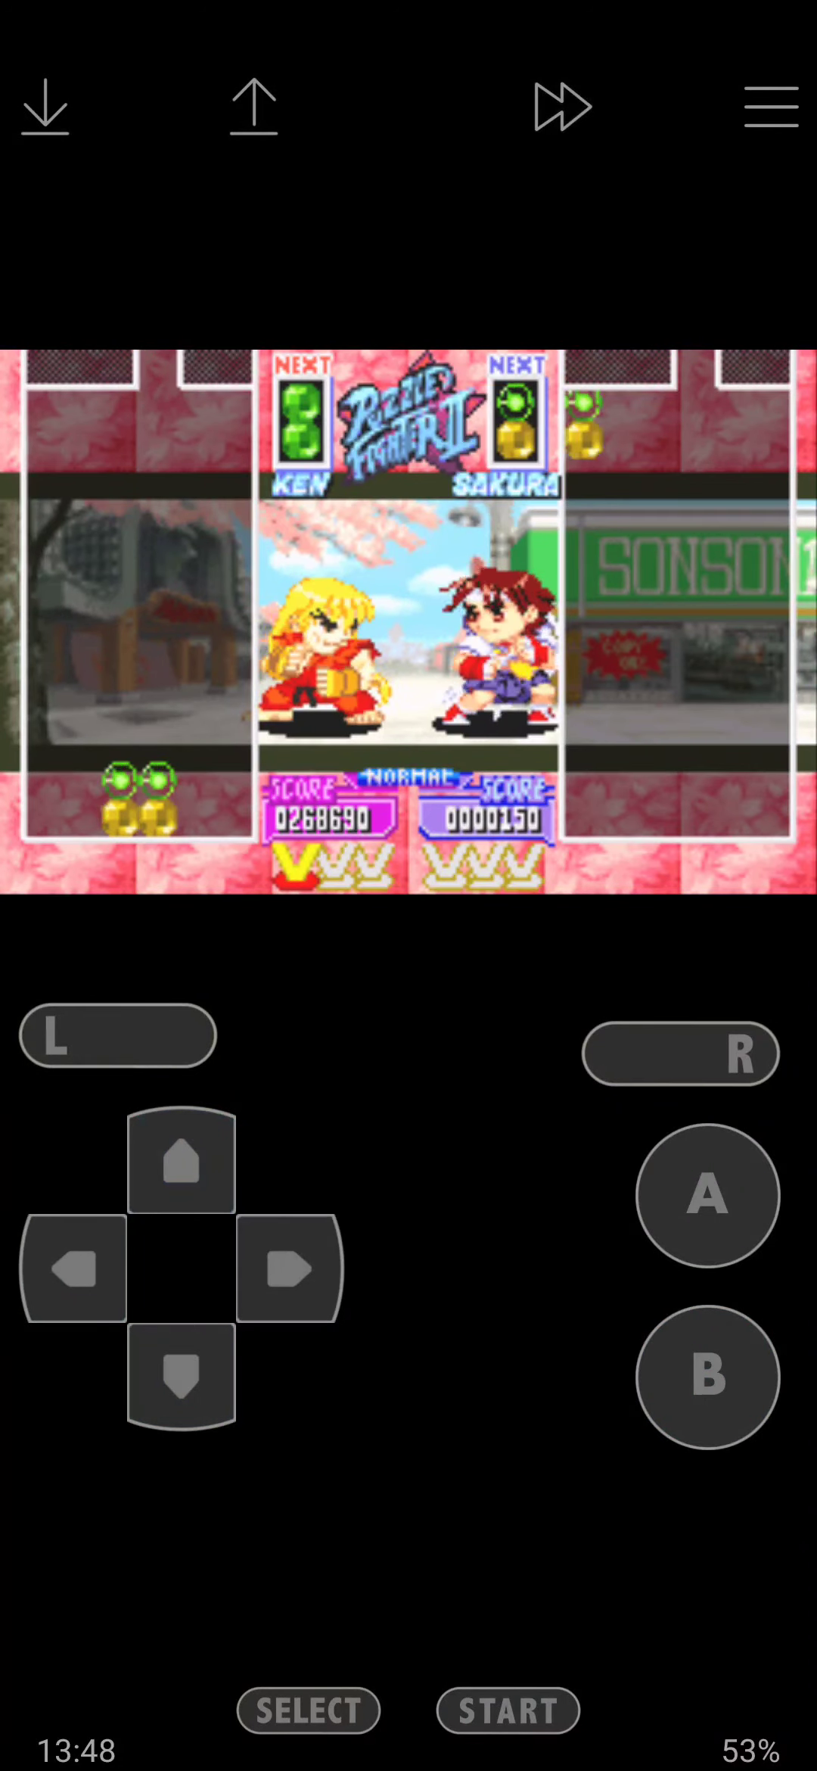
pyautogui.click(182, 1375)
pyautogui.click(708, 1196)
pyautogui.click(182, 1161)
pyautogui.click(181, 1375)
pyautogui.click(182, 1161)
pyautogui.click(181, 1375)
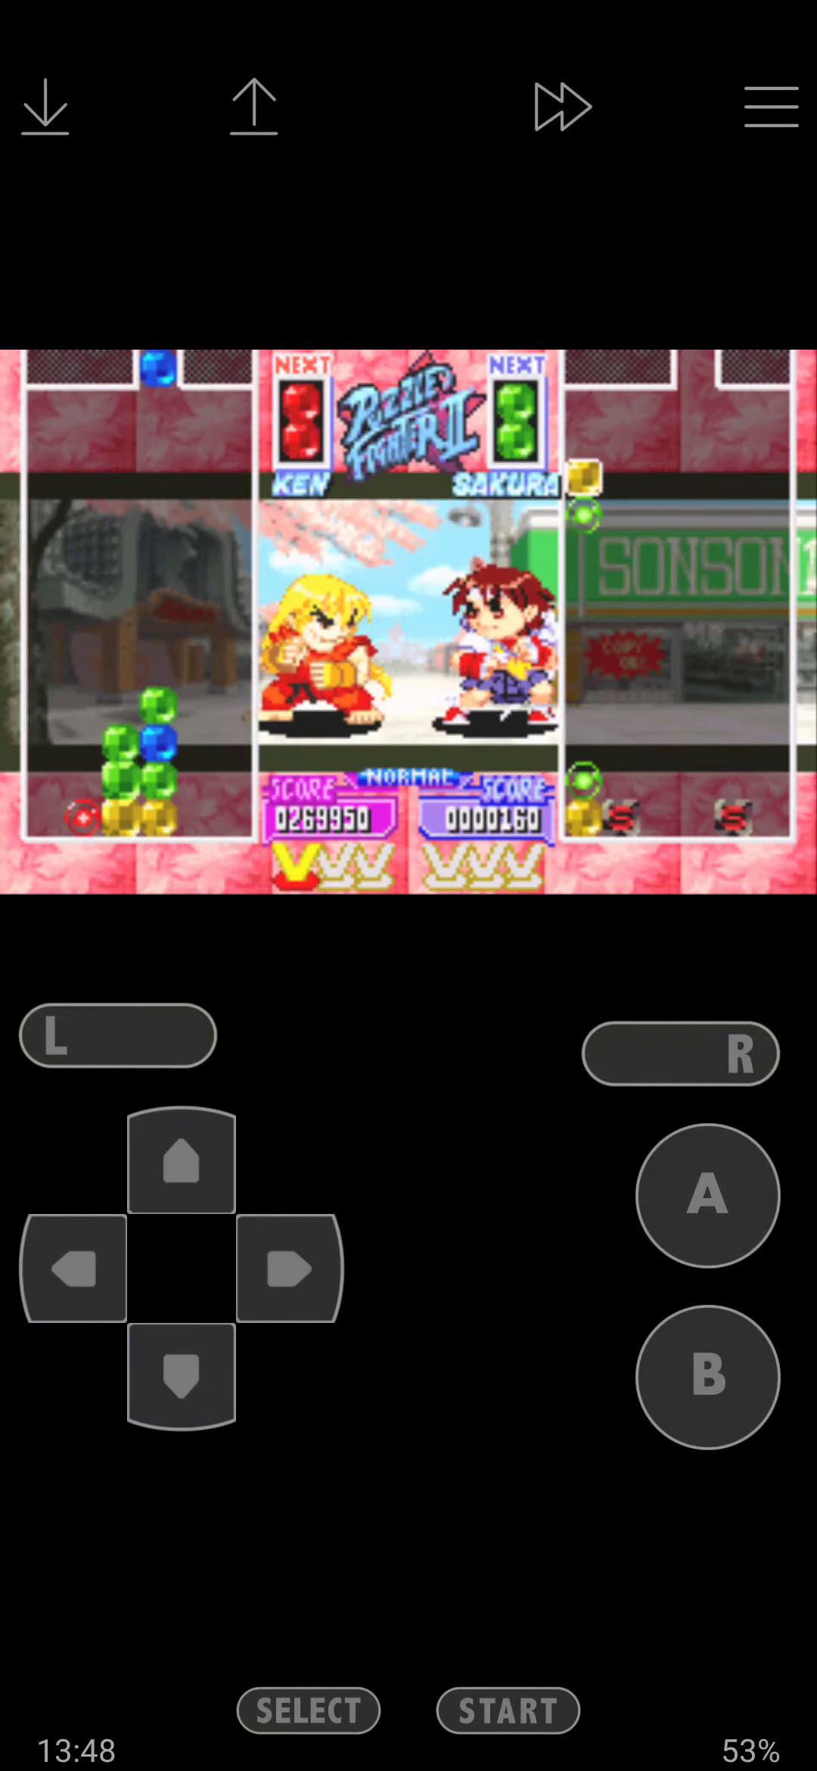
# - Rotate and shift Ken's next pairs left, dropping them to clear a gem group
pyautogui.click(708, 1377)
pyautogui.click(74, 1268)
pyautogui.click(708, 1377)
pyautogui.click(73, 1268)
pyautogui.click(182, 1160)
pyautogui.click(182, 1375)
pyautogui.click(182, 1375)
# - Move a gem left and drop the following pairs onto Ken's stack
pyautogui.click(73, 1268)
pyautogui.click(182, 1161)
pyautogui.click(181, 1375)
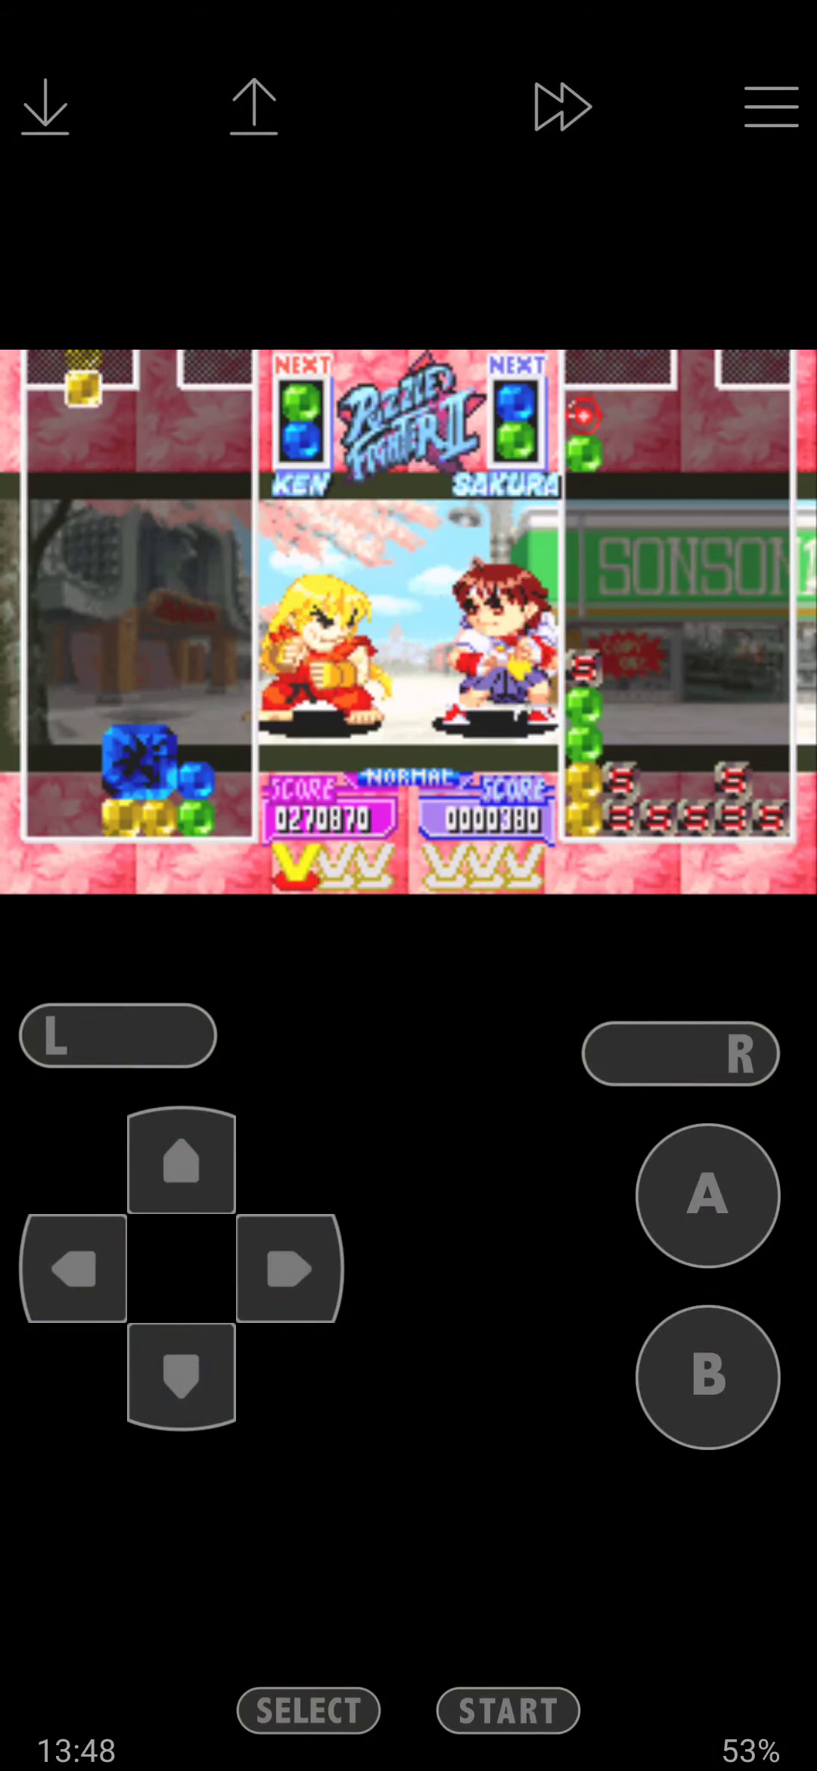
pyautogui.click(181, 1161)
pyautogui.click(182, 1375)
pyautogui.click(182, 1161)
# - Shift a pair one column left, then rotate the next over matching gems for a combo
pyautogui.click(75, 1268)
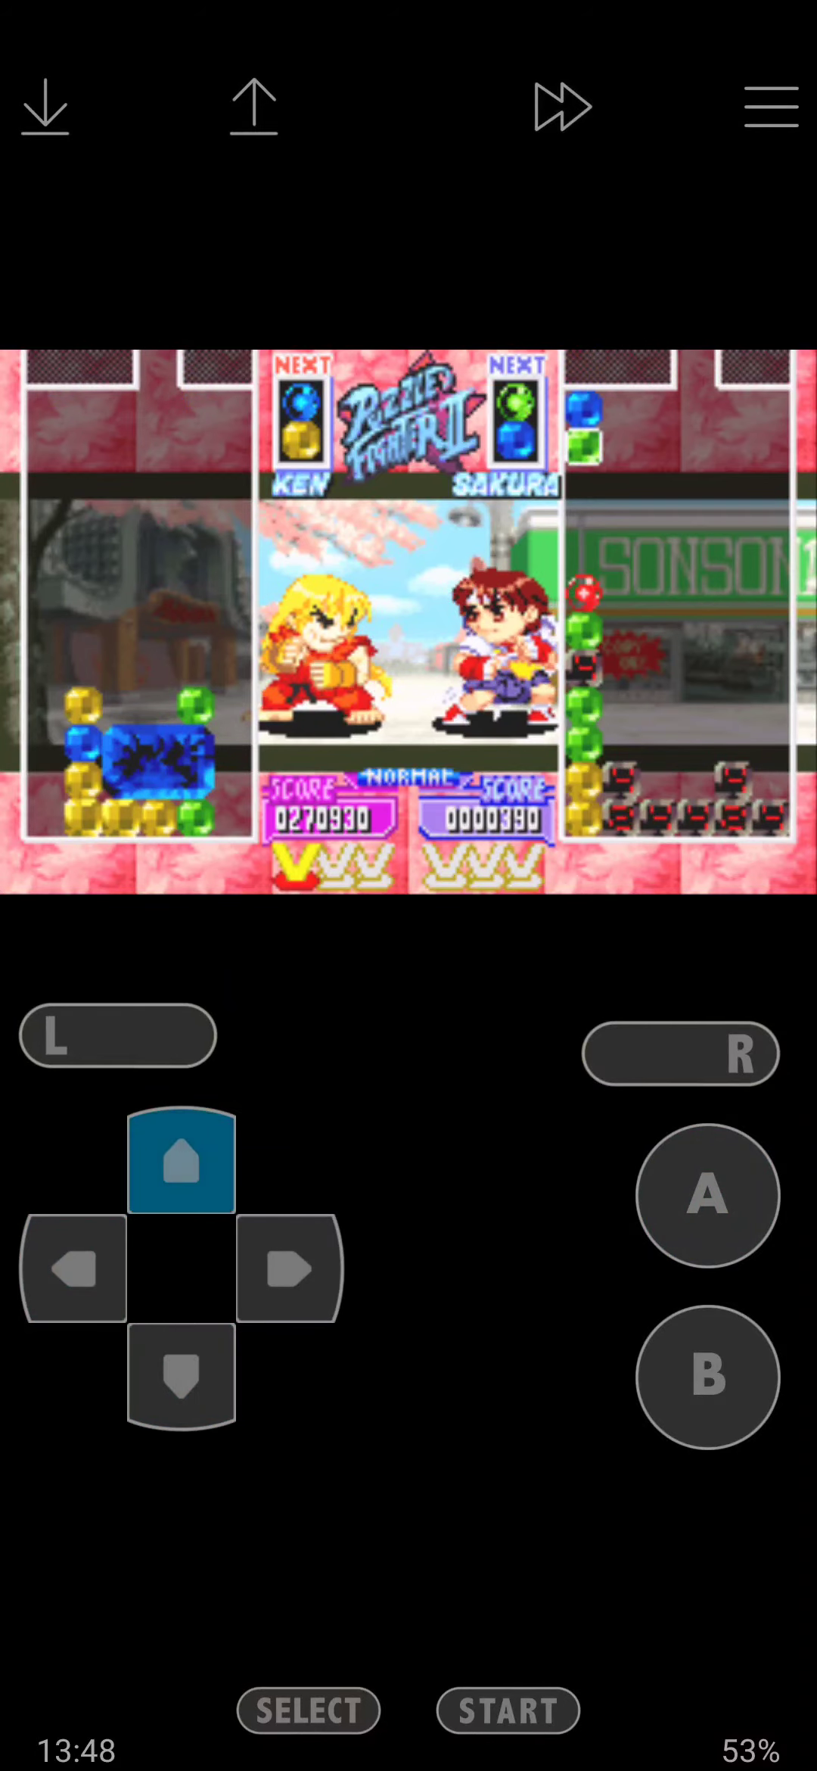
pyautogui.click(181, 1375)
pyautogui.click(707, 1196)
pyautogui.click(181, 1161)
pyautogui.click(182, 1375)
pyautogui.click(181, 1375)
# - Steer pairs right onto Ken's stack, sending garbage gems to Sakura
pyautogui.click(290, 1268)
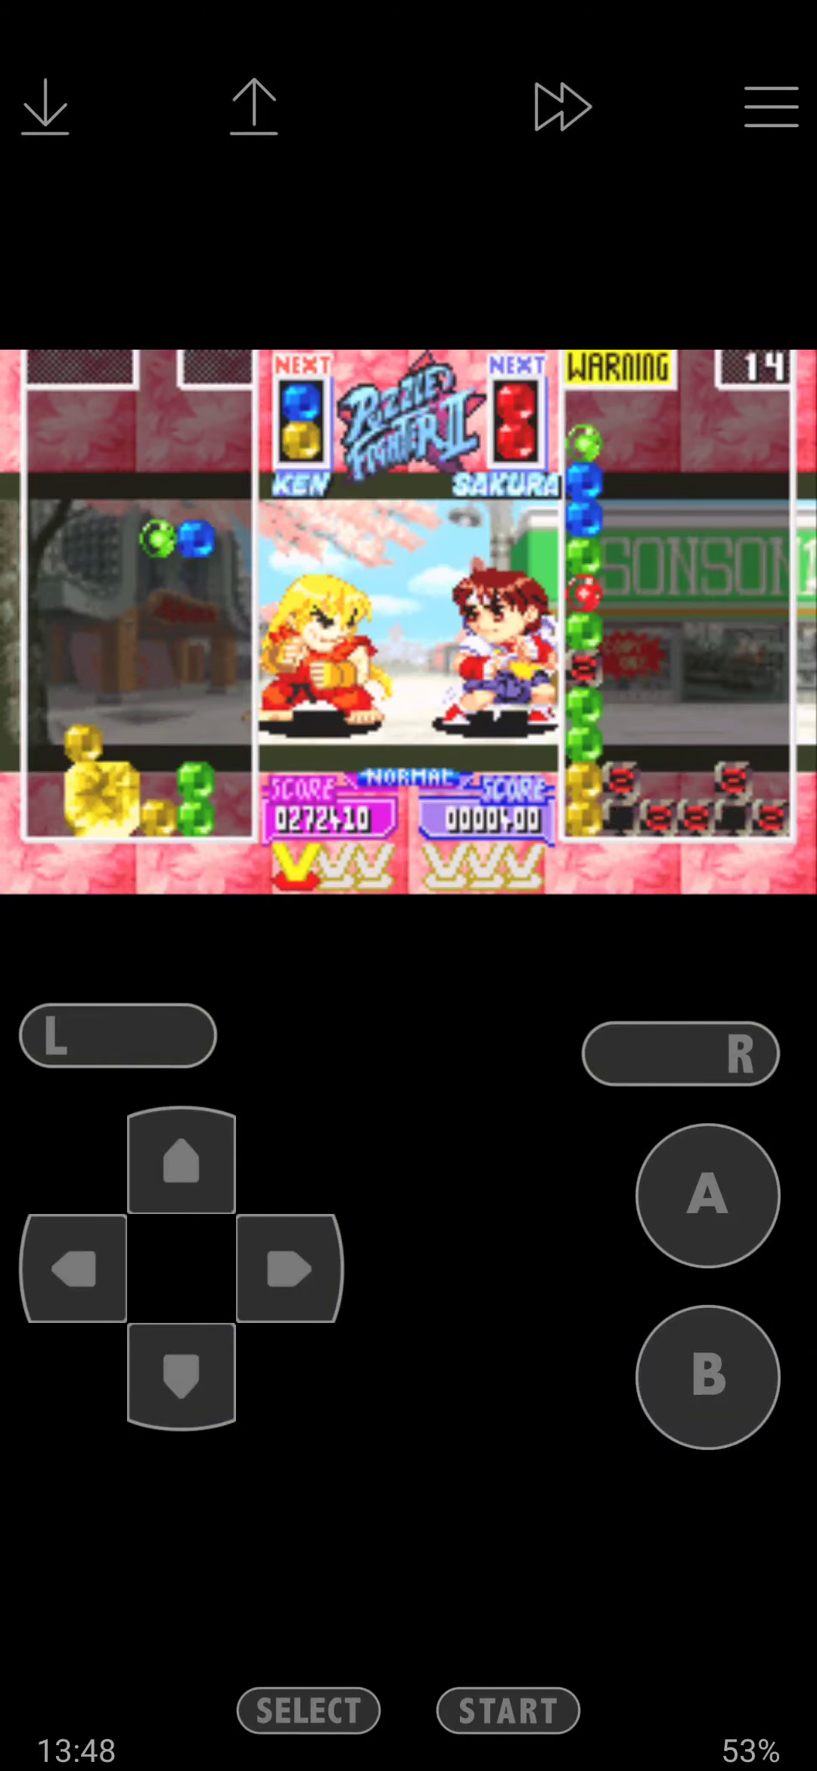
pyautogui.click(707, 1376)
pyautogui.click(182, 1161)
pyautogui.click(182, 1375)
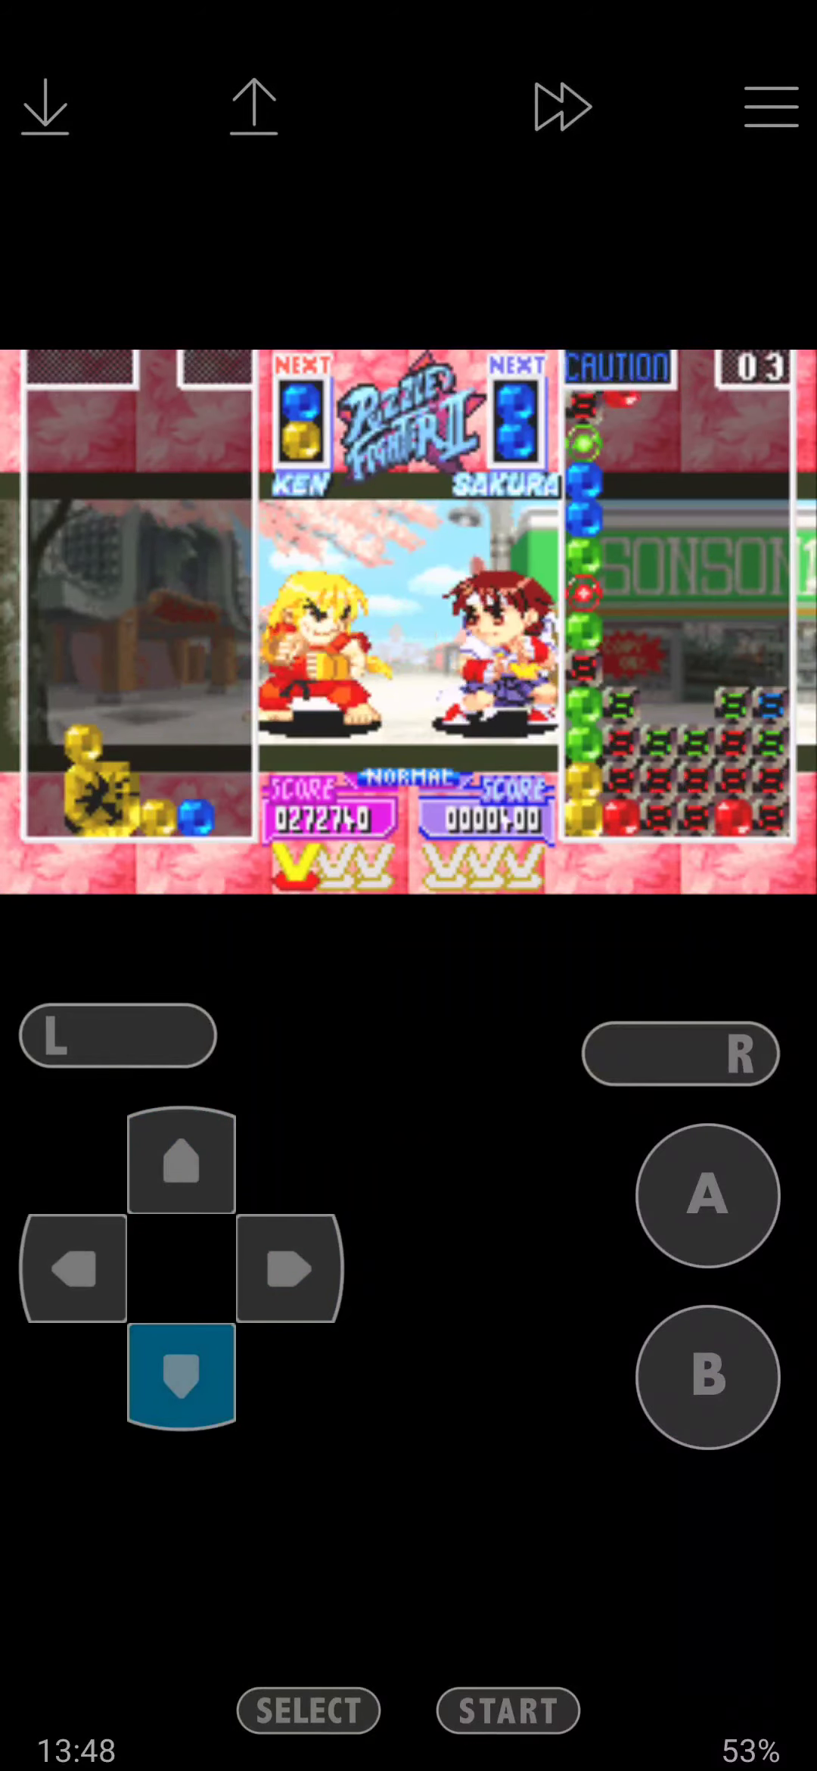
pyautogui.click(290, 1268)
pyautogui.click(182, 1375)
# - Rotate and steer the falling gem pair into position before it lands
pyautogui.click(707, 1196)
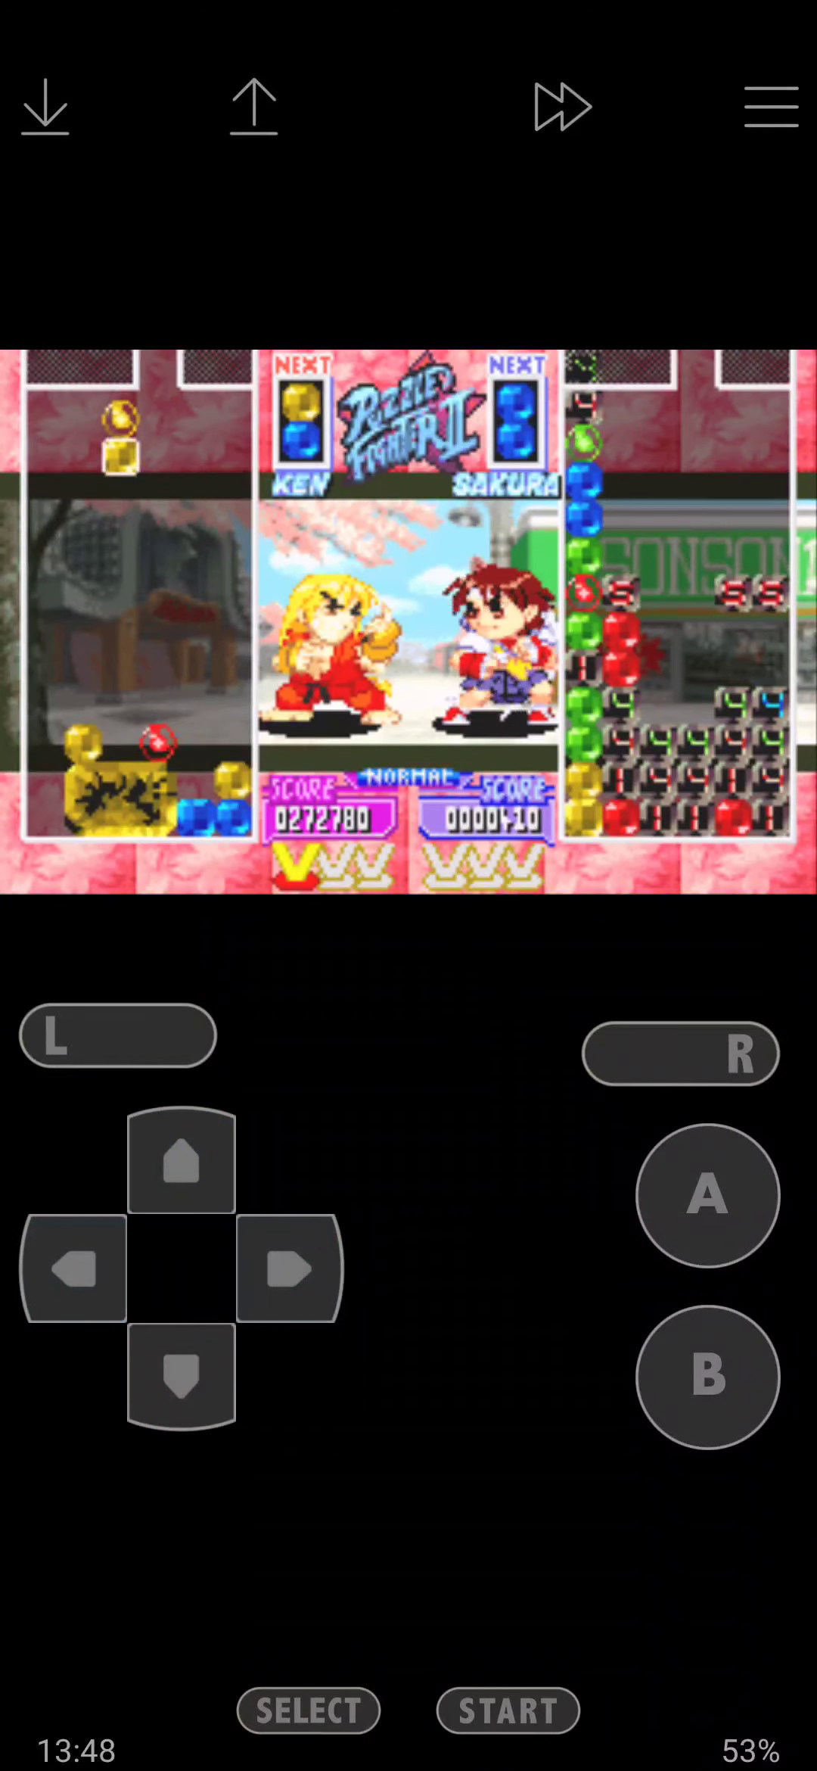
pyautogui.click(290, 1269)
pyautogui.click(707, 1196)
pyautogui.click(73, 1268)
pyautogui.click(182, 1161)
# - Rotate and shift the next pair right, landing it on Ken's stack
pyautogui.click(182, 1375)
pyautogui.click(708, 1378)
pyautogui.click(290, 1268)
pyautogui.click(182, 1161)
pyautogui.click(182, 1375)
# - Place the new gem pair on the right side of Ken's board
pyautogui.click(290, 1268)
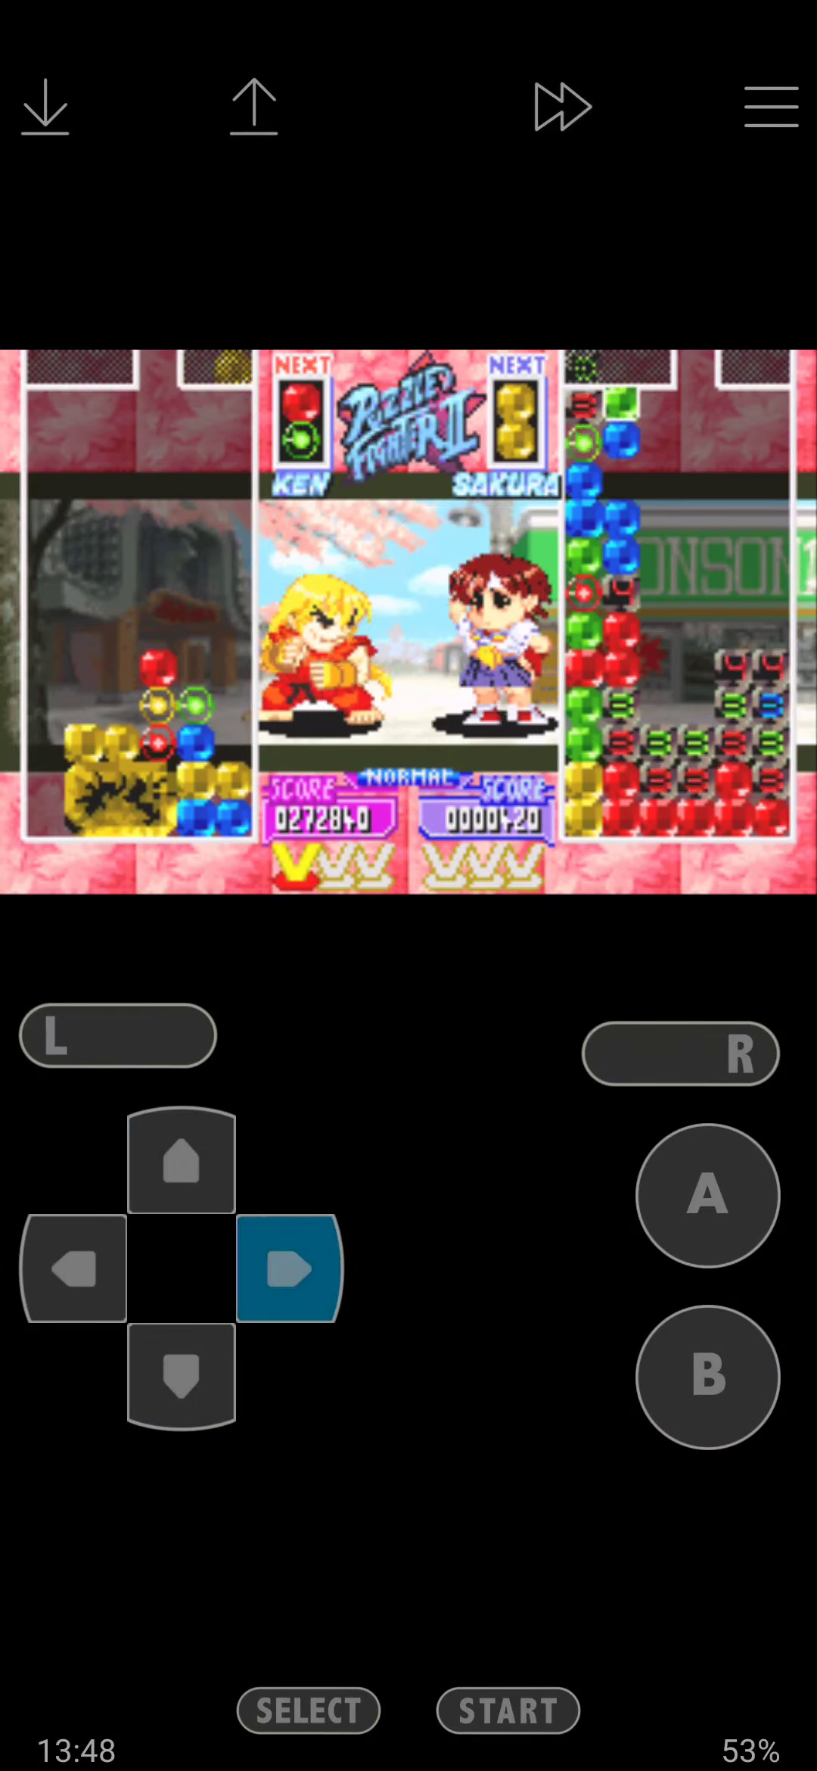
pyautogui.click(182, 1161)
pyautogui.click(182, 1375)
pyautogui.click(289, 1268)
# - Rotate the green pair rightward and drop it, crashing green and red gems
pyautogui.click(181, 1161)
pyautogui.click(289, 1268)
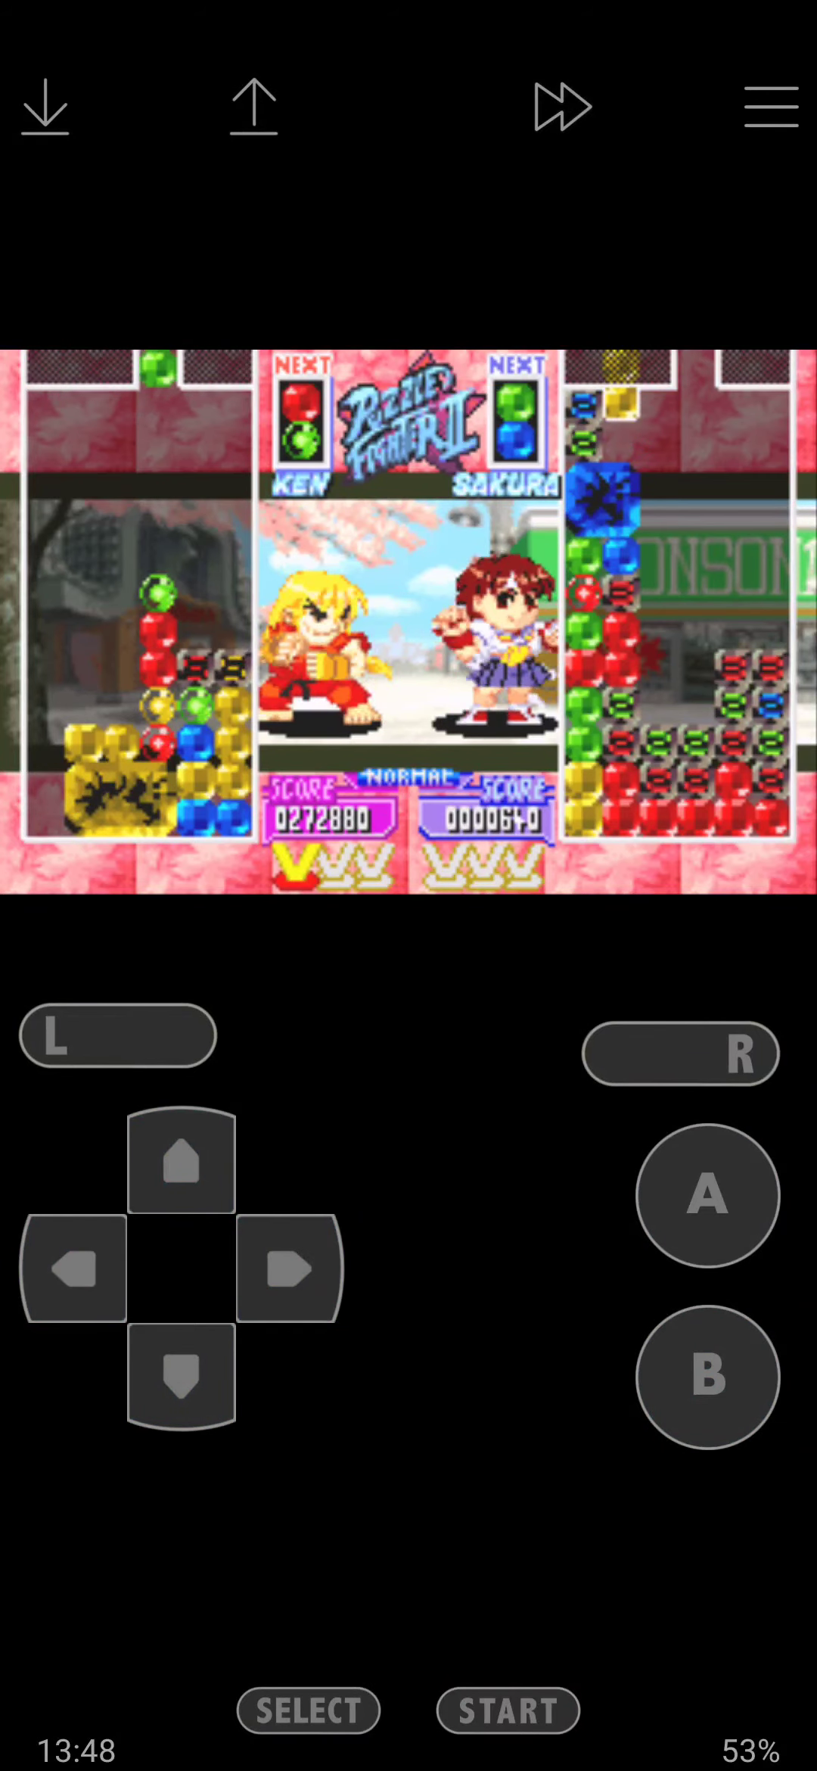
pyautogui.click(708, 1196)
pyautogui.click(290, 1268)
pyautogui.click(181, 1375)
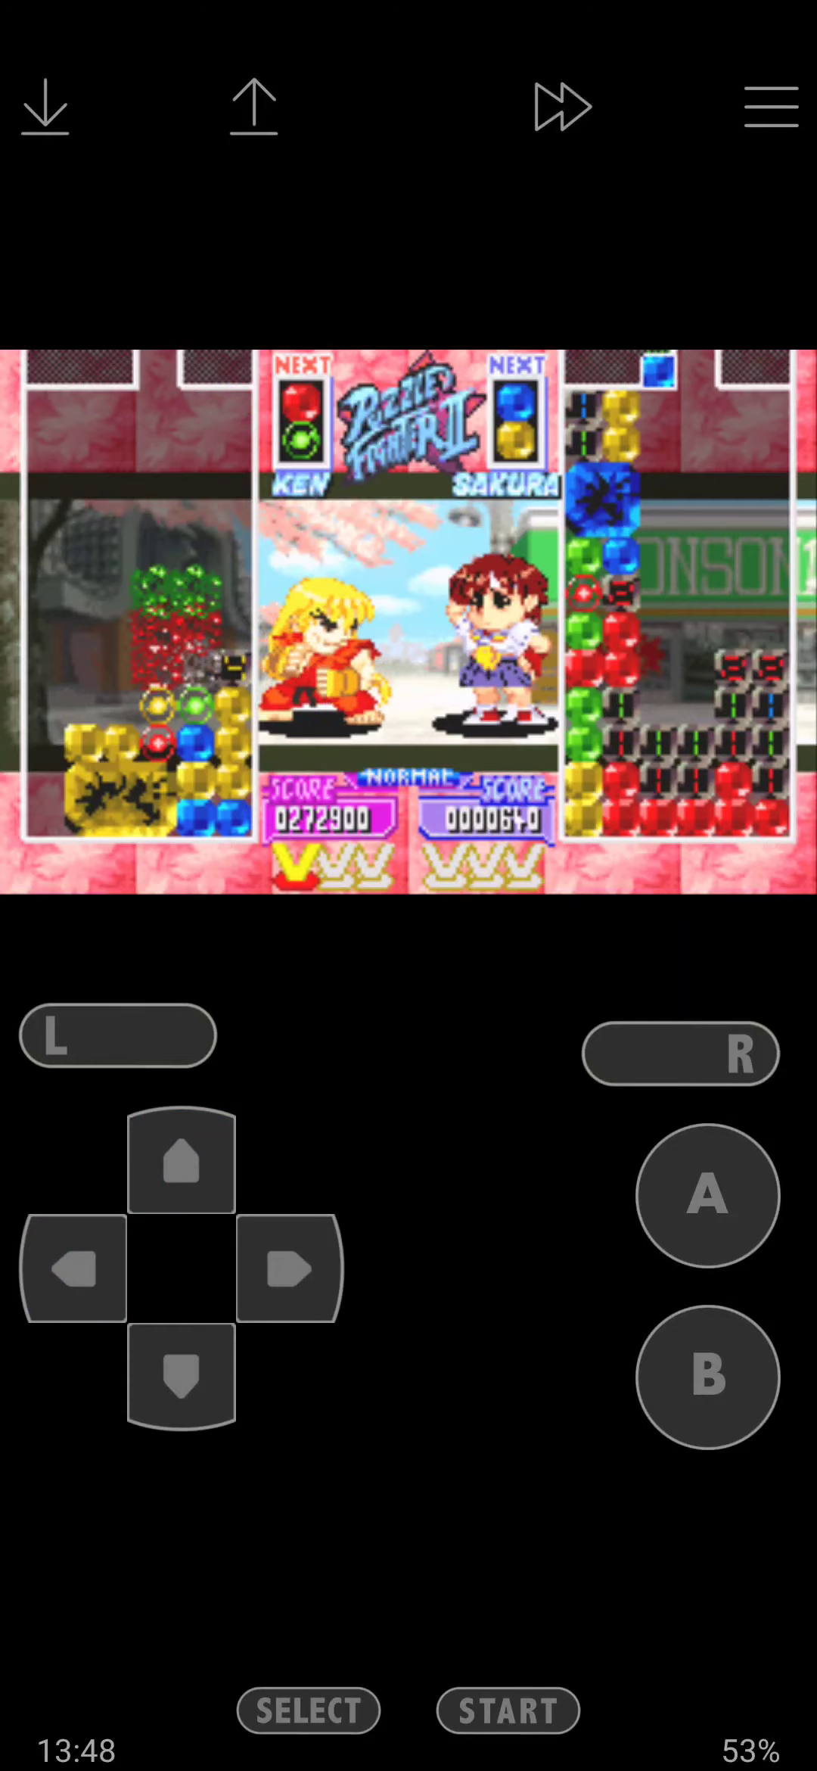
pyautogui.click(182, 1375)
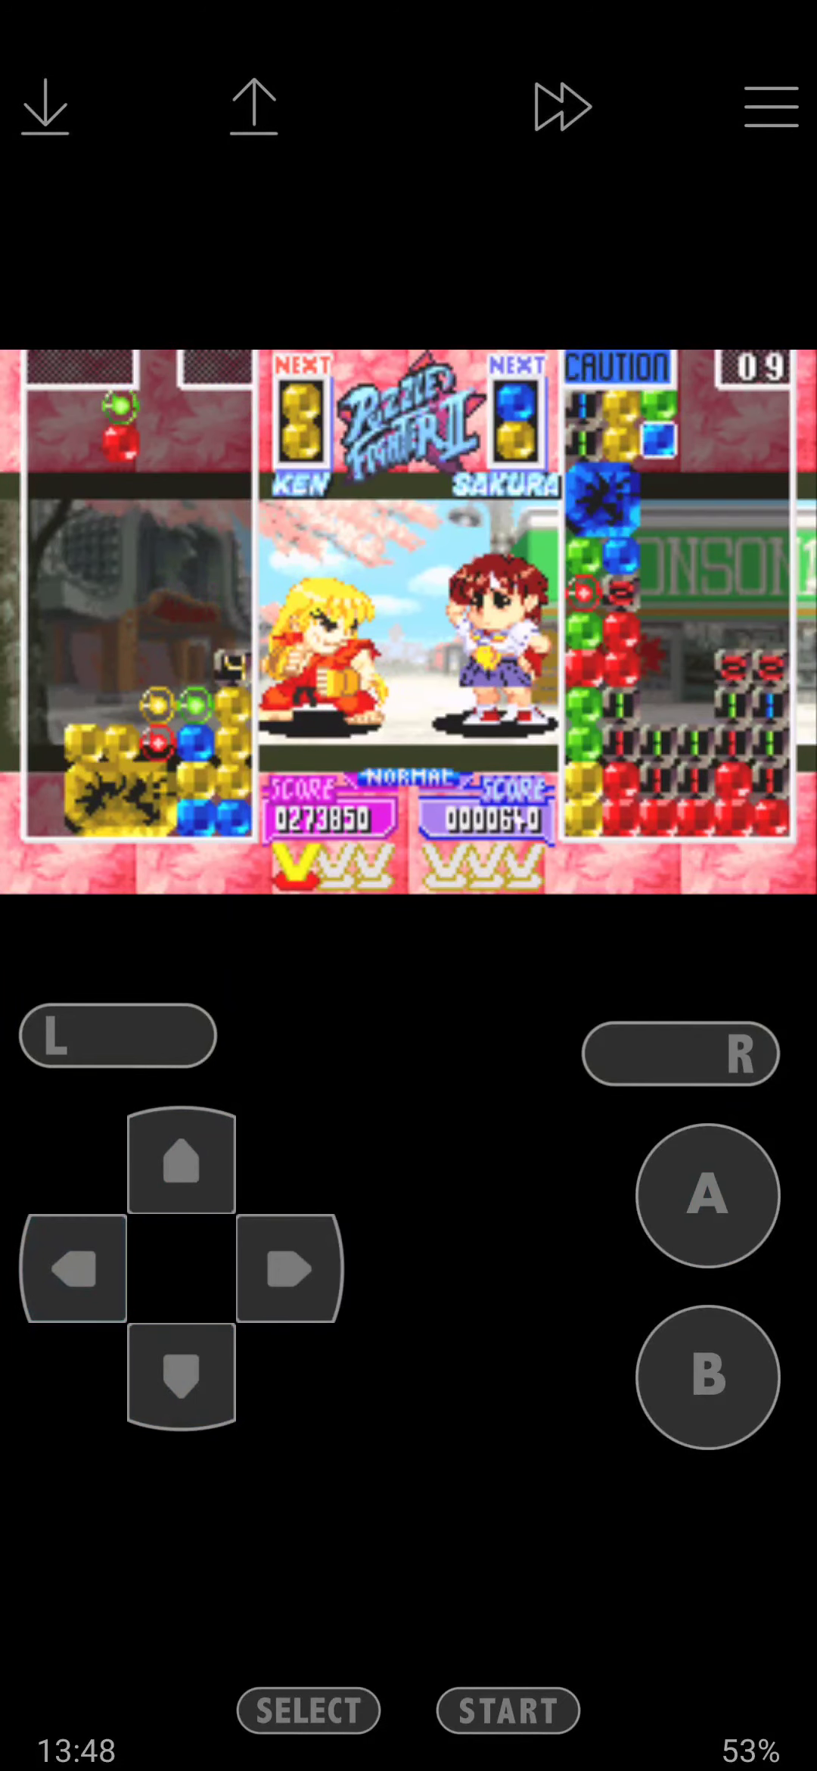
# - Drop the next pair and move the yellow pair to the left
pyautogui.click(181, 1161)
pyautogui.click(182, 1375)
pyautogui.click(75, 1268)
pyautogui.click(181, 1161)
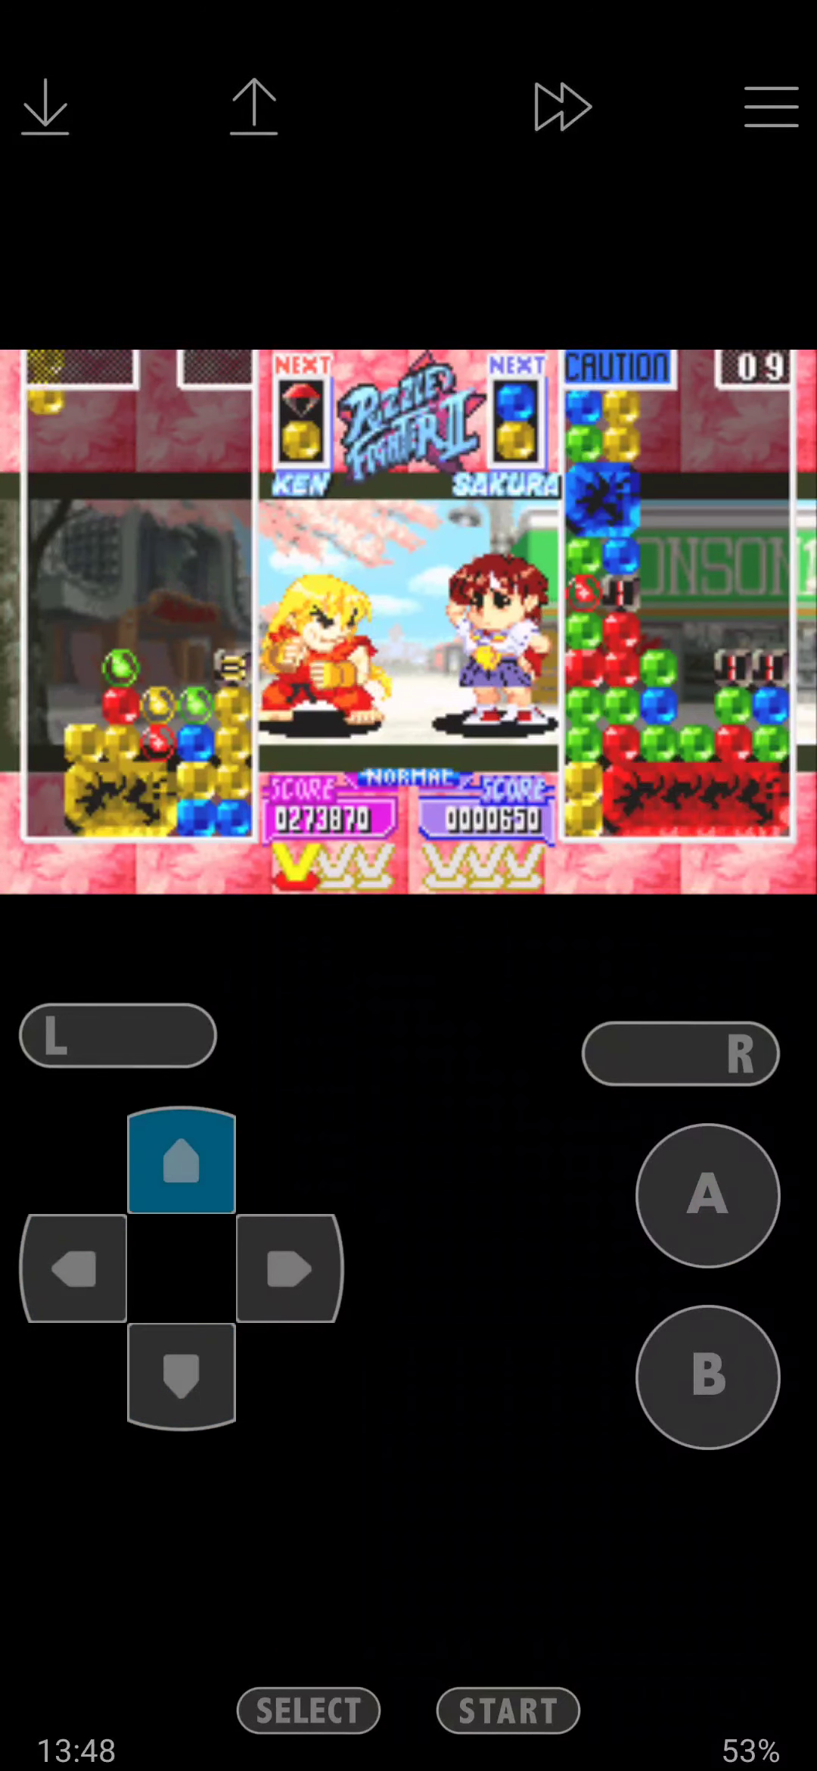
pyautogui.click(75, 1268)
# - Rotate and drop the pair to crash gems for a 2 CHAIN clear
pyautogui.click(710, 1196)
pyautogui.click(181, 1160)
pyautogui.click(182, 1375)
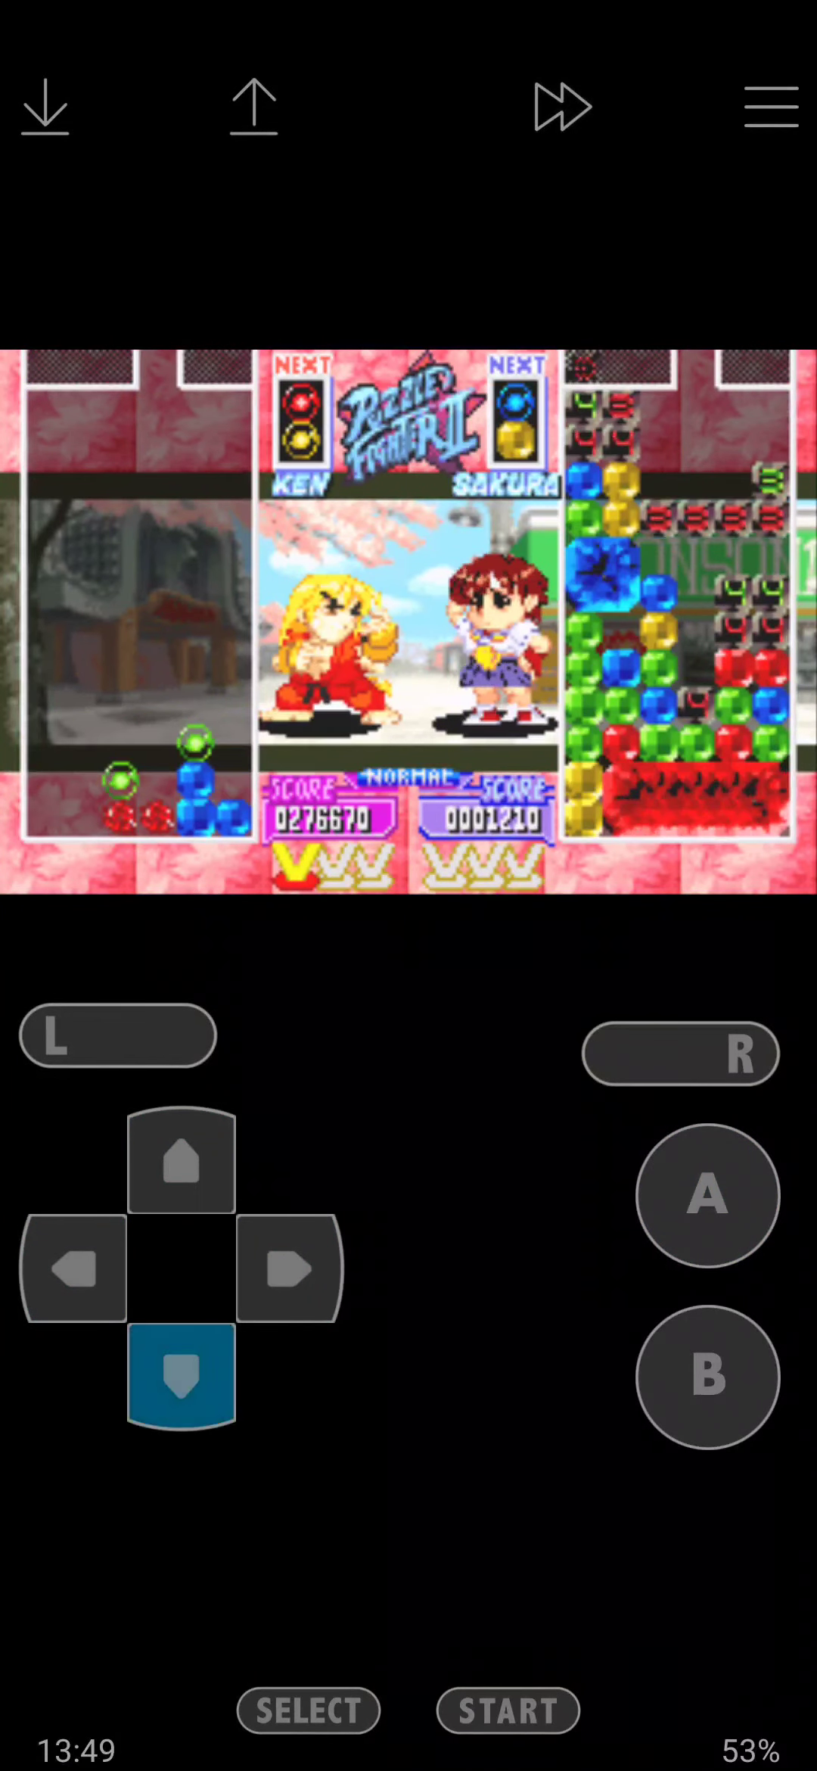
pyautogui.click(182, 1375)
# - Rotate and drop the next two pairs so a new one spawns
pyautogui.click(709, 1196)
pyautogui.click(182, 1161)
pyautogui.click(182, 1375)
pyautogui.click(709, 1196)
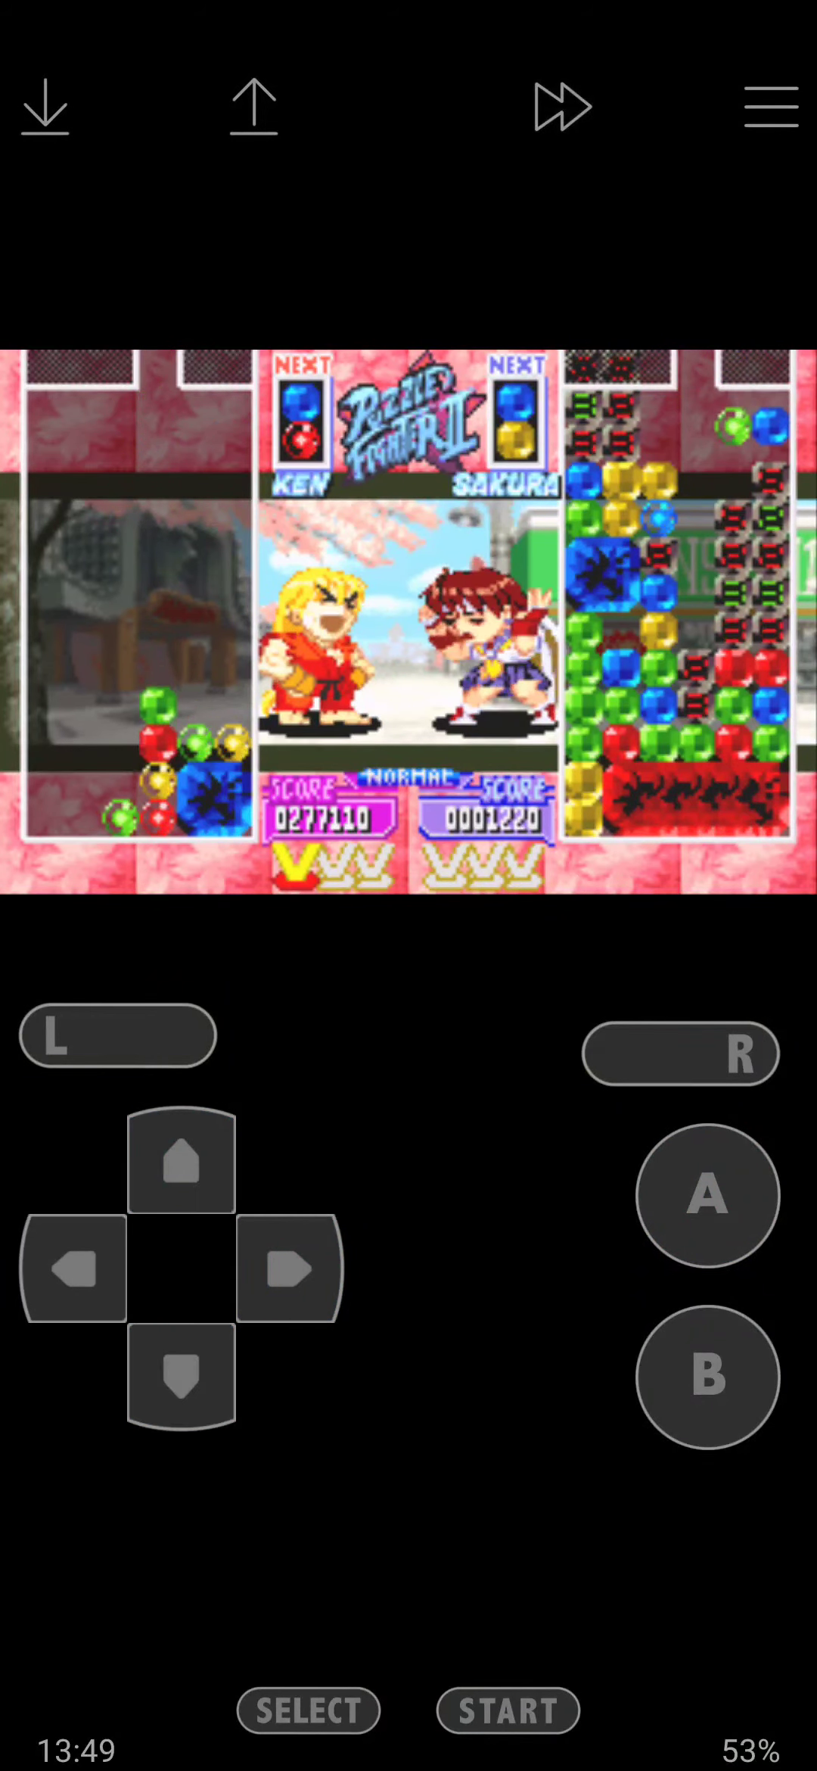
pyautogui.click(182, 1375)
# - Move a pair right and down, then rotate and place another on the stack
pyautogui.click(288, 1268)
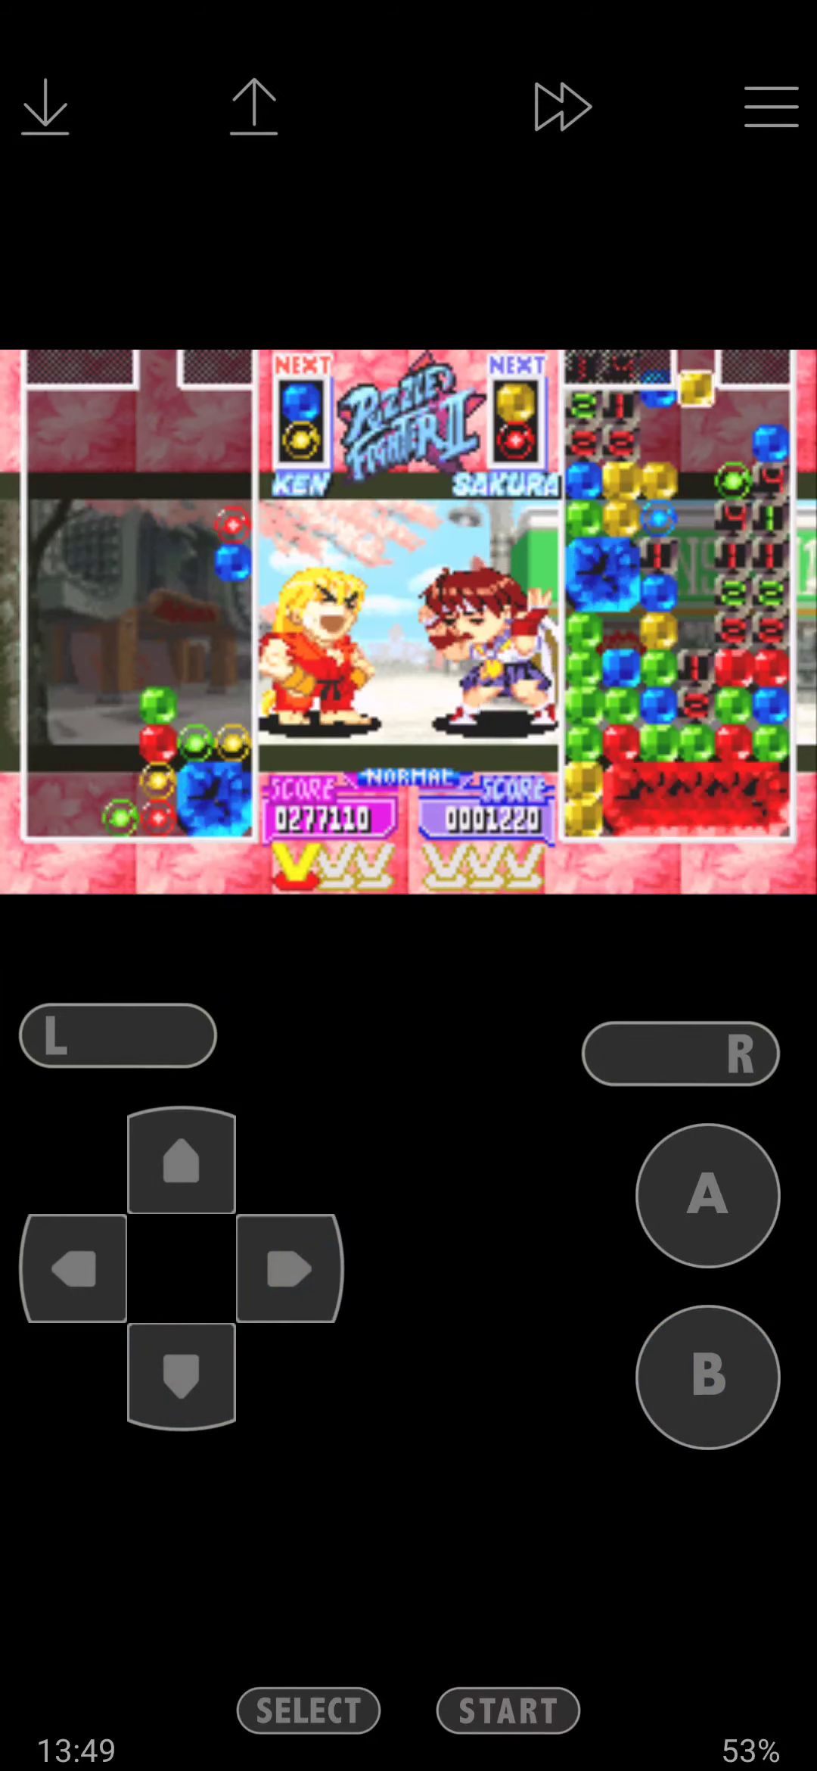
pyautogui.click(181, 1375)
pyautogui.click(182, 1162)
pyautogui.click(182, 1375)
pyautogui.click(708, 1377)
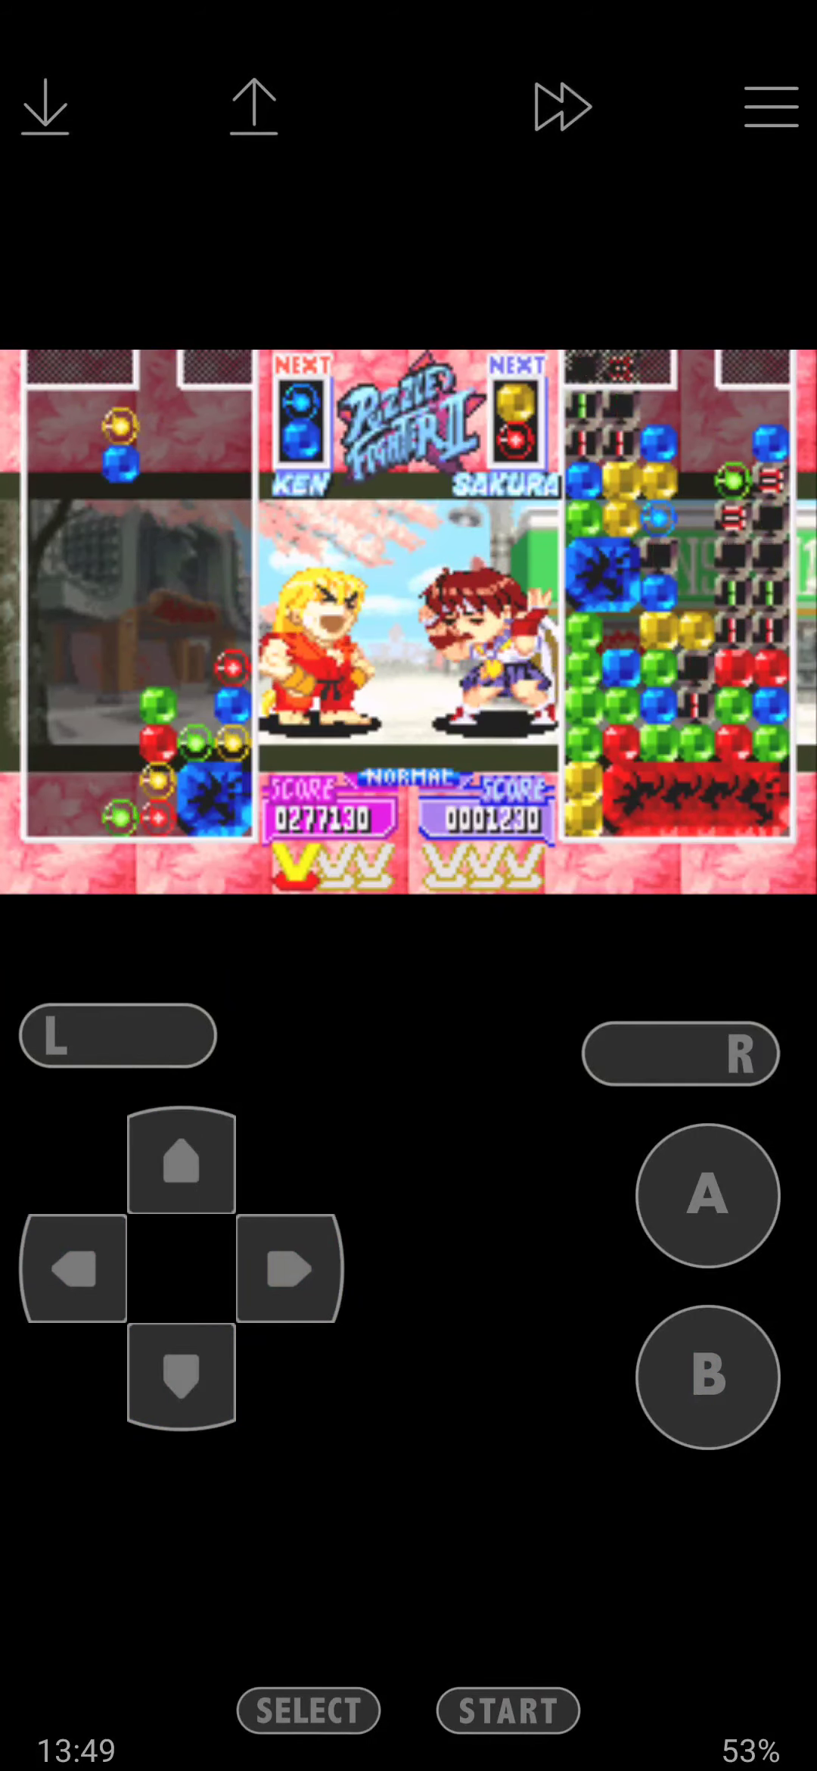
pyautogui.click(182, 1163)
pyautogui.click(182, 1375)
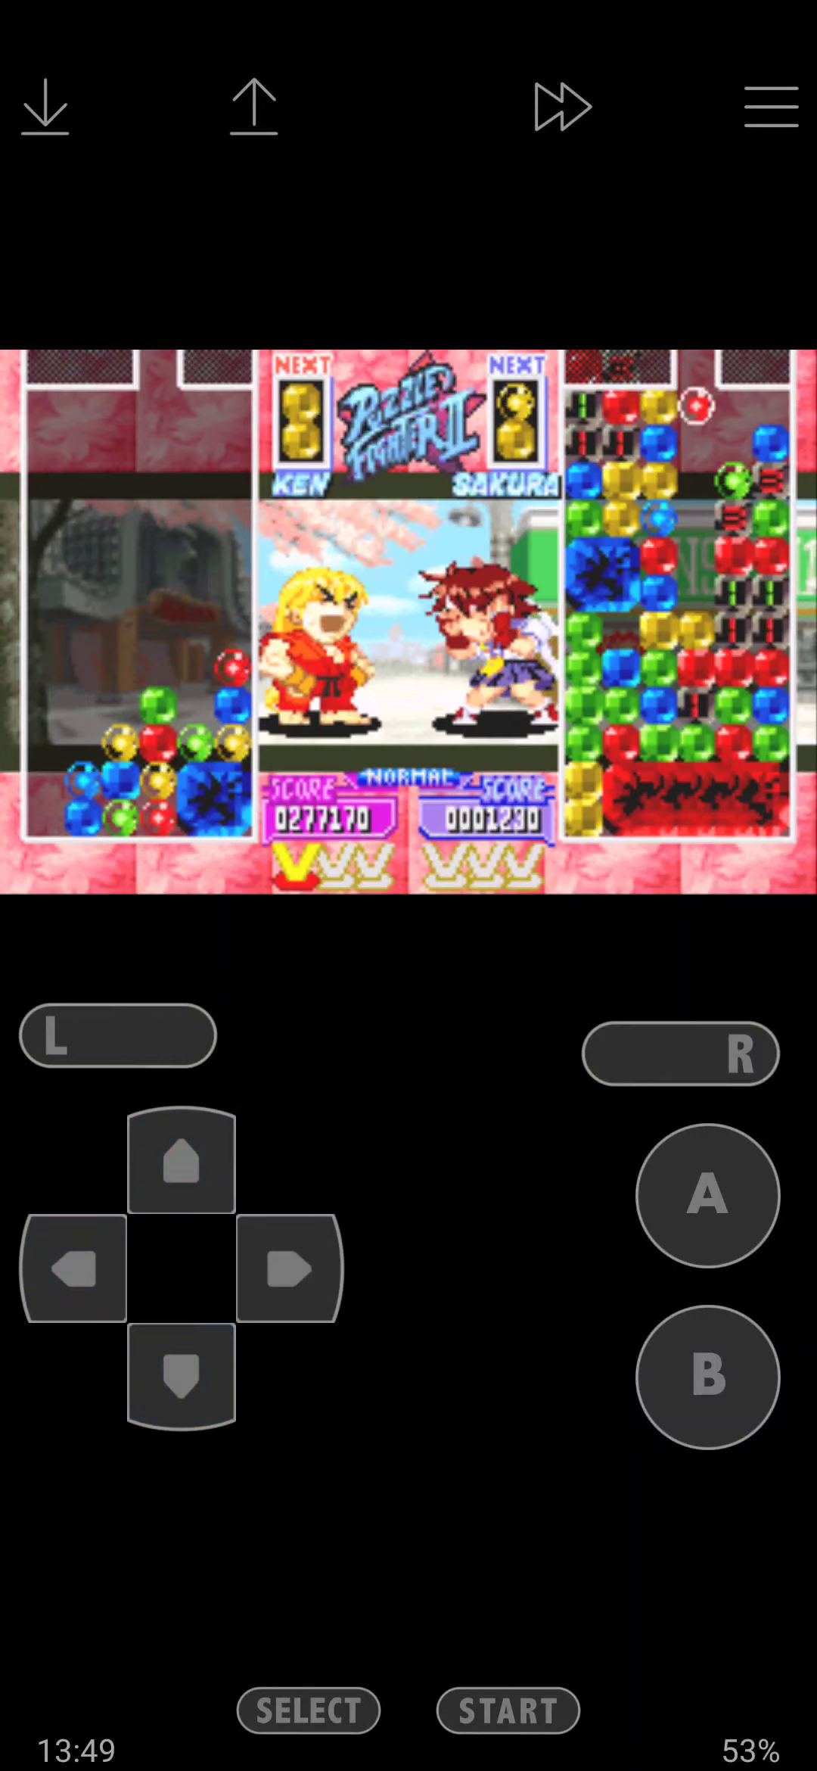
# - Drop pairs to set off another 2 CHAIN and stack the next pair
pyautogui.click(182, 1375)
pyautogui.click(182, 1375)
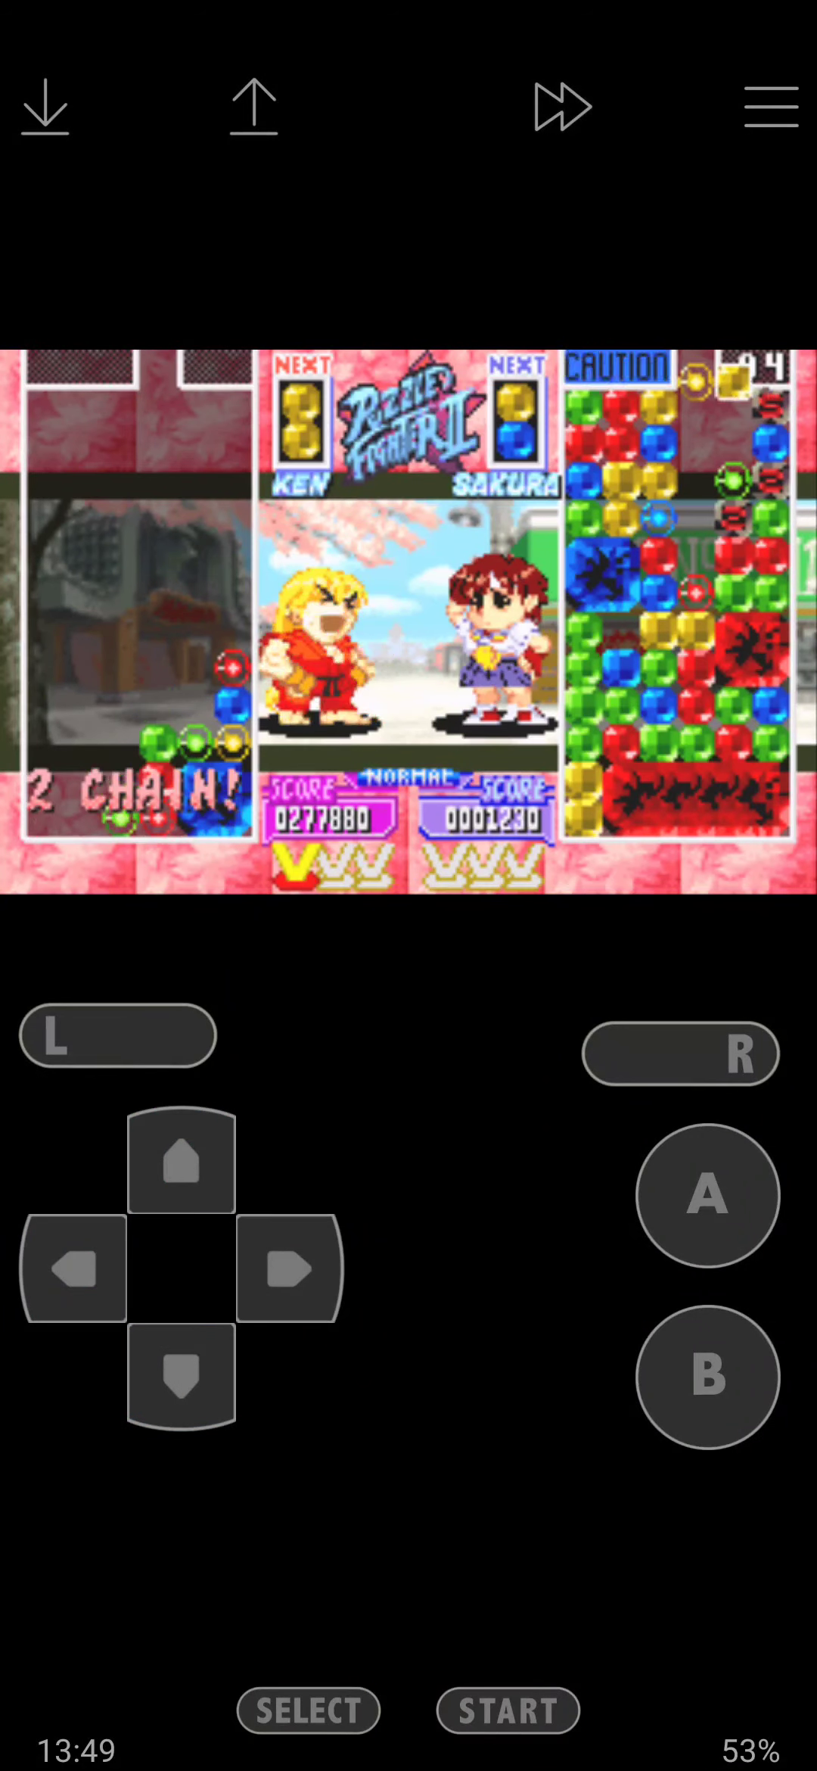
pyautogui.click(182, 1375)
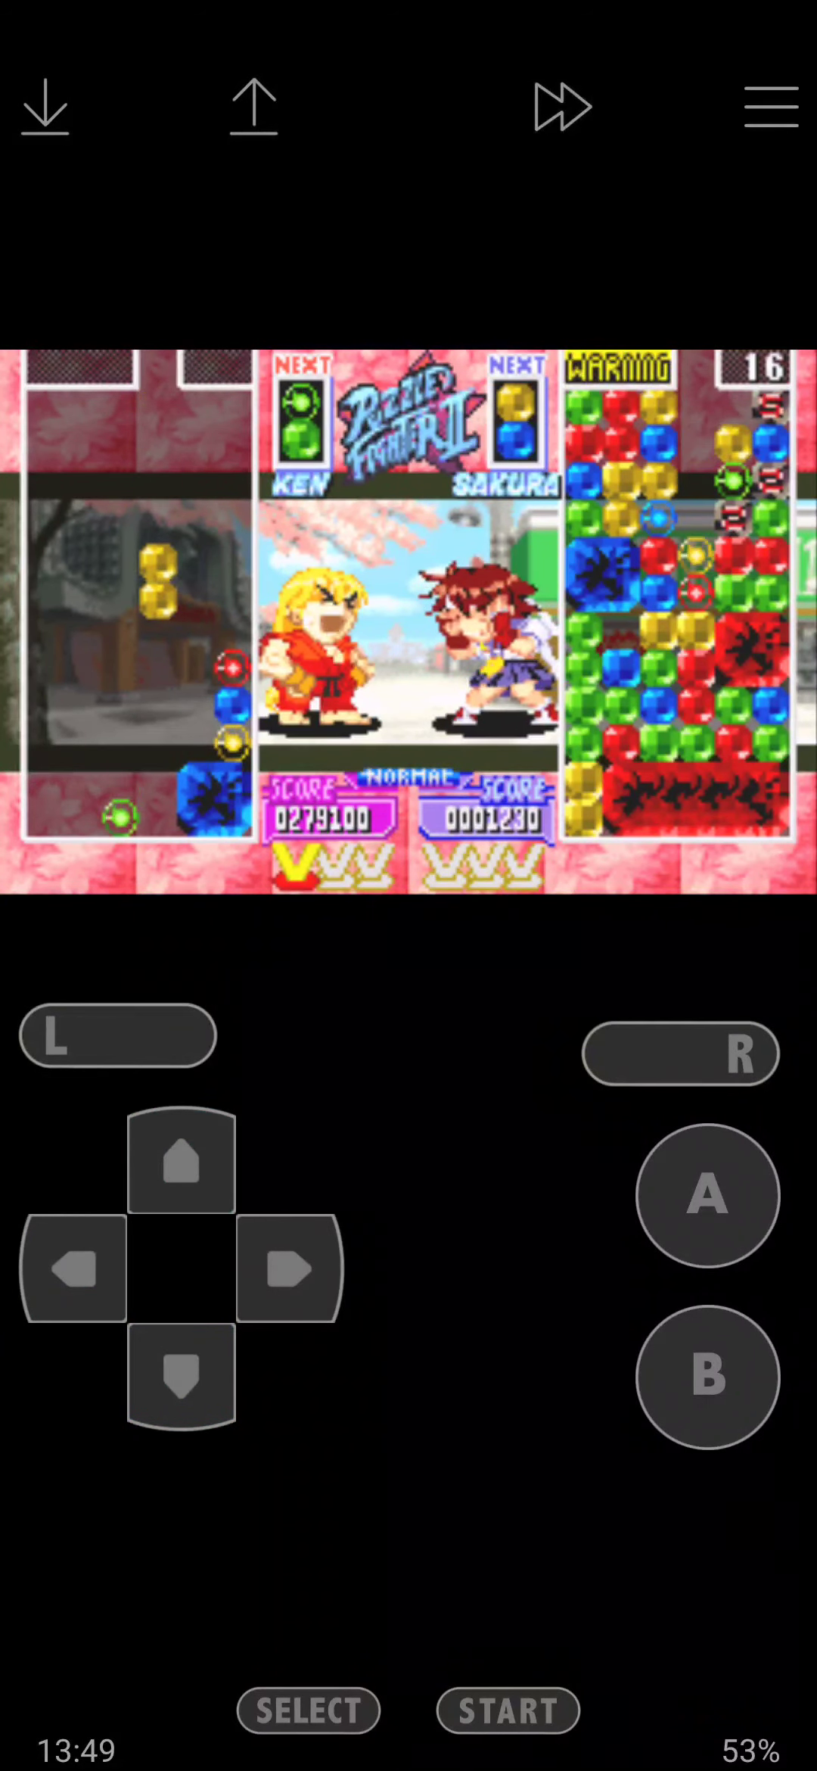
pyautogui.click(181, 1162)
pyautogui.click(181, 1375)
# - Nudge a pair left, then shift the last pair right for the round-winning drop
pyautogui.click(75, 1269)
pyautogui.click(181, 1162)
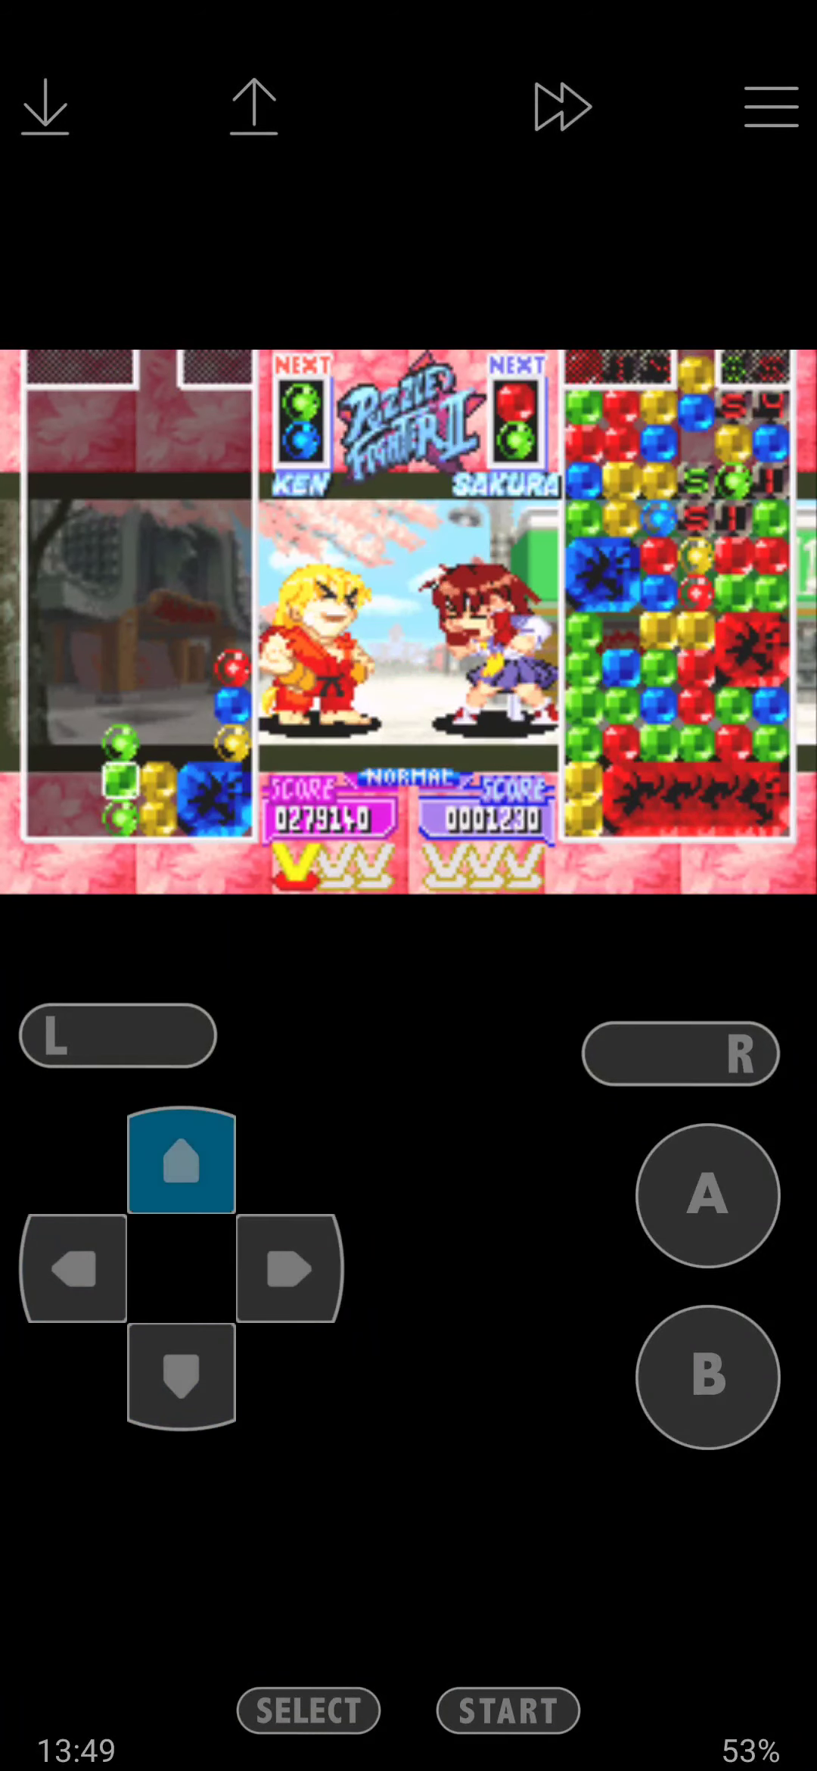
pyautogui.click(182, 1375)
pyautogui.click(290, 1268)
pyautogui.click(182, 1375)
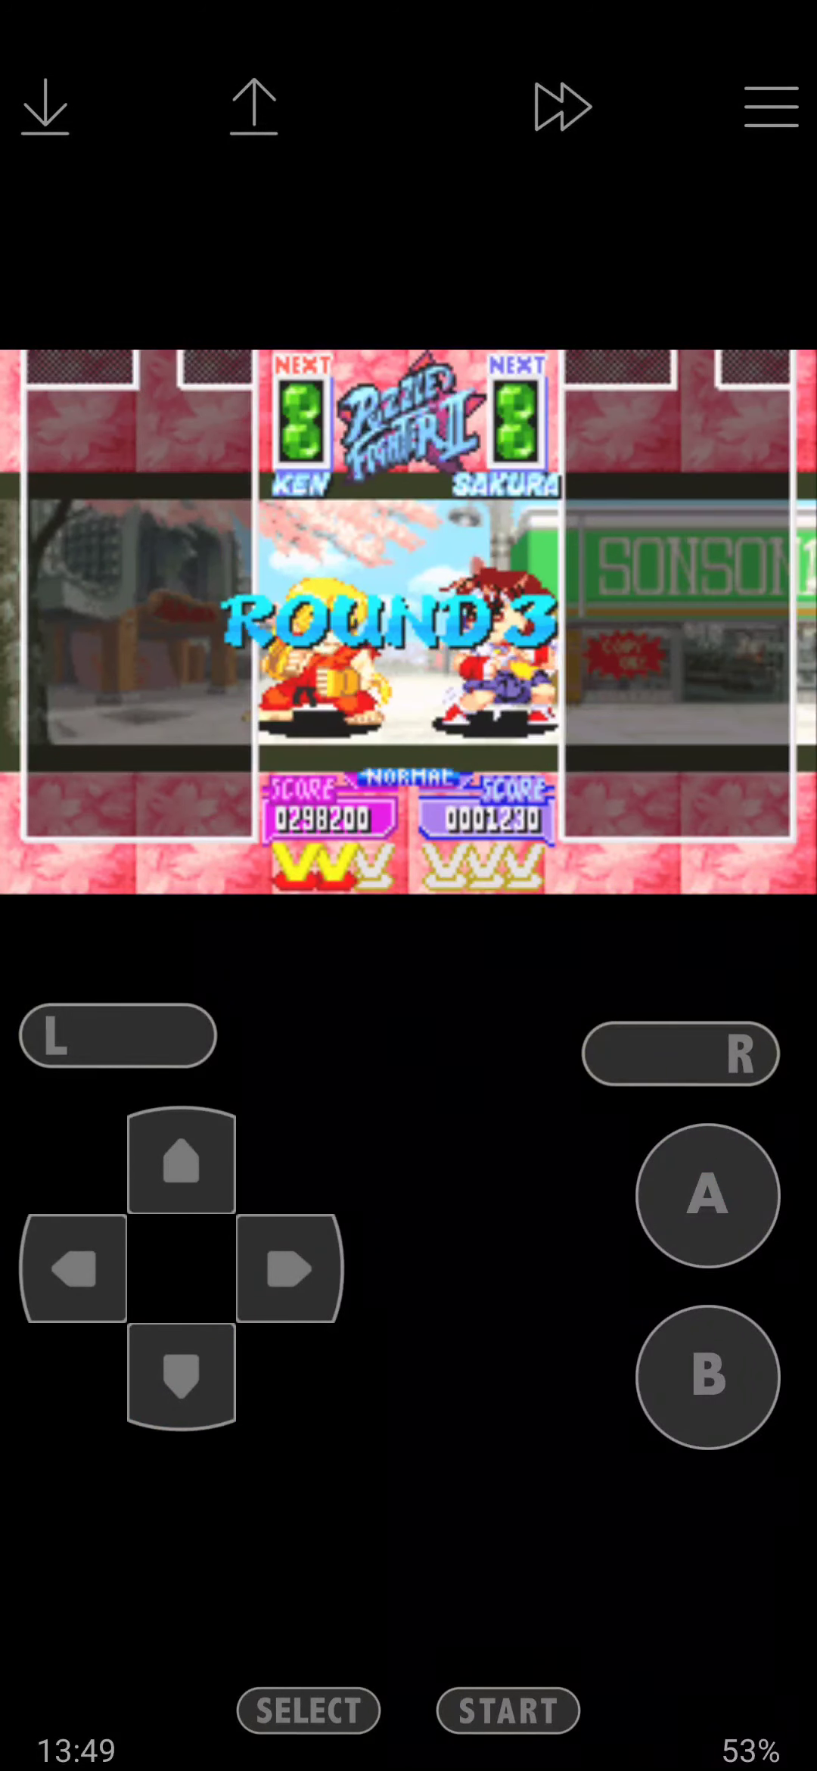
# - Rotate and drop round 3's first green pairs to break green gems
pyautogui.click(182, 1375)
pyautogui.click(708, 1195)
pyautogui.click(182, 1162)
pyautogui.click(708, 1375)
pyautogui.click(290, 1267)
pyautogui.click(182, 1163)
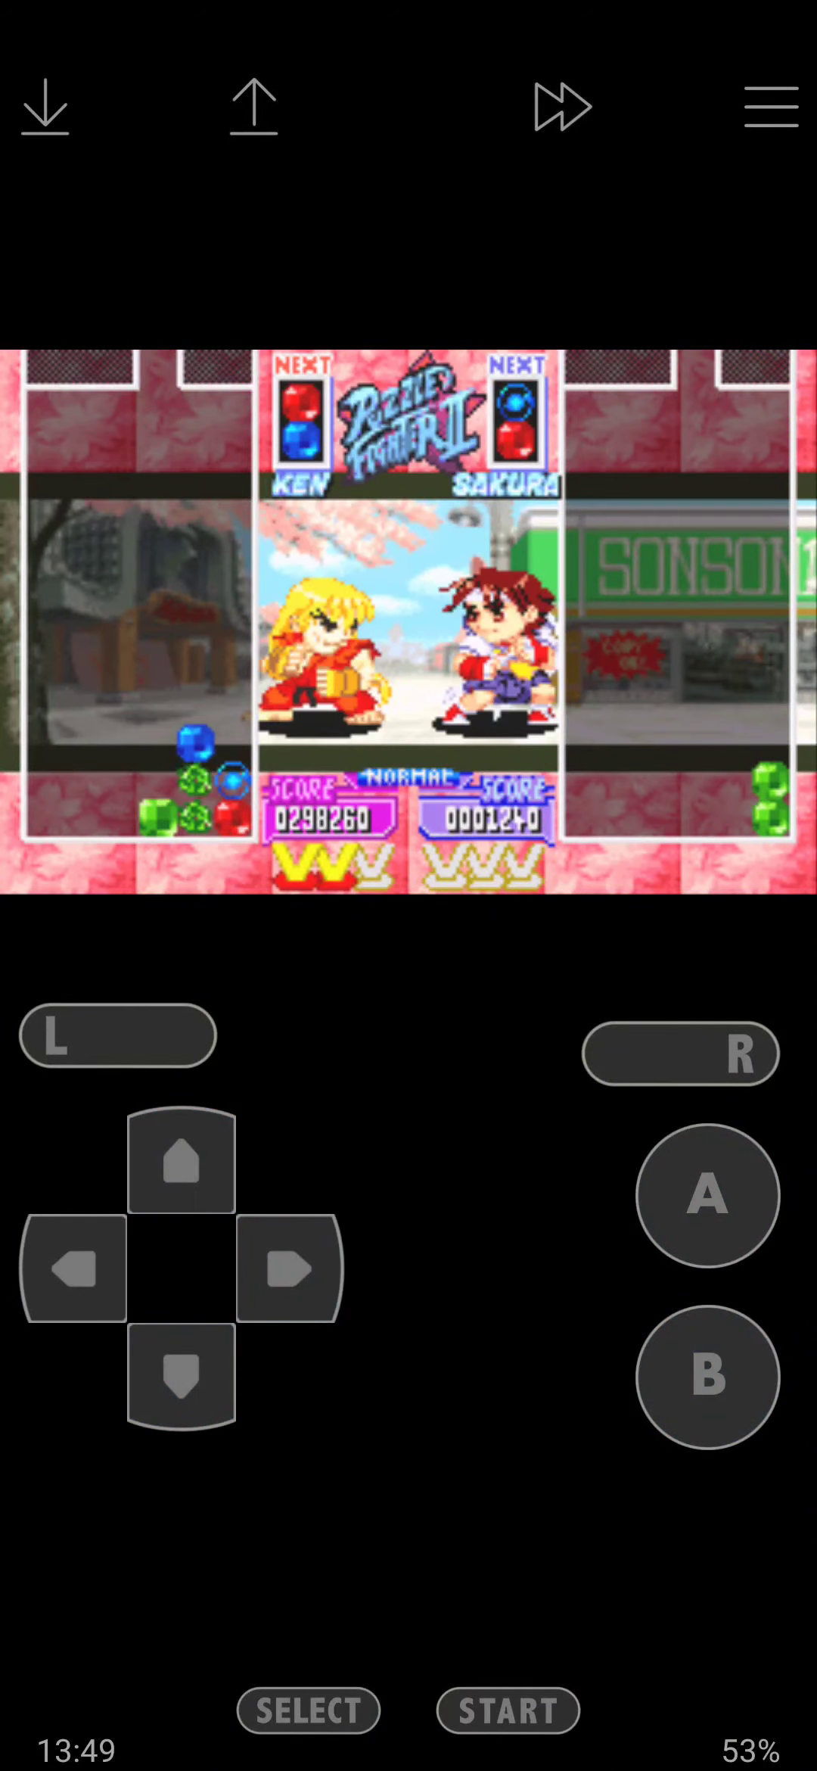
pyautogui.click(182, 1376)
# - Rotate and shift pairs left, dropping them to send an attack to Sakura
pyautogui.click(707, 1375)
pyautogui.click(74, 1269)
pyautogui.click(181, 1375)
pyautogui.click(74, 1269)
pyautogui.click(182, 1162)
pyautogui.click(182, 1375)
# - Speed a pair onto the stack, then rotate the next and move it left
pyautogui.click(182, 1375)
pyautogui.click(182, 1163)
pyautogui.click(181, 1375)
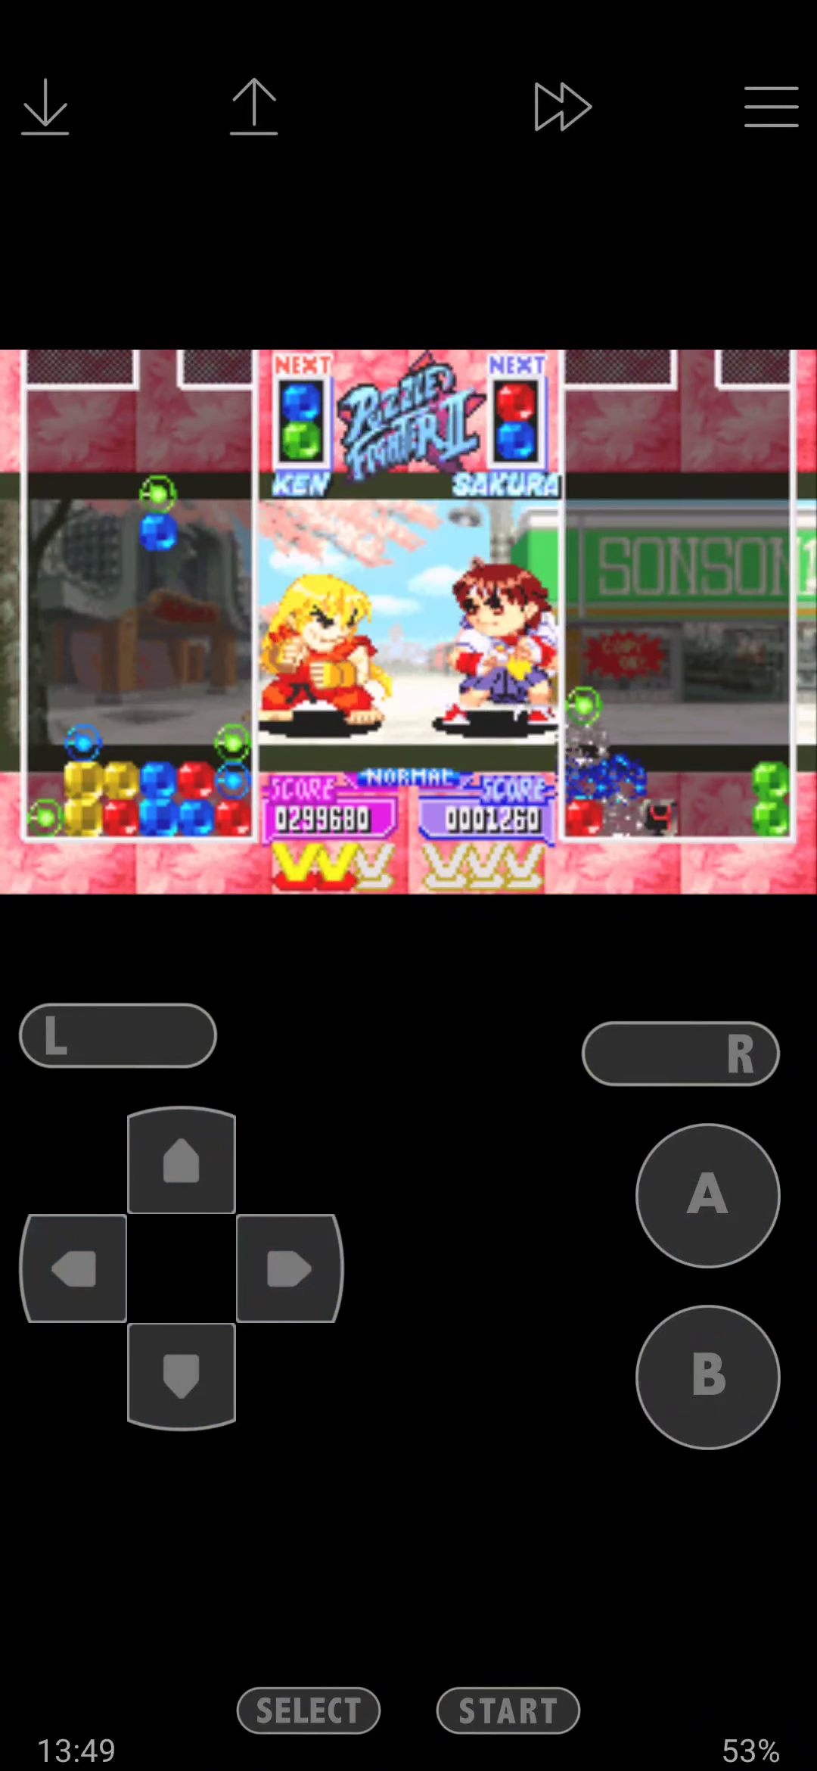
pyautogui.click(707, 1378)
pyautogui.click(75, 1268)
pyautogui.click(182, 1163)
pyautogui.click(182, 1376)
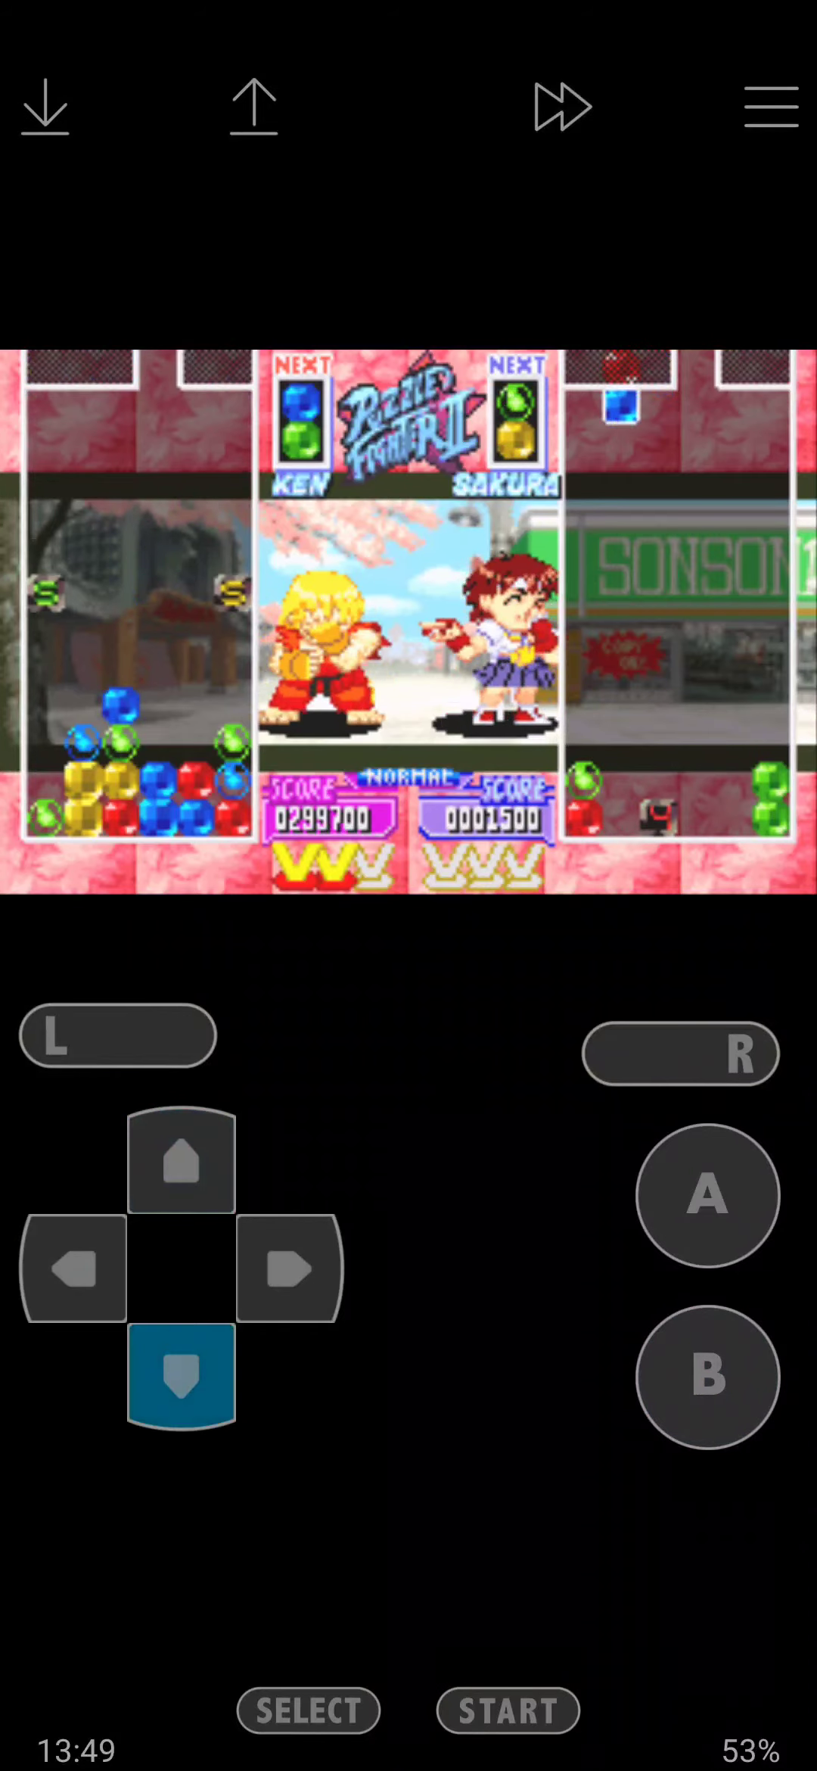
# - Shift and rotate the falling pair, then drop it onto Ken's stack
pyautogui.click(75, 1268)
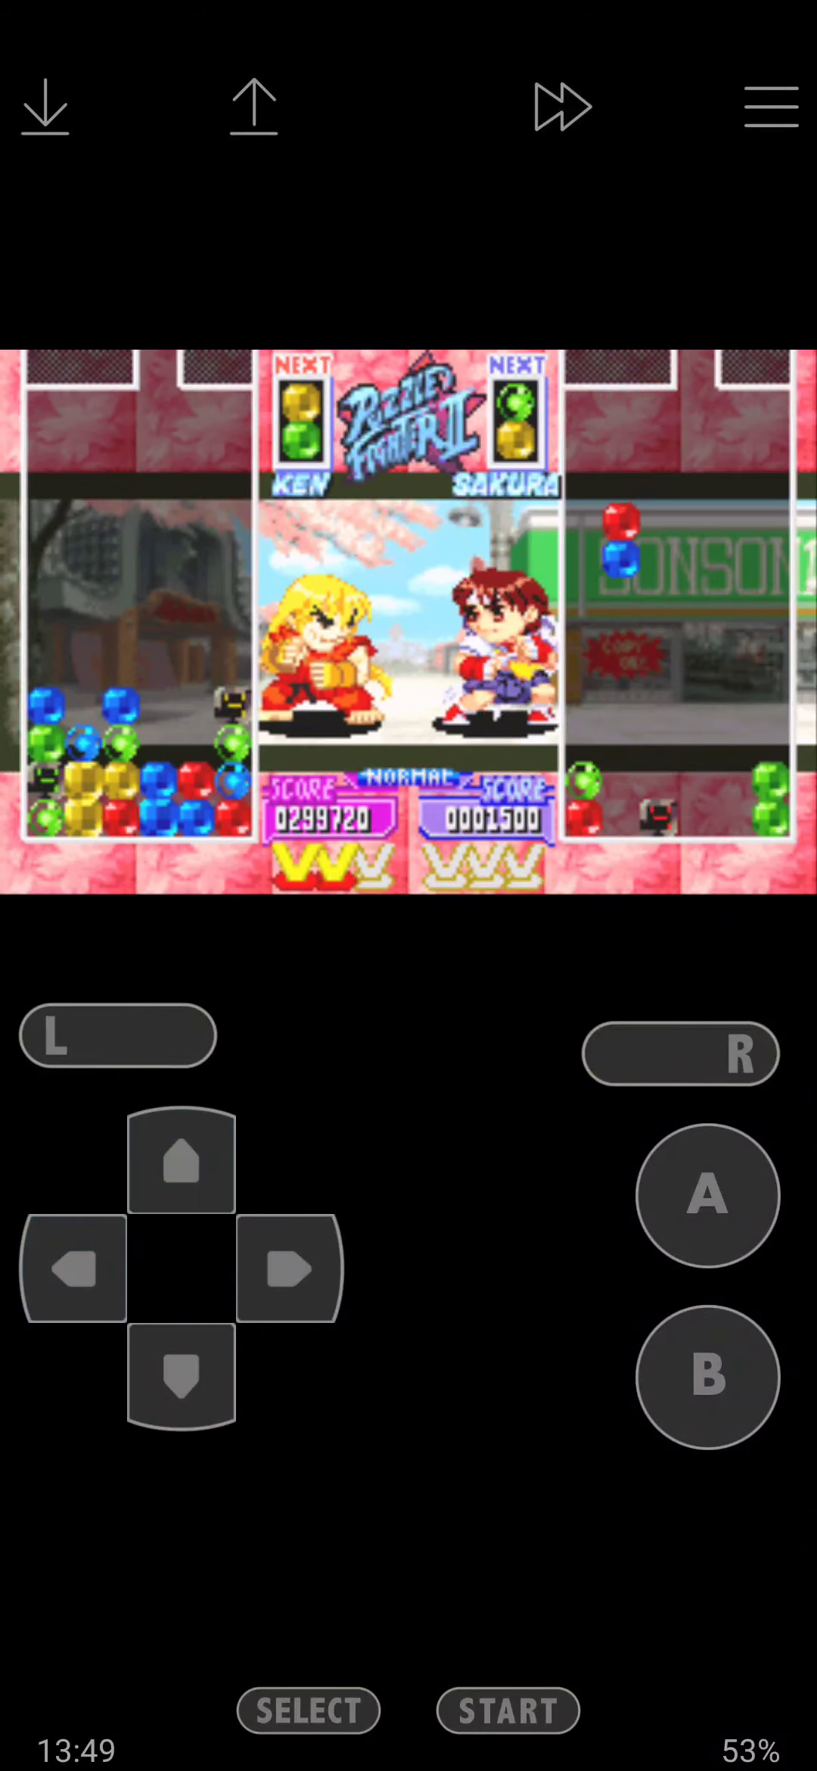
pyautogui.click(75, 1269)
pyautogui.click(290, 1269)
pyautogui.click(708, 1196)
pyautogui.click(182, 1163)
pyautogui.click(182, 1375)
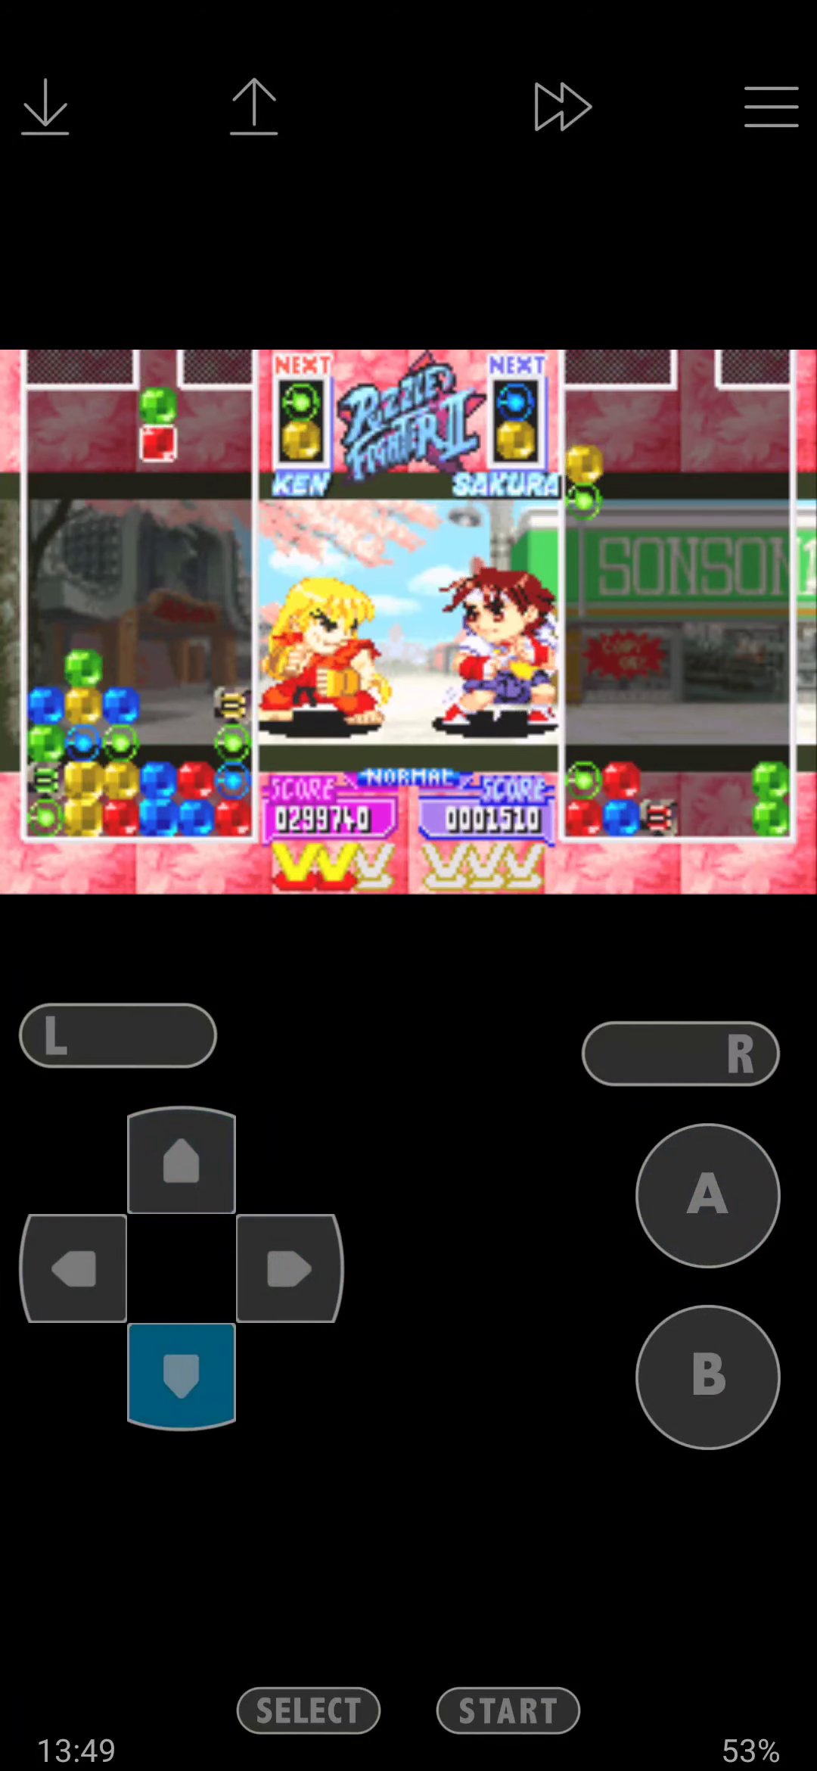
# - Rotate and drop the next pairs, nudging one left onto the stack
pyautogui.click(708, 1196)
pyautogui.click(182, 1162)
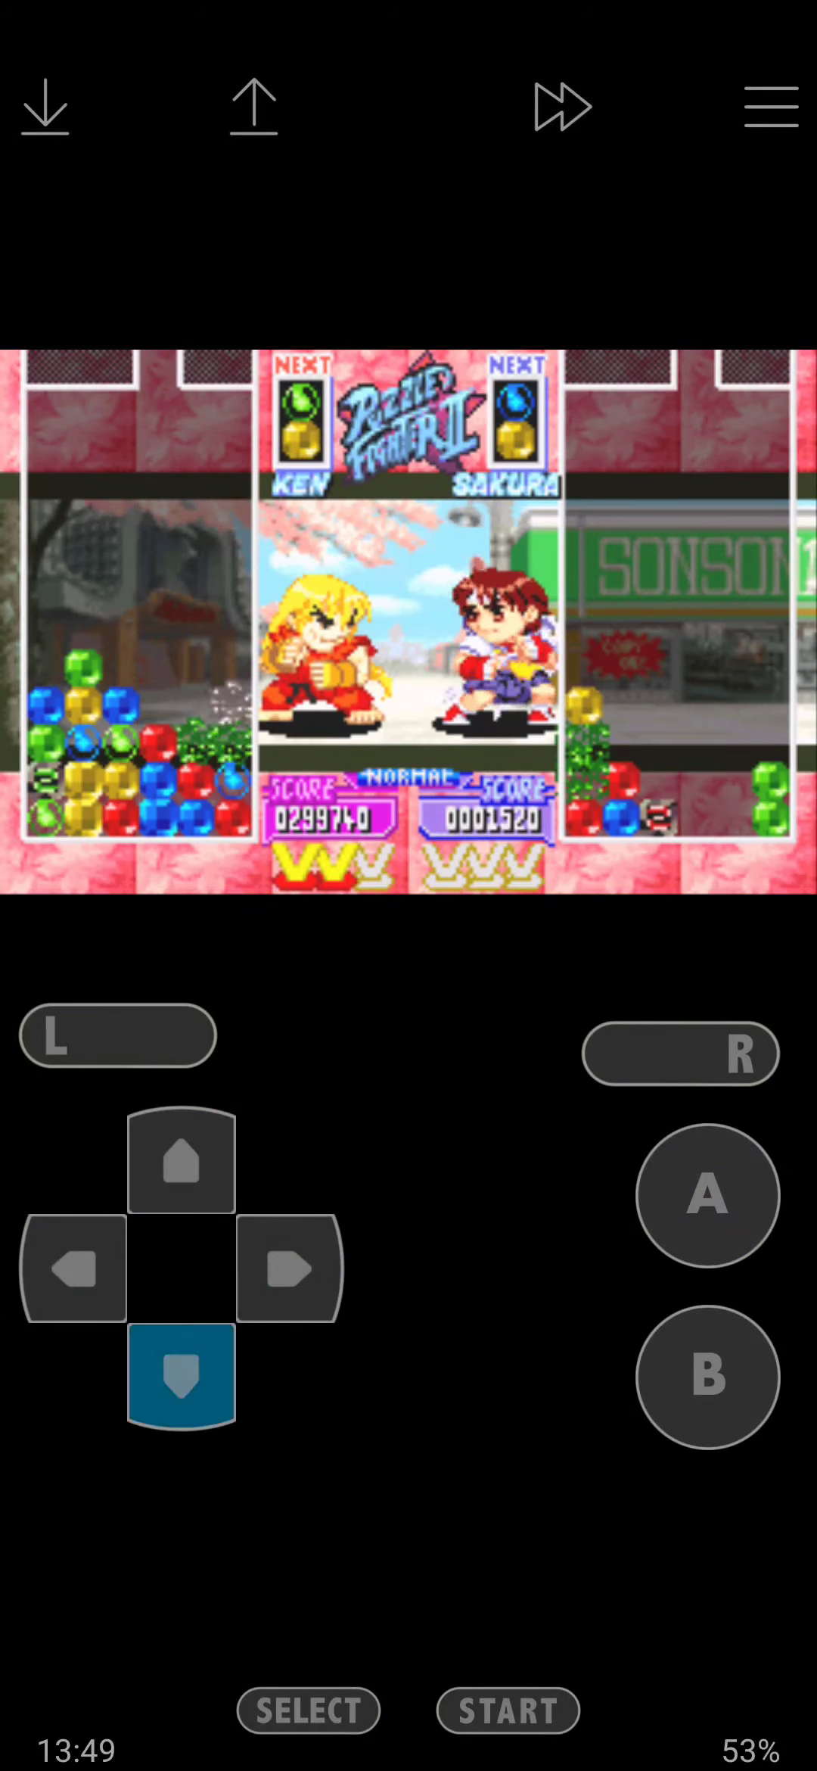
pyautogui.click(182, 1375)
pyautogui.click(75, 1268)
pyautogui.click(182, 1375)
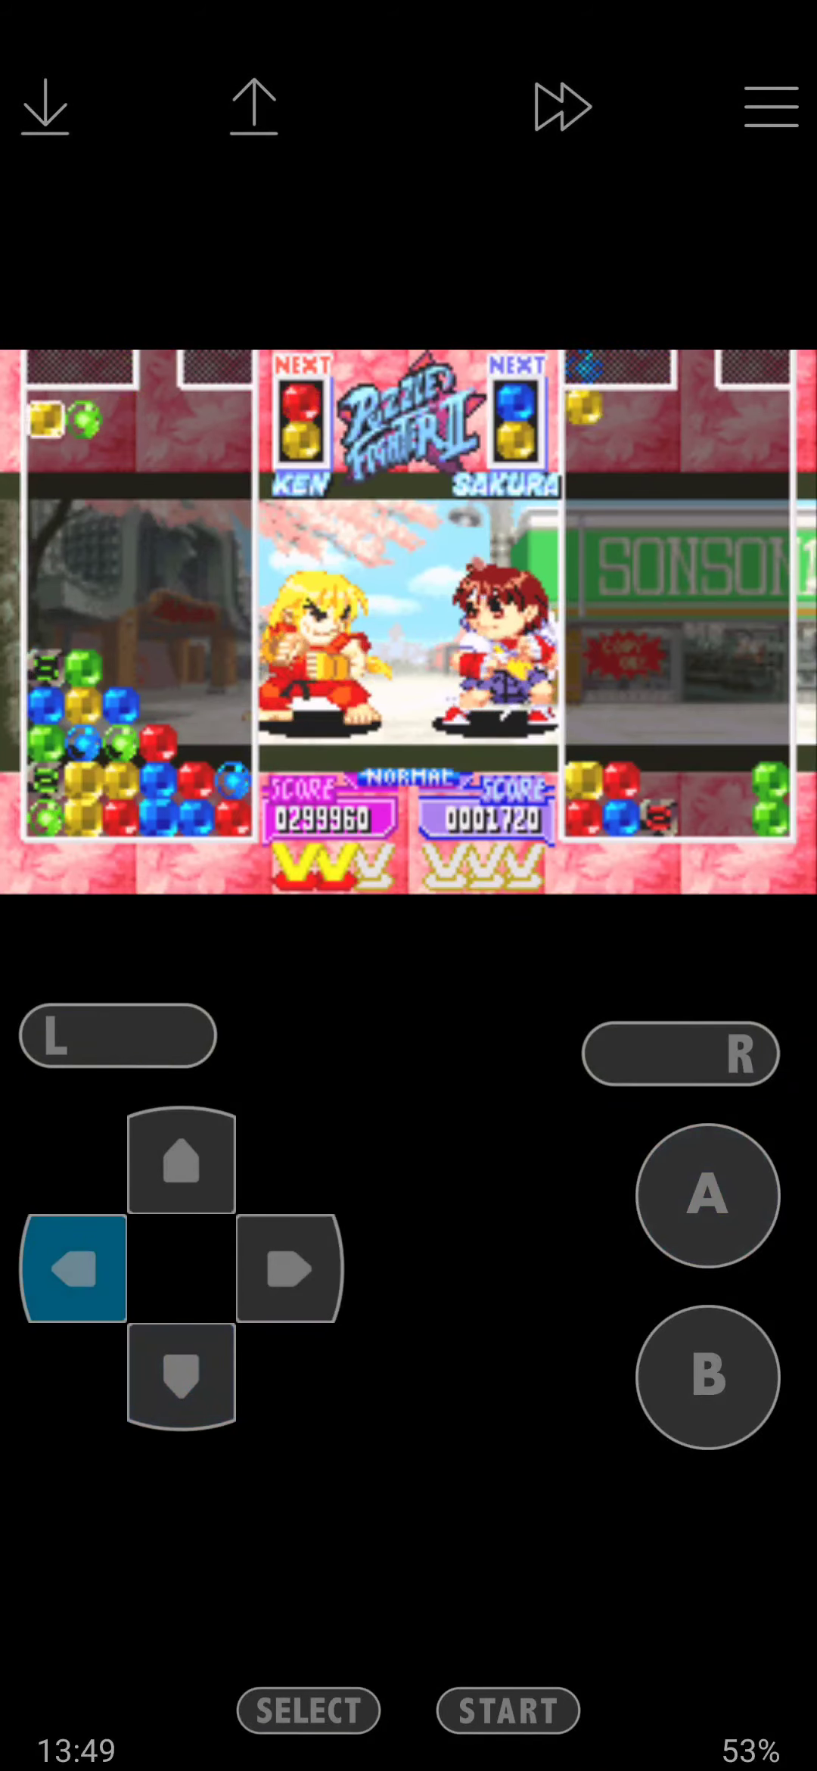
# - Rotate the falling pairs and place one in the leftmost column
pyautogui.click(290, 1268)
pyautogui.click(708, 1376)
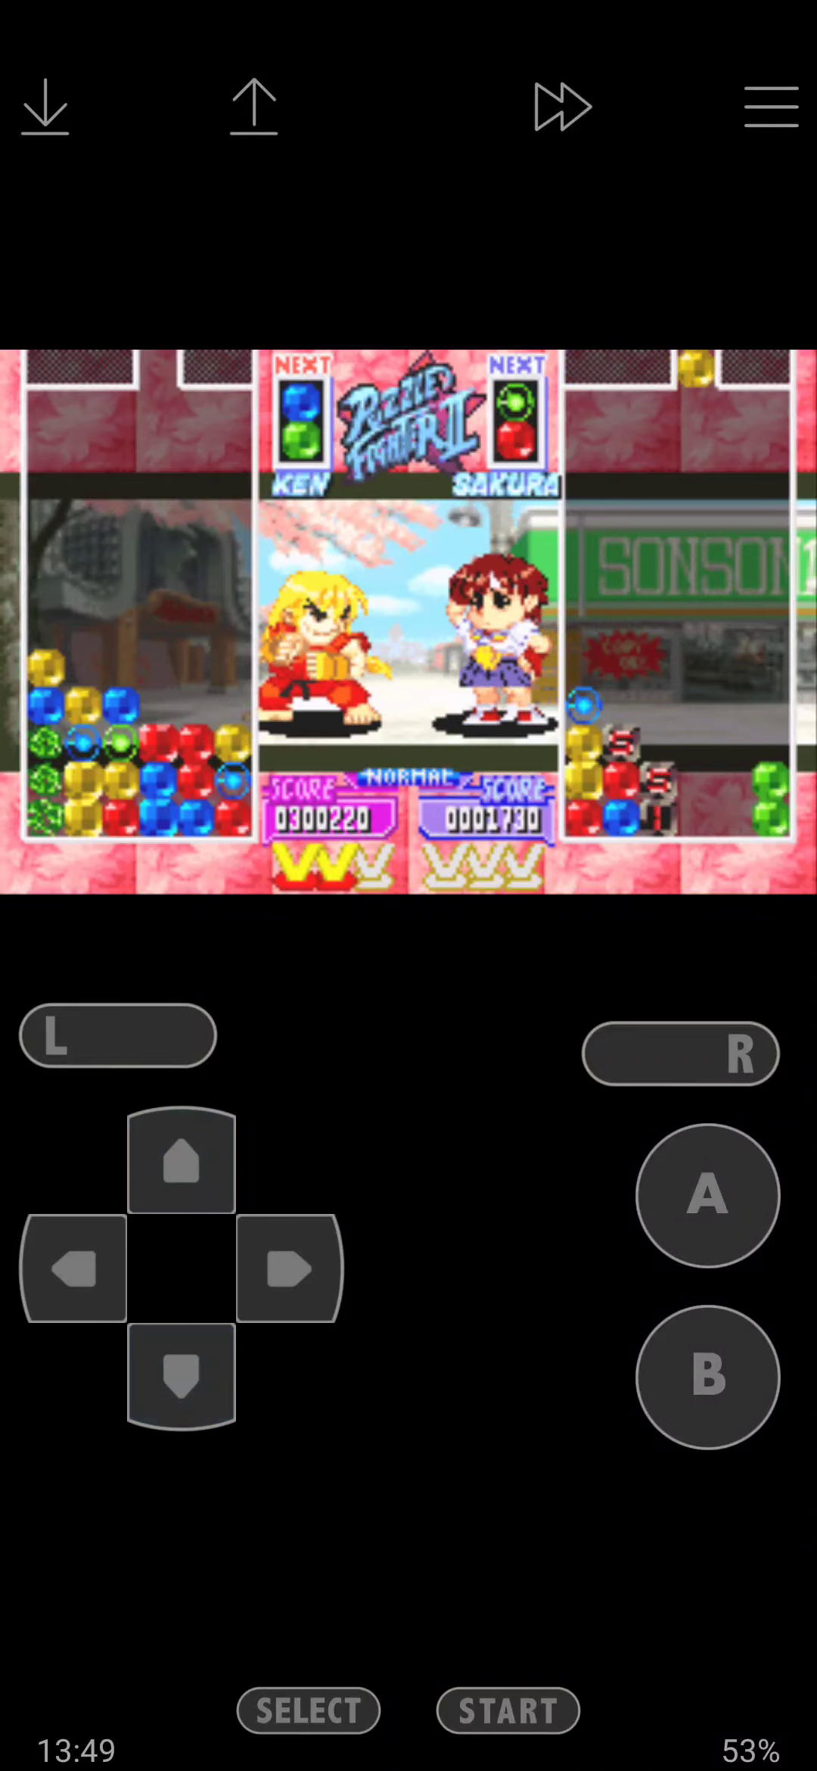
pyautogui.click(708, 1196)
pyautogui.click(708, 1196)
pyautogui.click(74, 1268)
pyautogui.click(181, 1161)
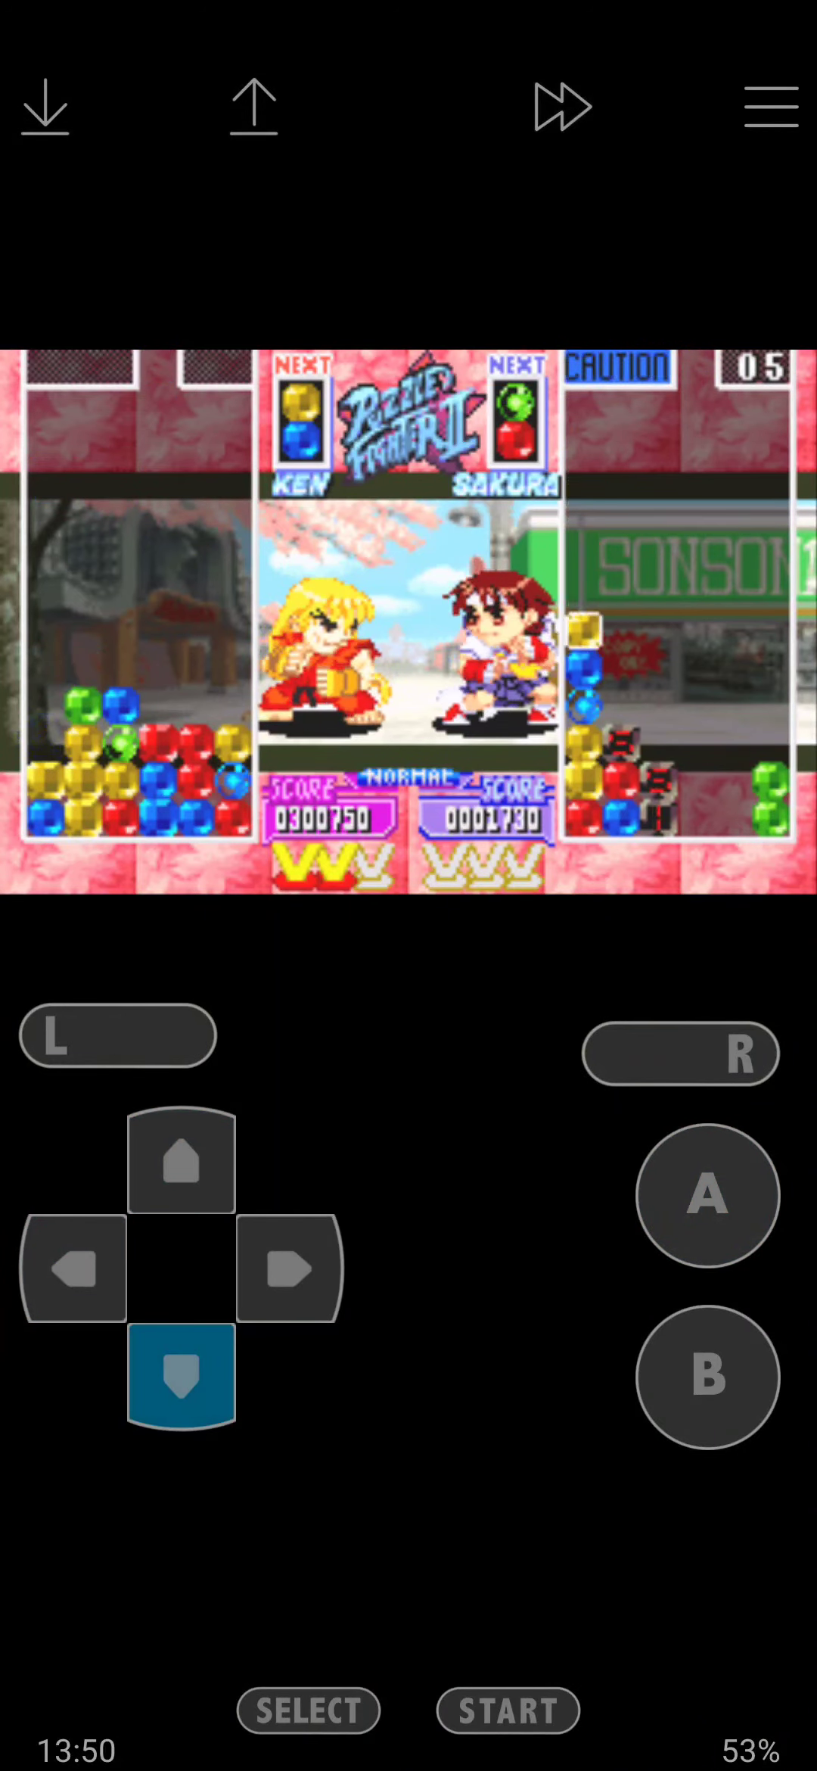
# - Drop a pair one column left, then steer the next right onto Ken's stack
pyautogui.click(73, 1268)
pyautogui.click(181, 1375)
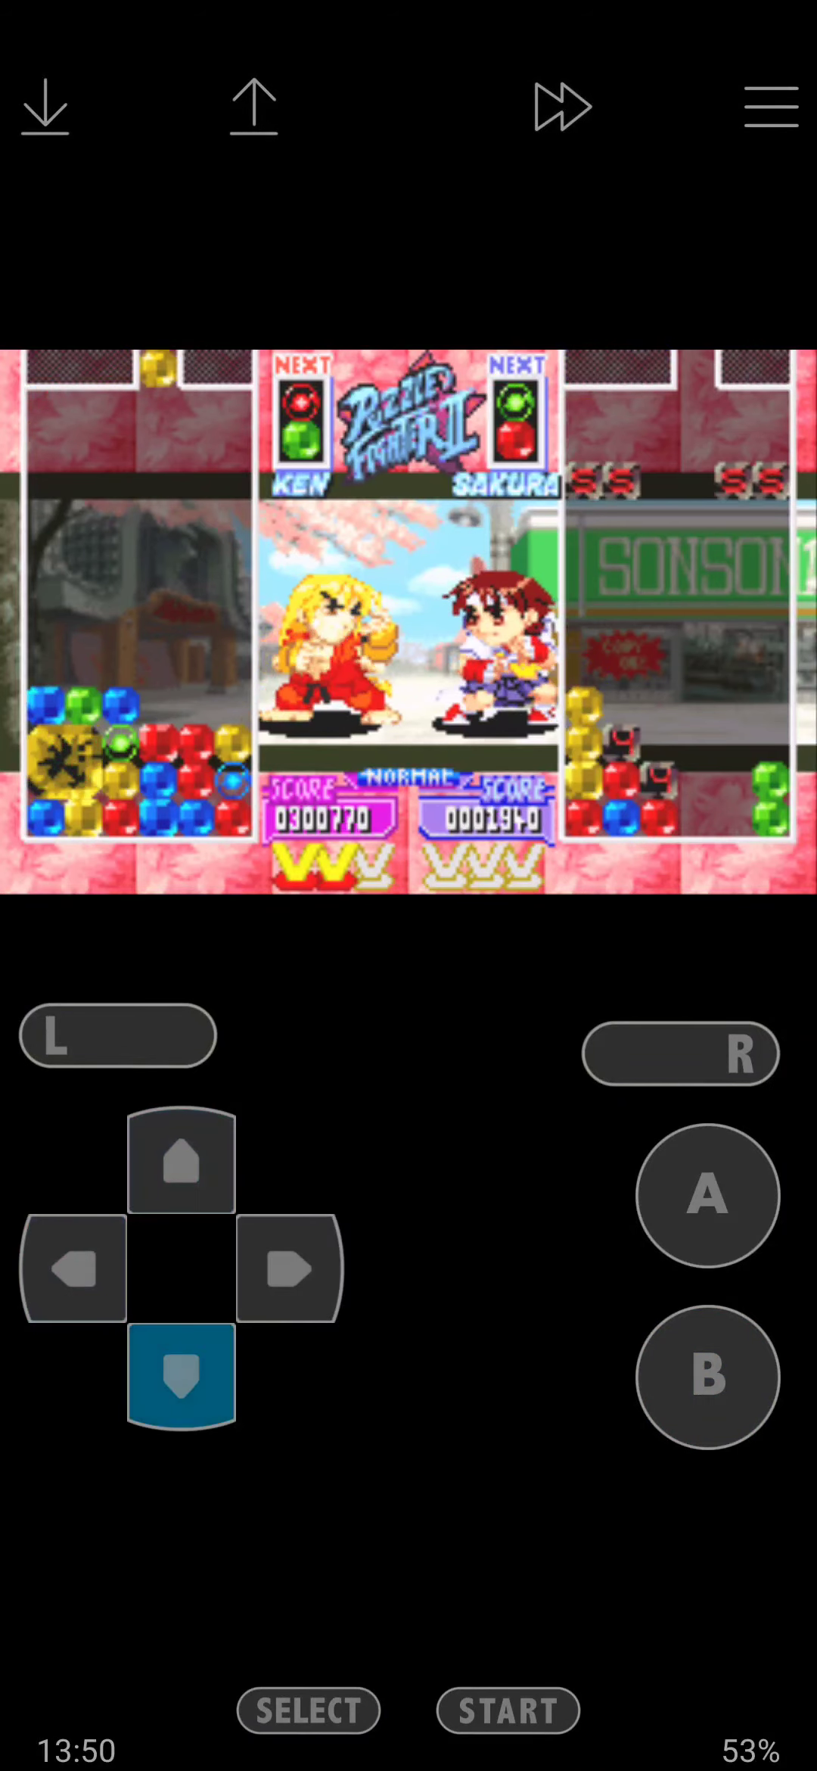
pyautogui.click(708, 1196)
pyautogui.click(290, 1268)
pyautogui.click(182, 1375)
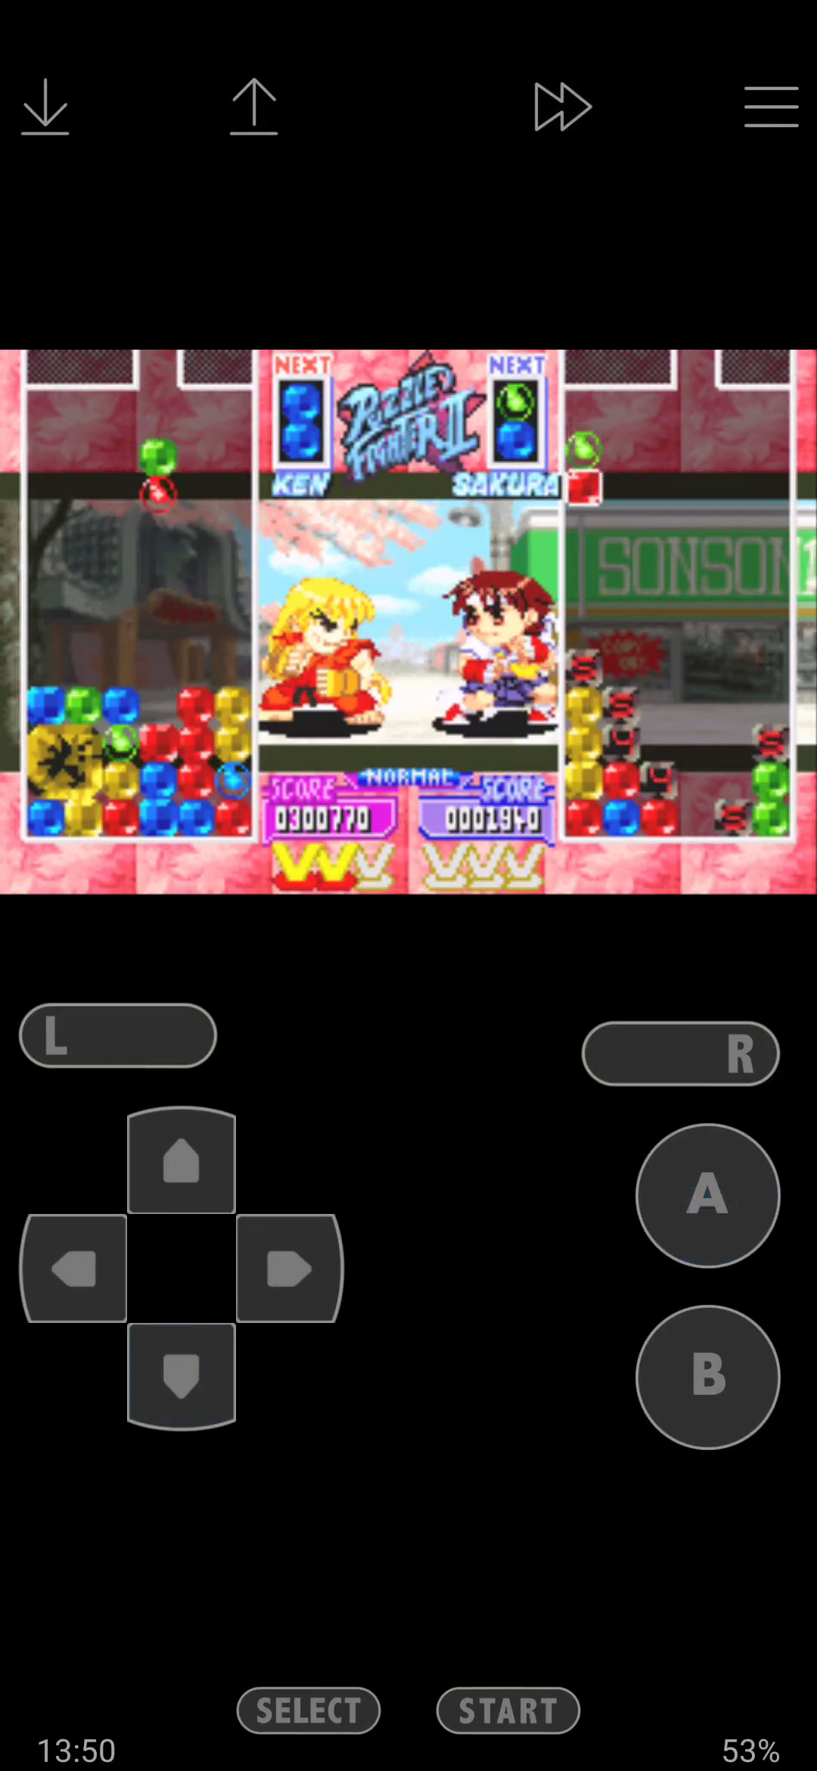
pyautogui.click(182, 1375)
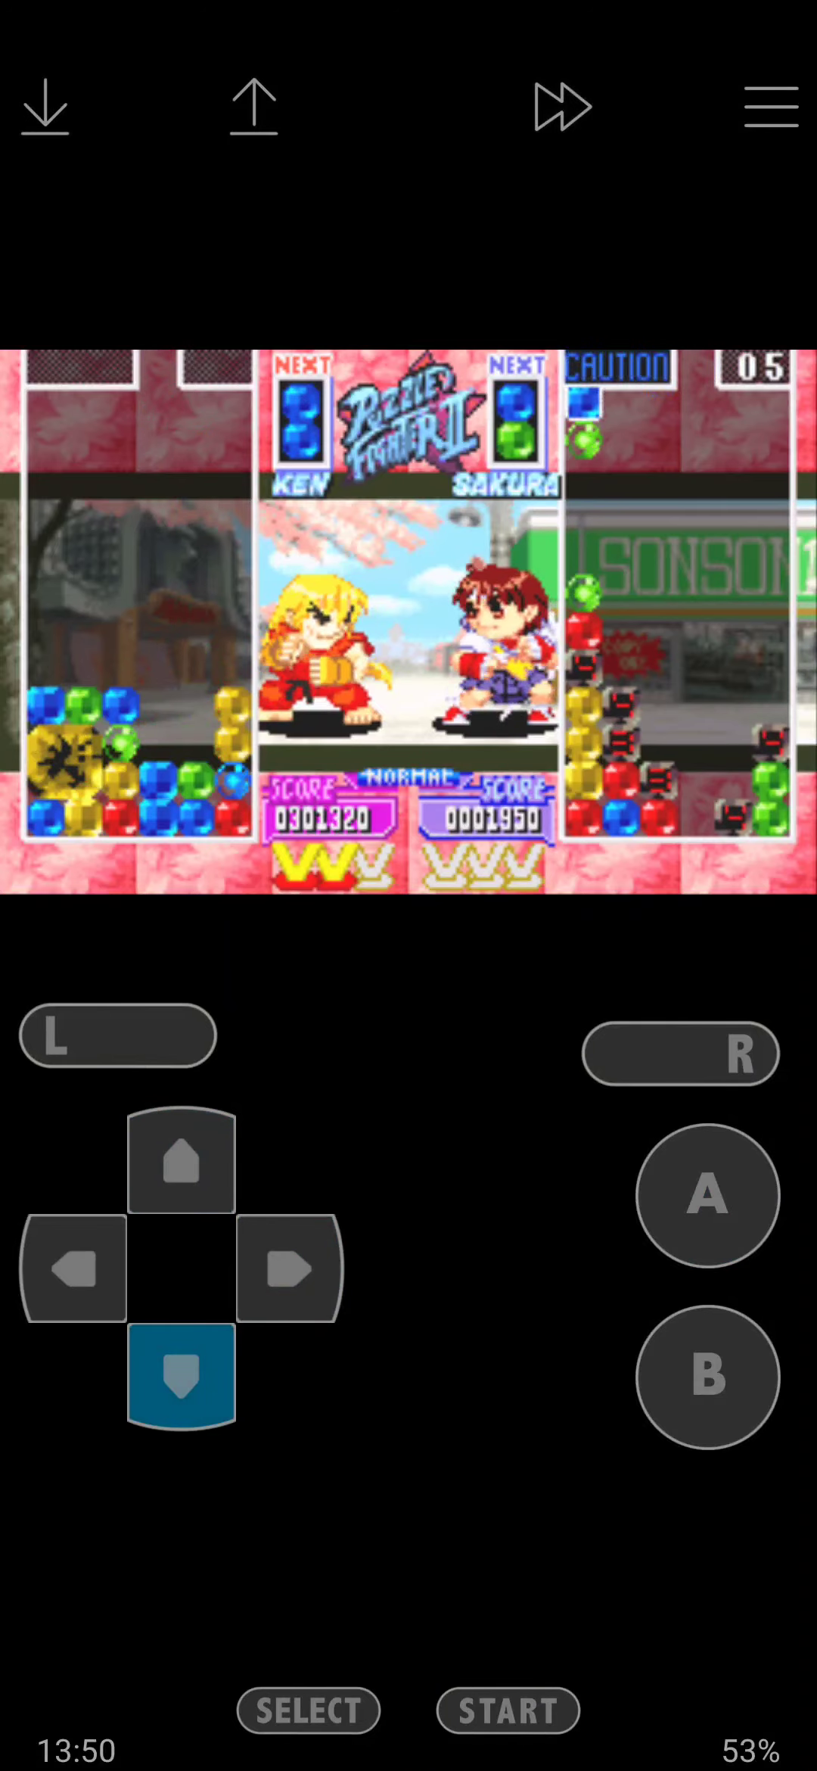
# - Steer pairs left and rotate the final pair to trigger Ken's big gem break
pyautogui.click(182, 1160)
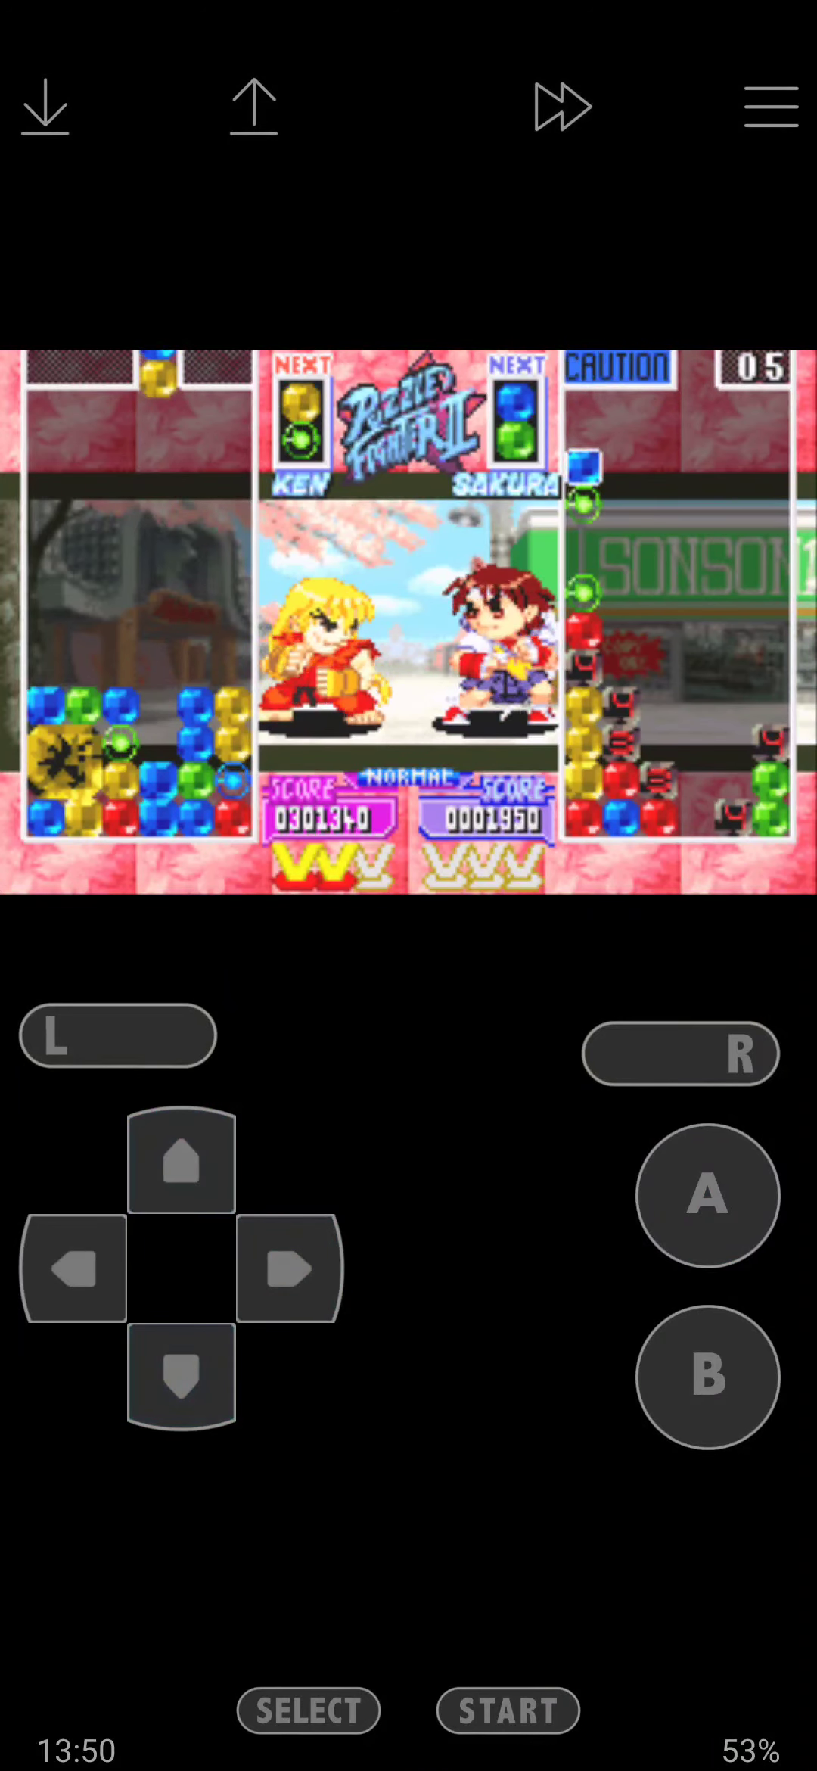
pyautogui.click(73, 1270)
pyautogui.click(73, 1270)
pyautogui.click(181, 1160)
pyautogui.click(182, 1375)
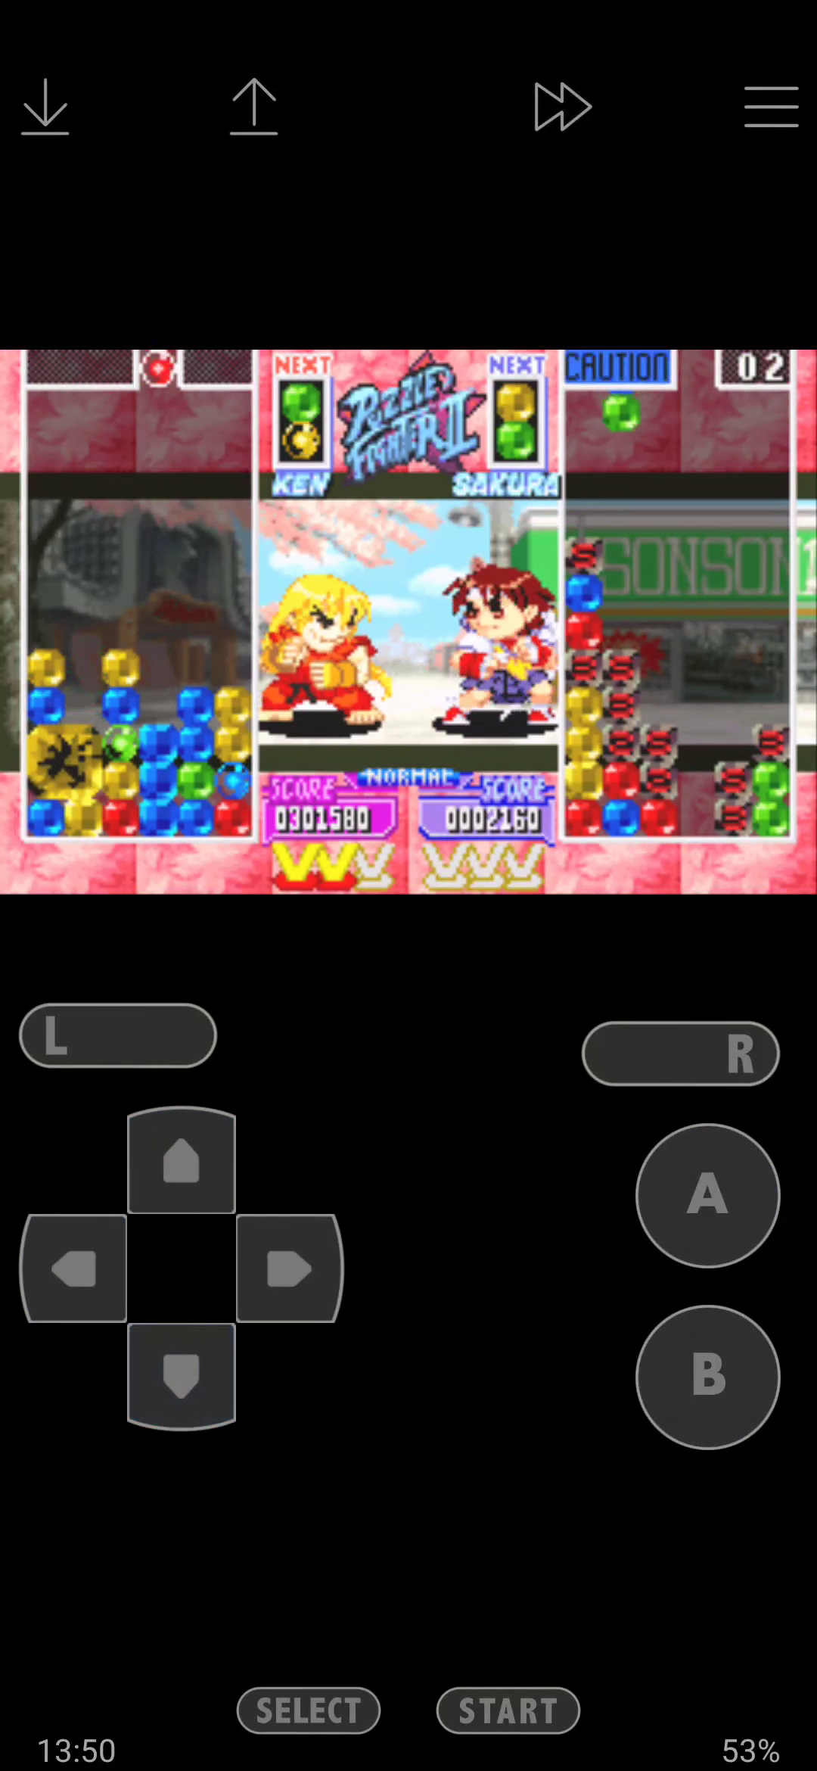
pyautogui.click(182, 1160)
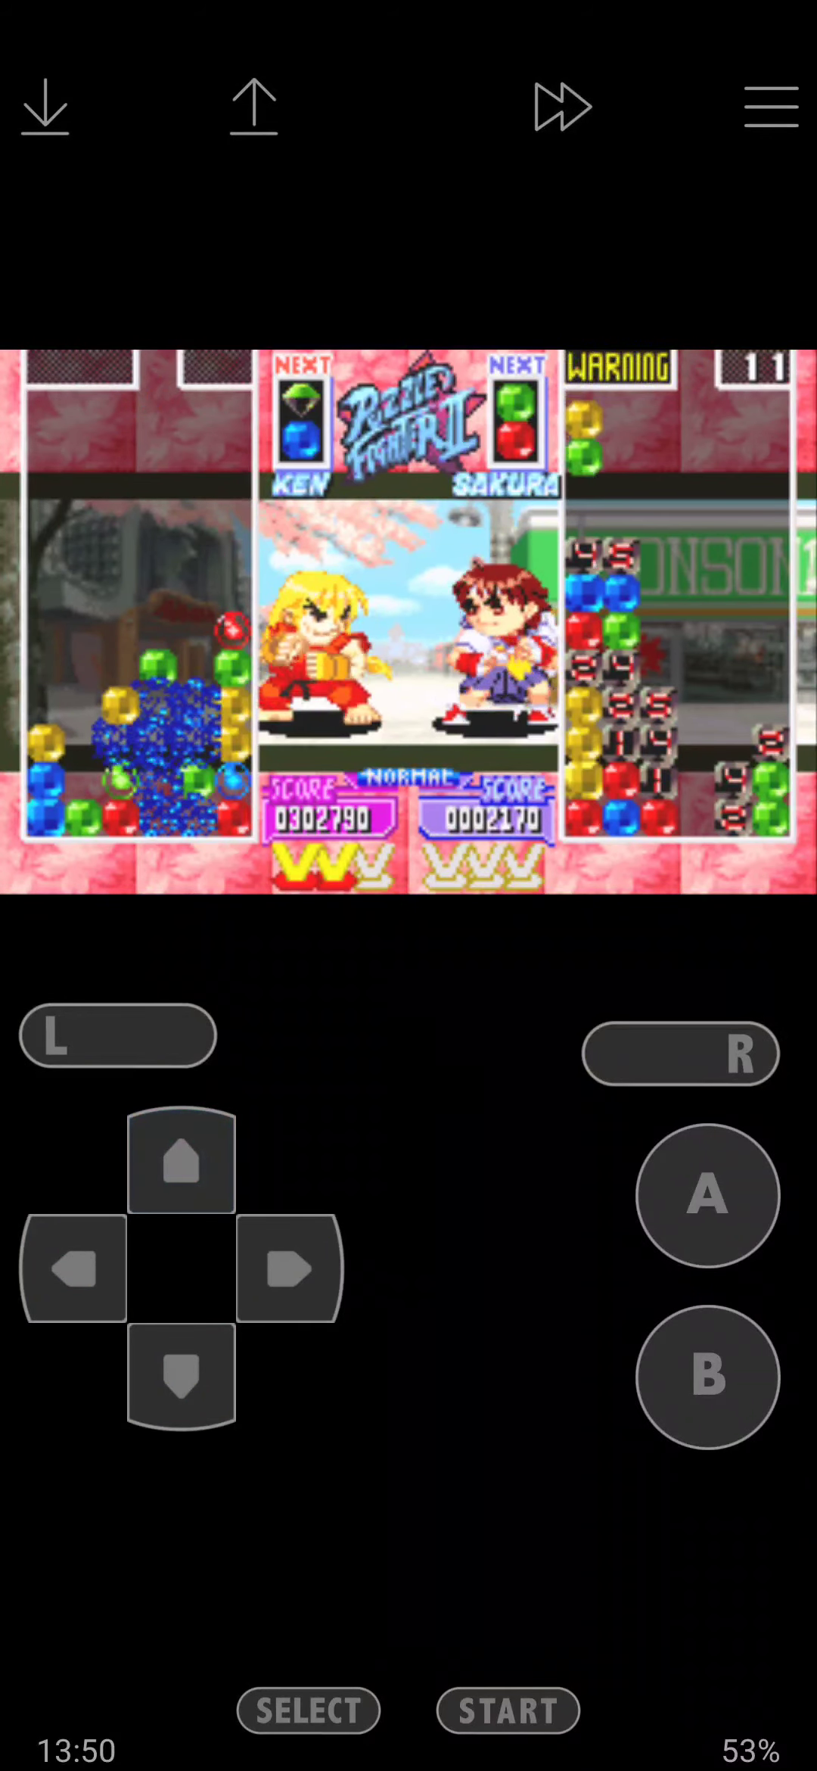
pyautogui.click(709, 1196)
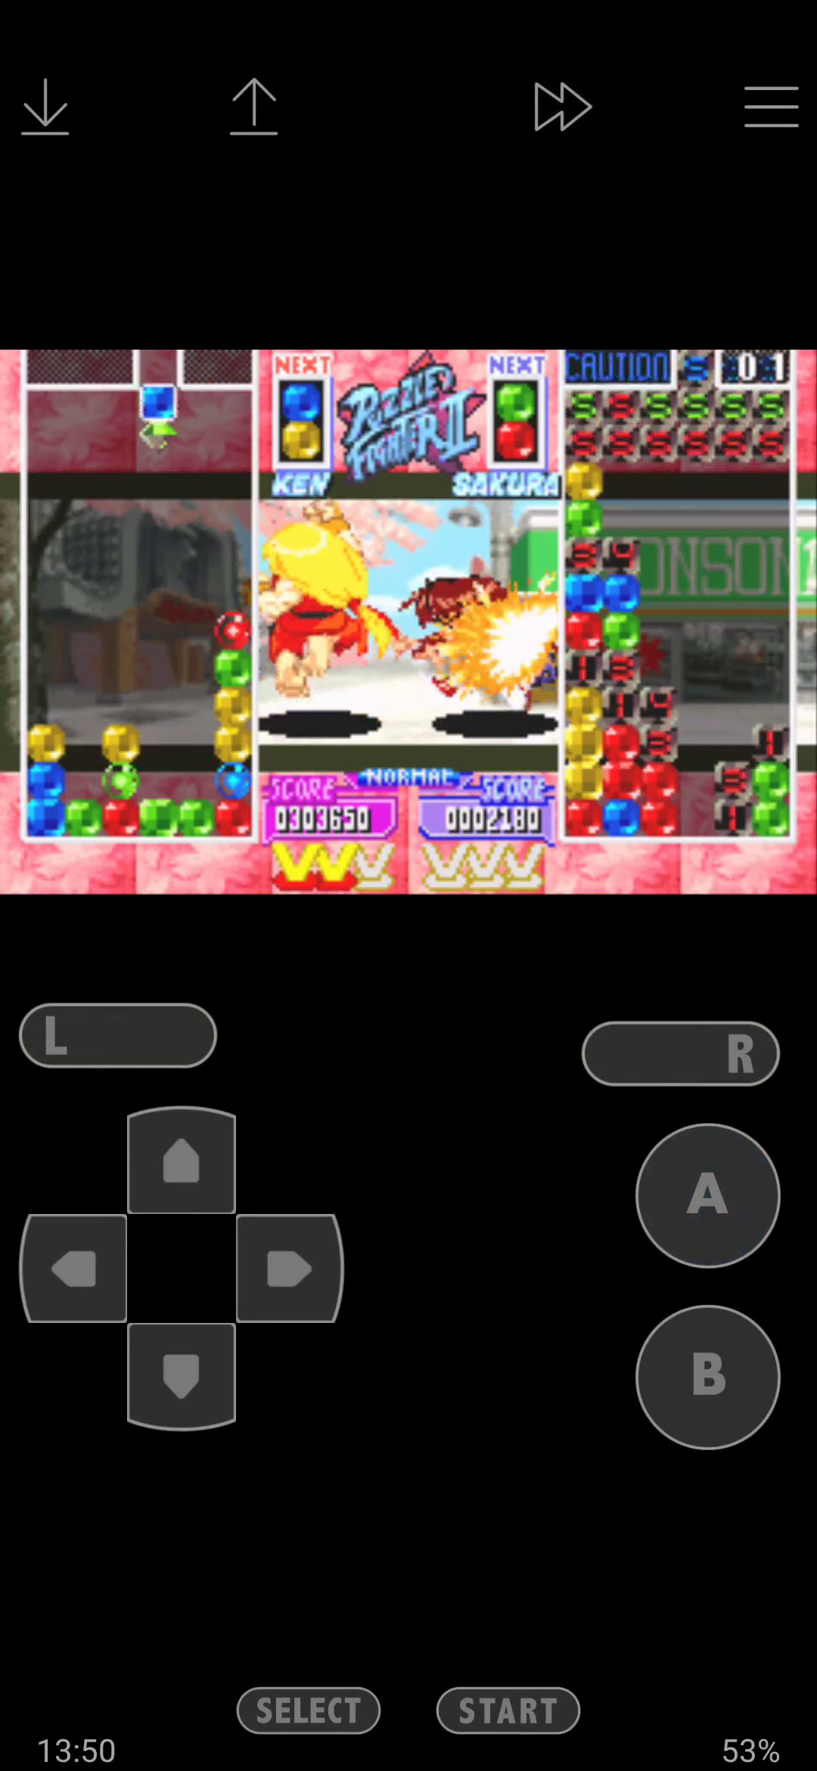
# - Drop the next gem pairs onto Ken's stack, rotating and shifting them left
pyautogui.click(182, 1160)
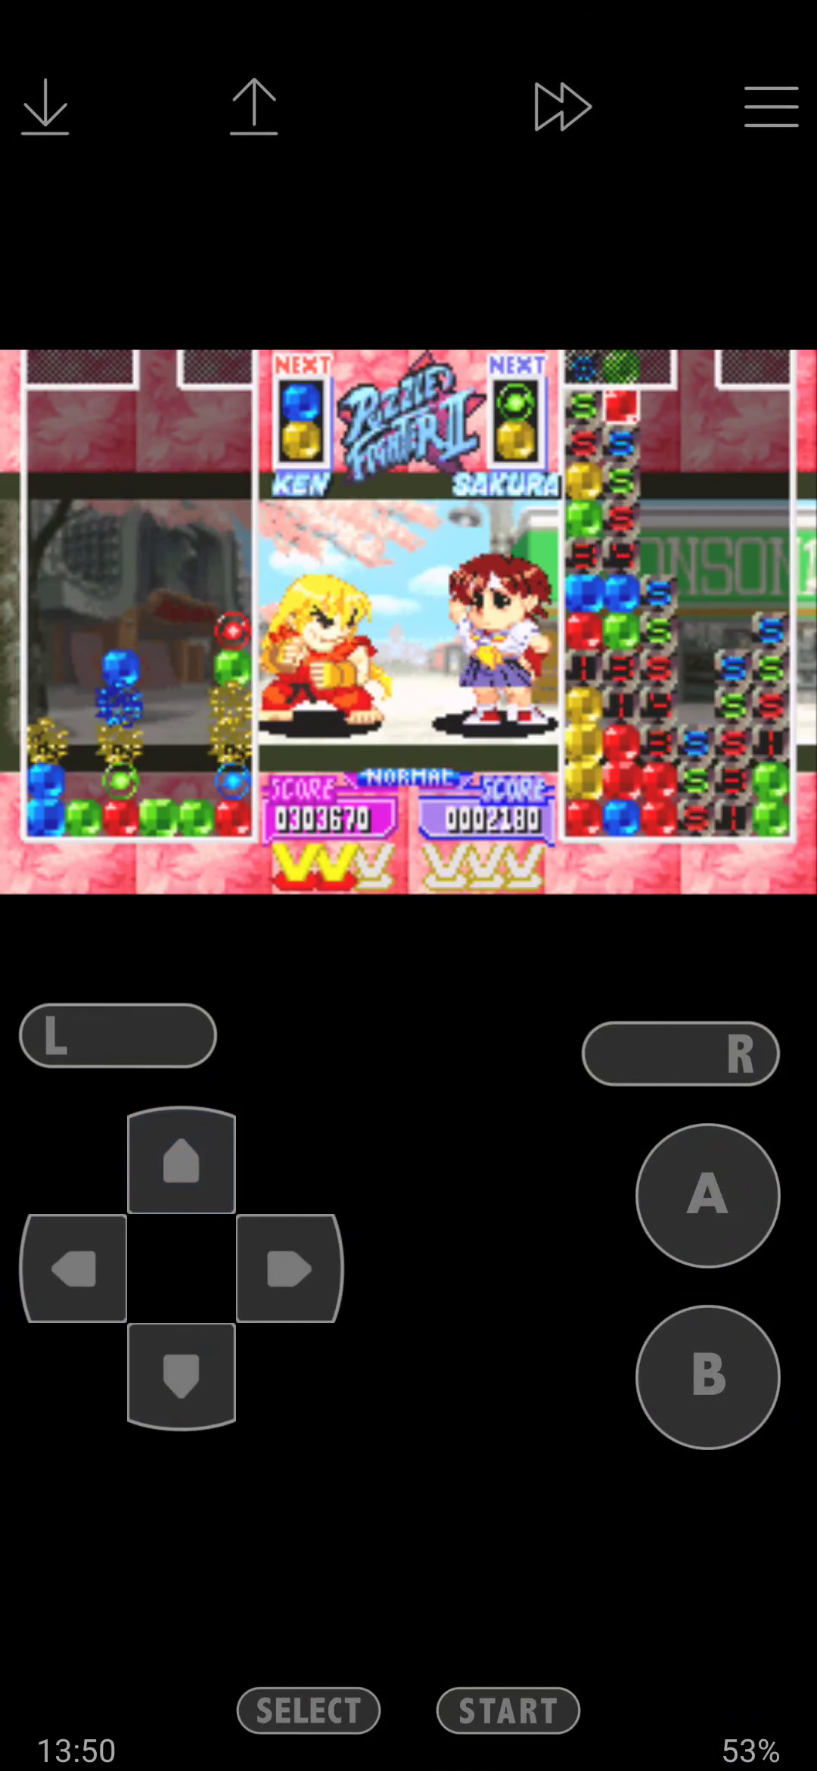
pyautogui.click(709, 1196)
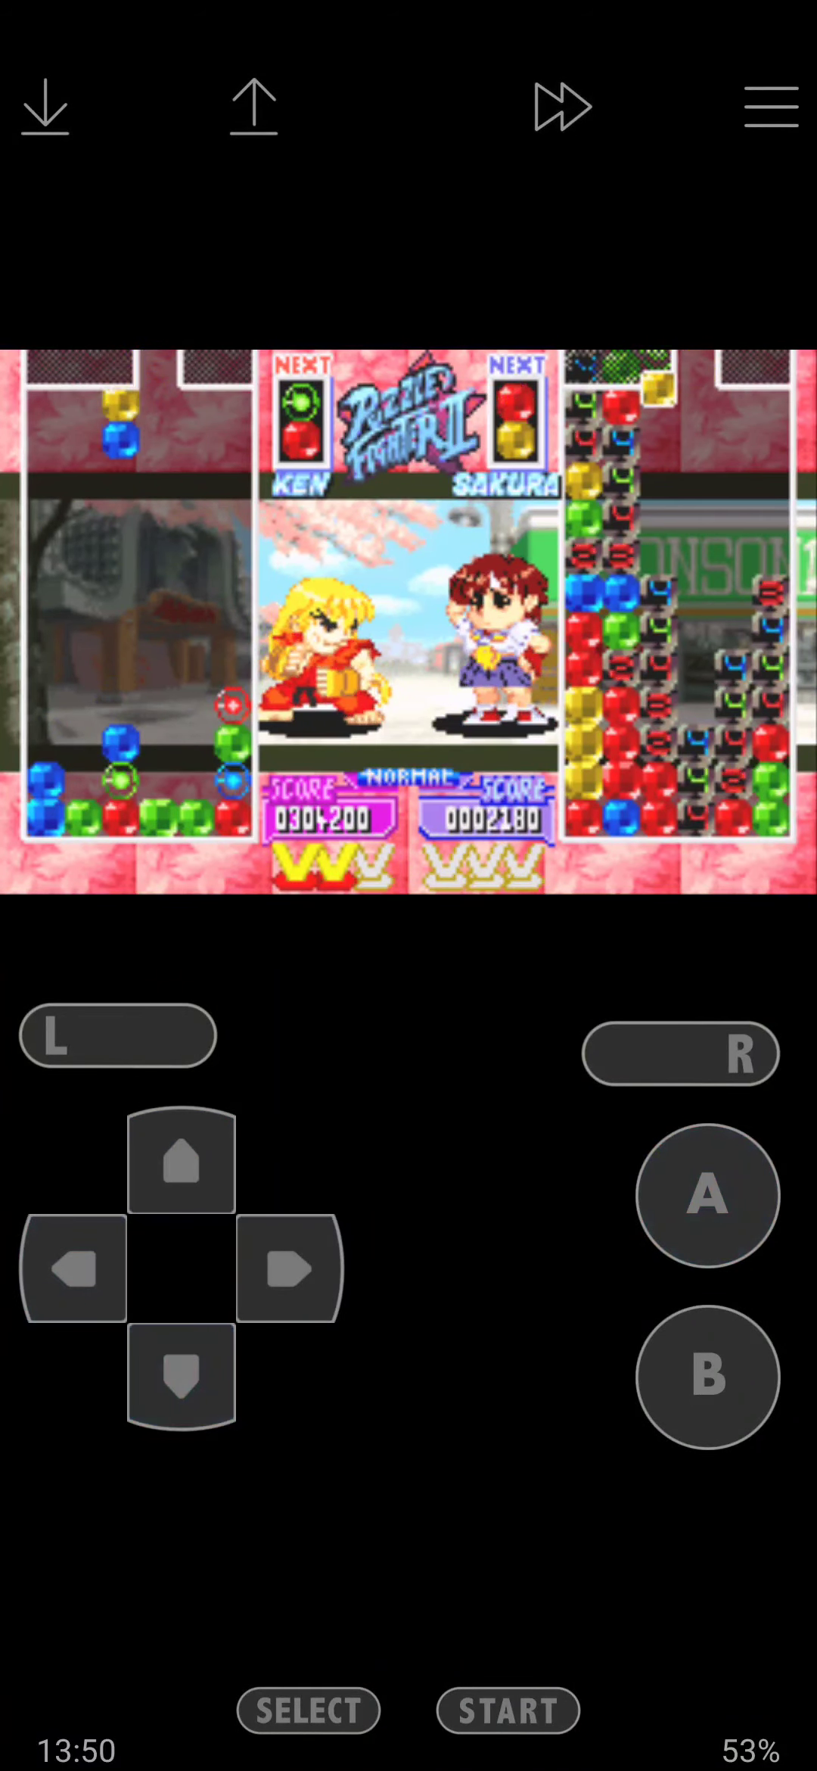
pyautogui.click(73, 1269)
pyautogui.click(182, 1159)
pyautogui.click(710, 1196)
pyautogui.click(182, 1159)
pyautogui.click(182, 1376)
# - Rotate more pairs, steer them left and fast-drop them to clear gems
pyautogui.click(73, 1268)
pyautogui.click(182, 1160)
pyautogui.click(182, 1376)
pyautogui.click(709, 1195)
pyautogui.click(74, 1269)
pyautogui.click(182, 1159)
pyautogui.click(182, 1377)
# - Rotate pairs, shift them right and fast-drop them to break more gems
pyautogui.click(709, 1376)
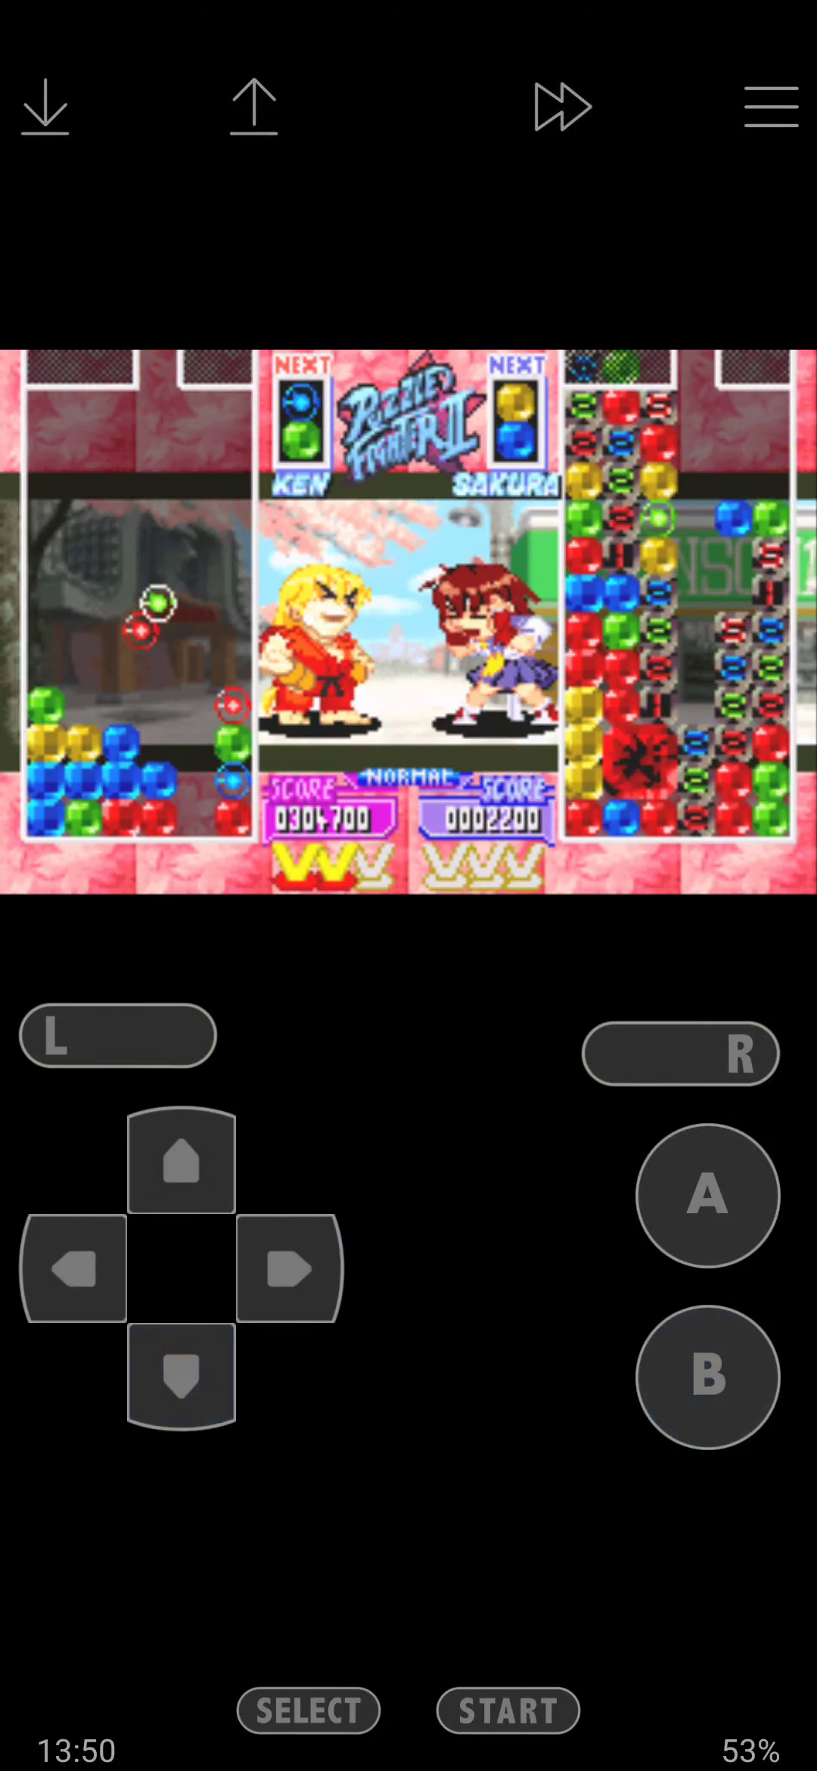
pyautogui.click(182, 1159)
pyautogui.click(182, 1377)
pyautogui.click(709, 1195)
pyautogui.click(290, 1269)
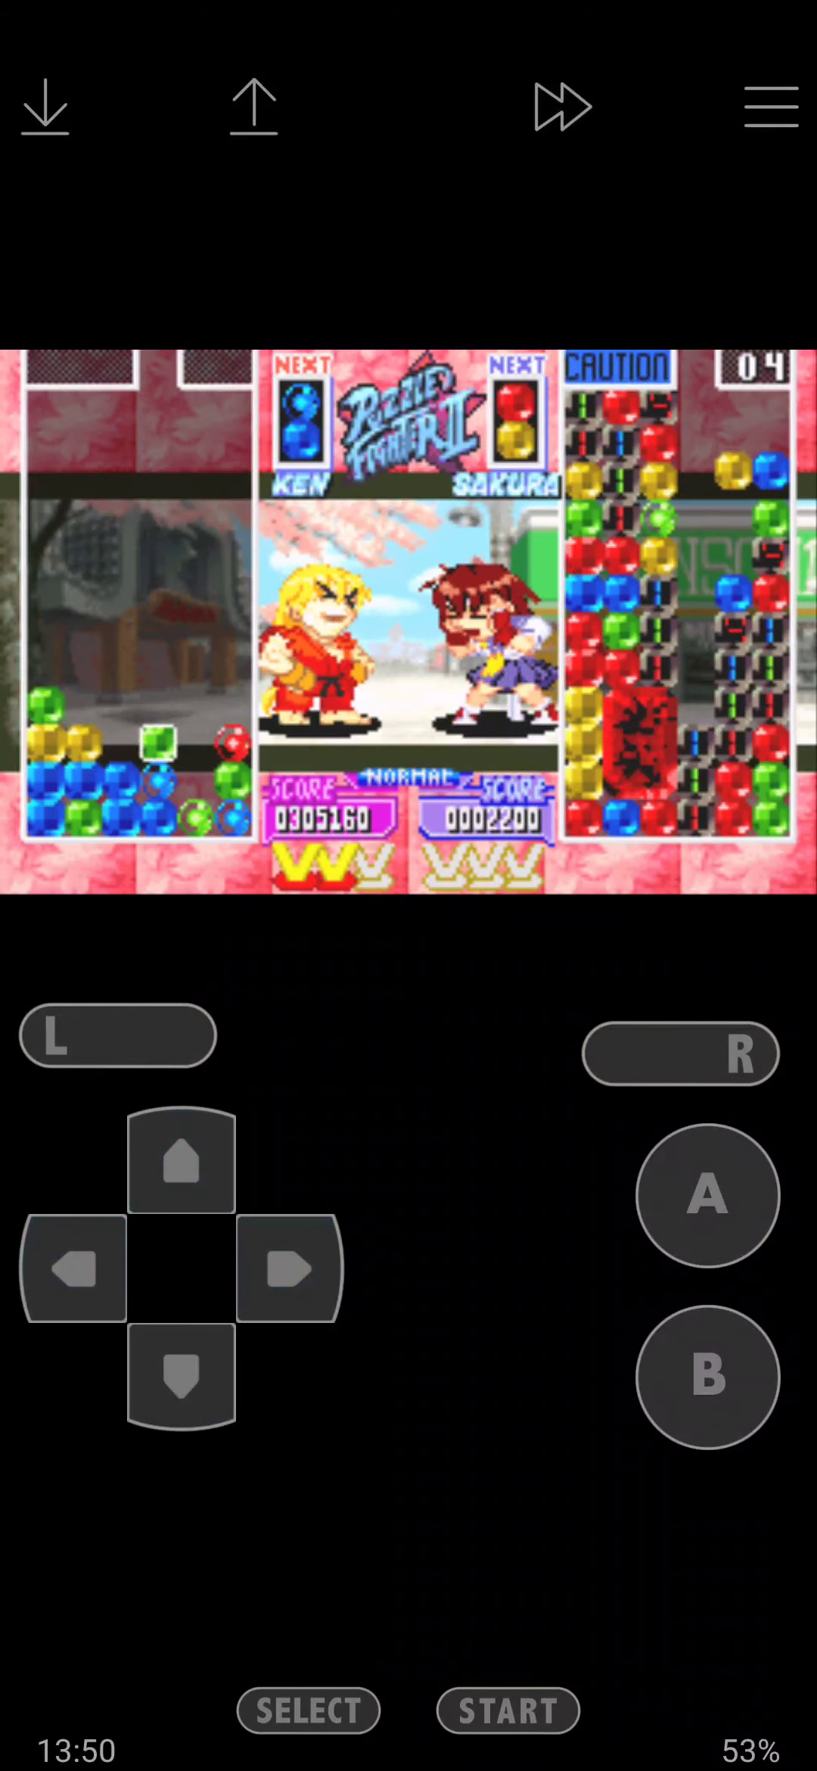
pyautogui.click(182, 1377)
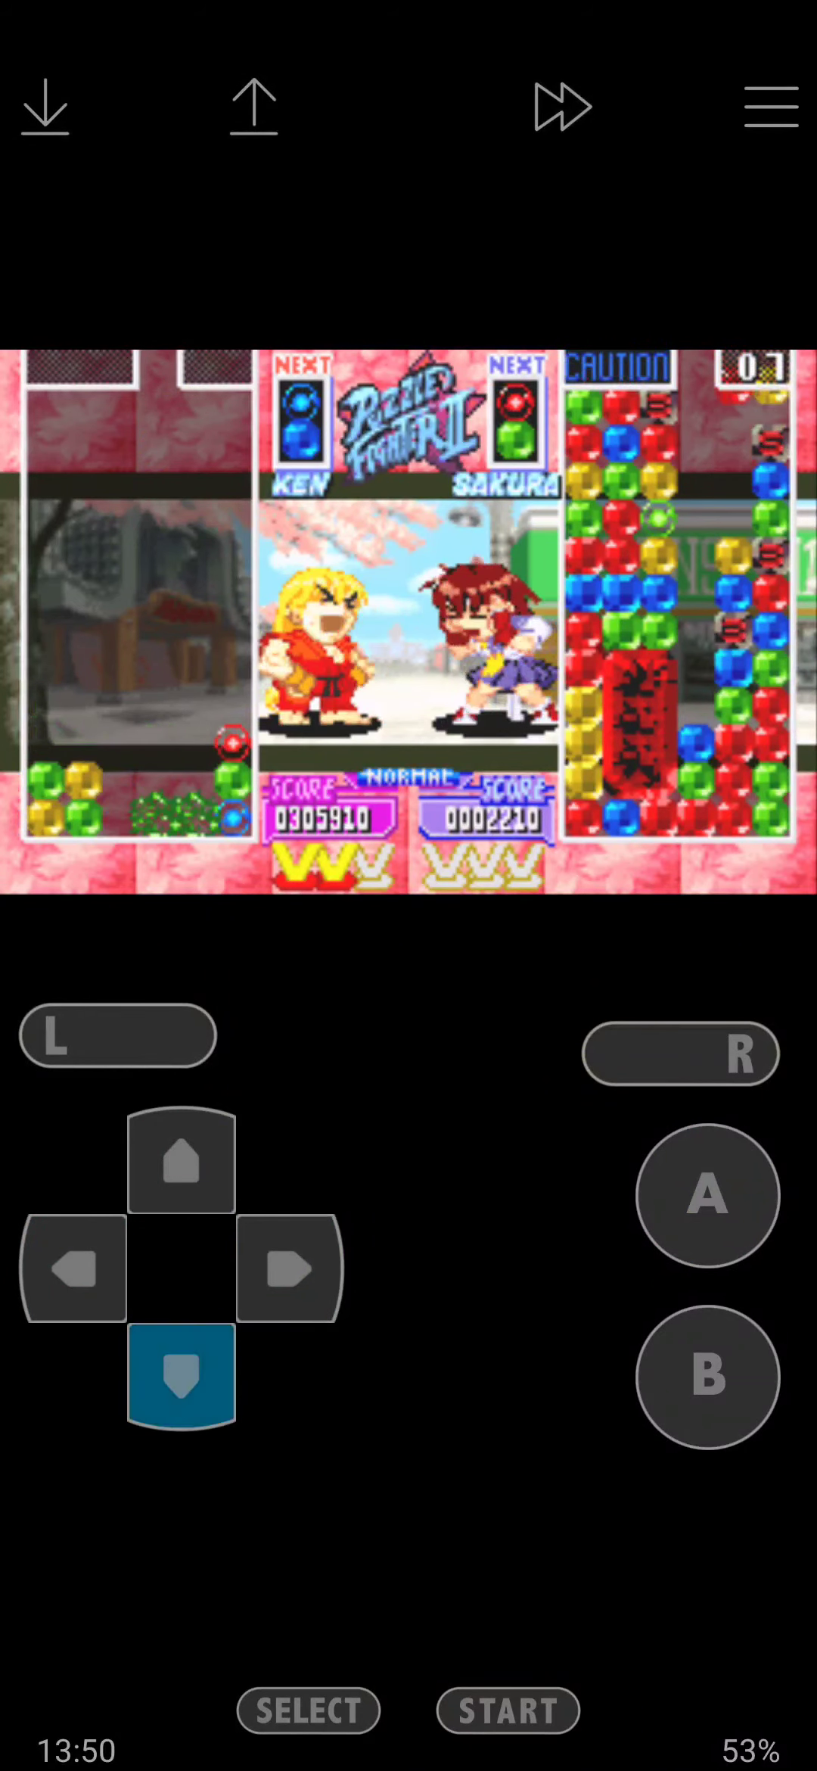
# - Place further pairs toward the left and right columns of Ken's board
pyautogui.click(181, 1377)
pyautogui.click(73, 1268)
pyautogui.click(289, 1268)
pyautogui.click(182, 1161)
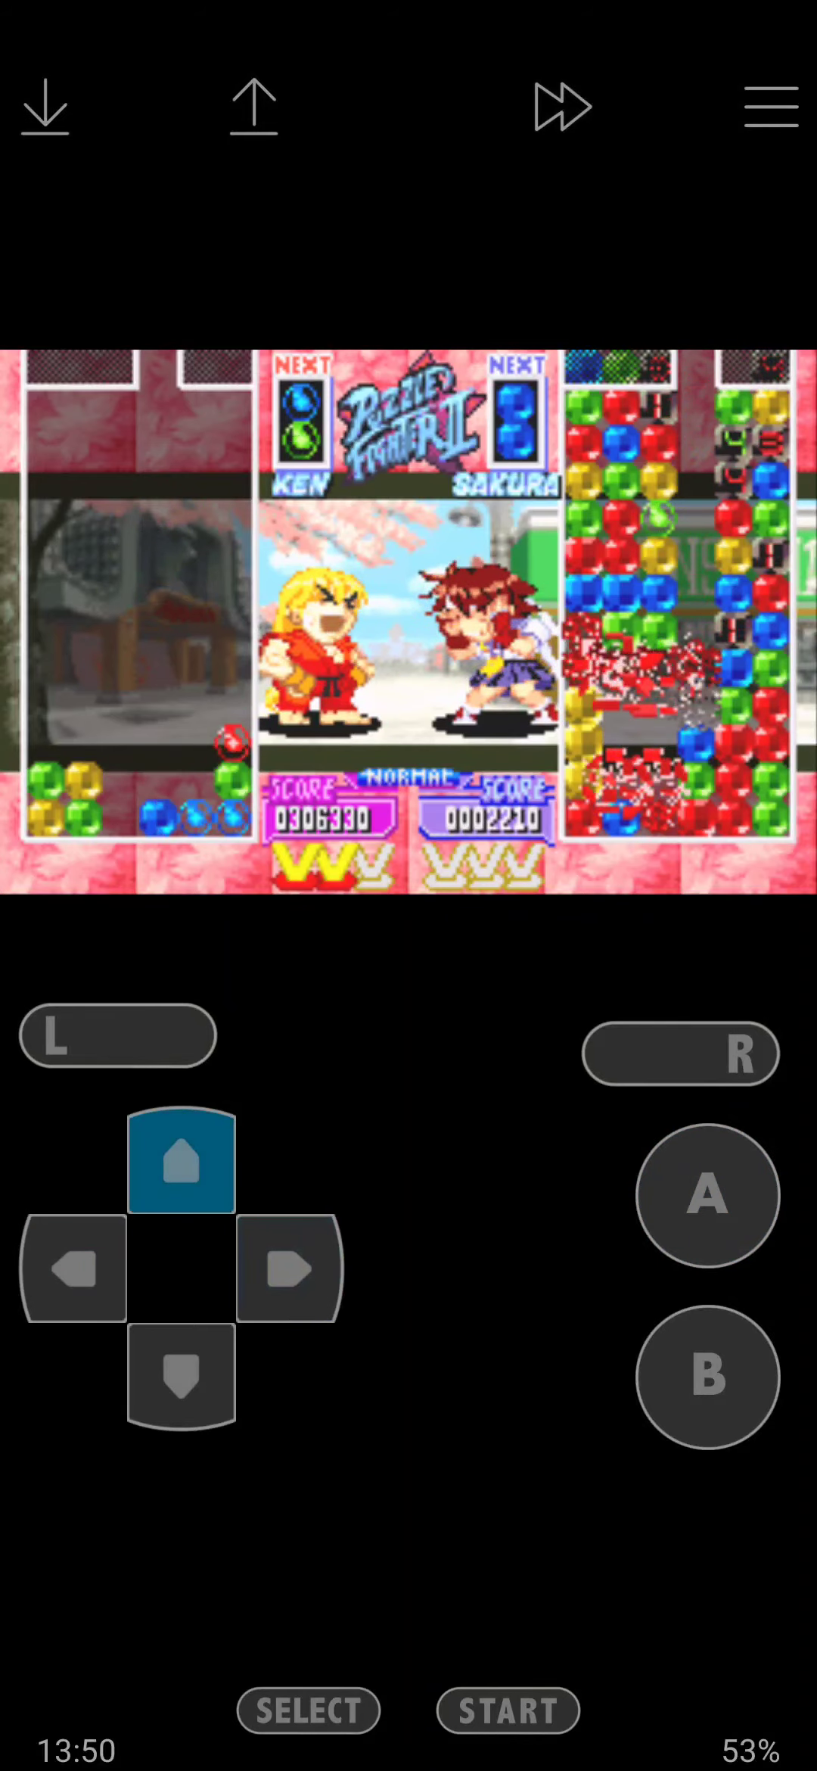
pyautogui.click(182, 1376)
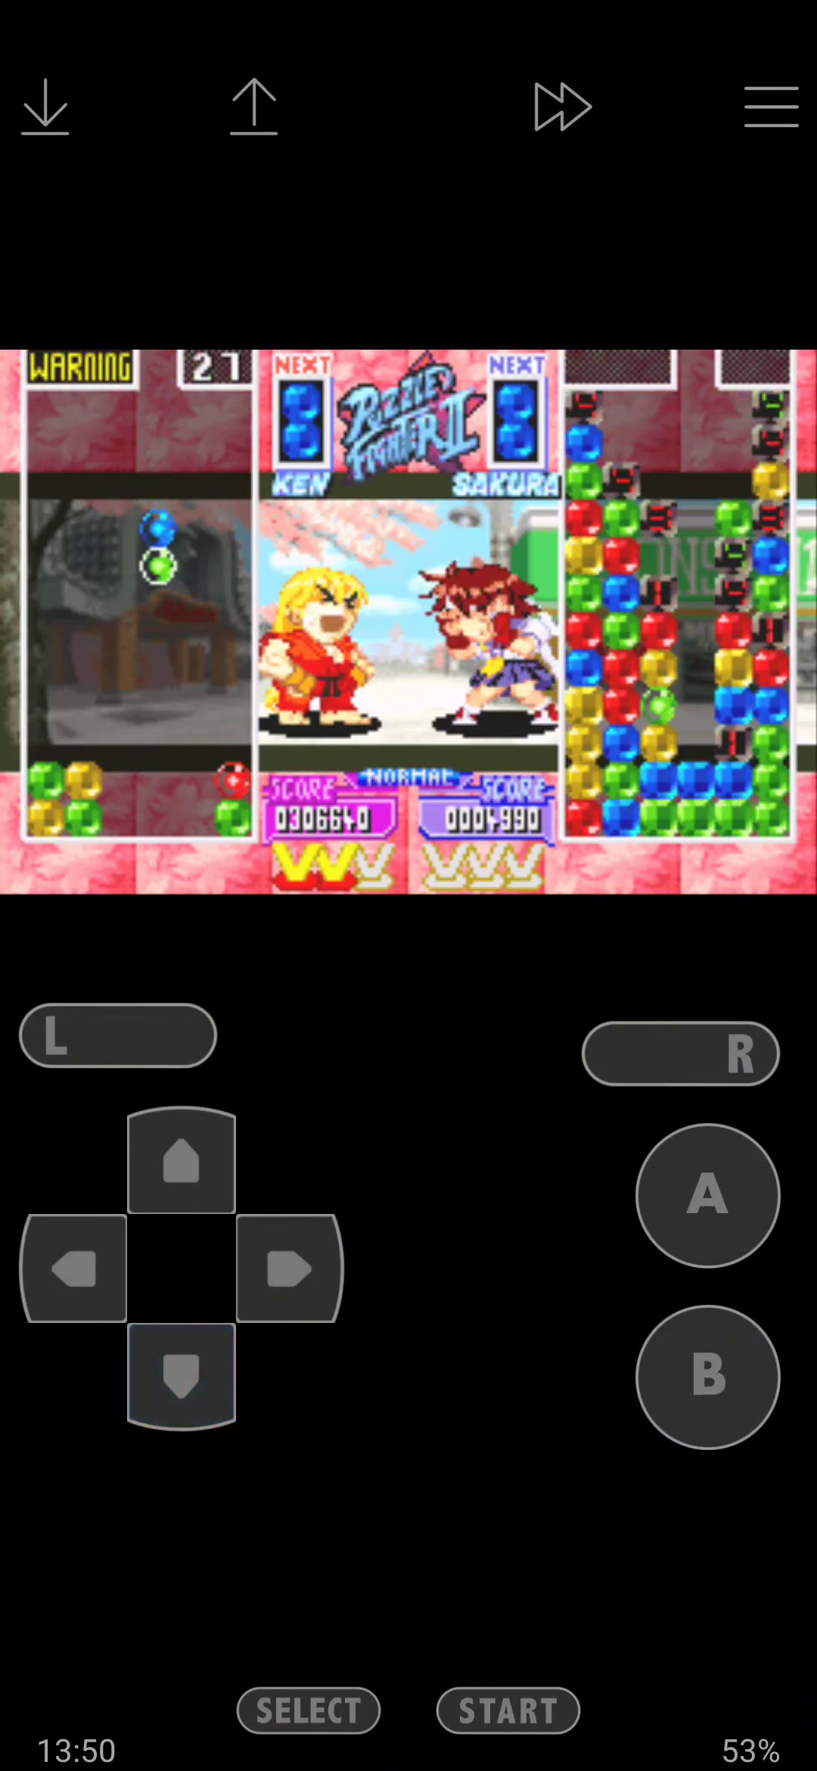
# - Keep dropping pairs as Sakura's counter gems fall, with Ken's score at 0306880
pyautogui.click(73, 1268)
pyautogui.click(182, 1160)
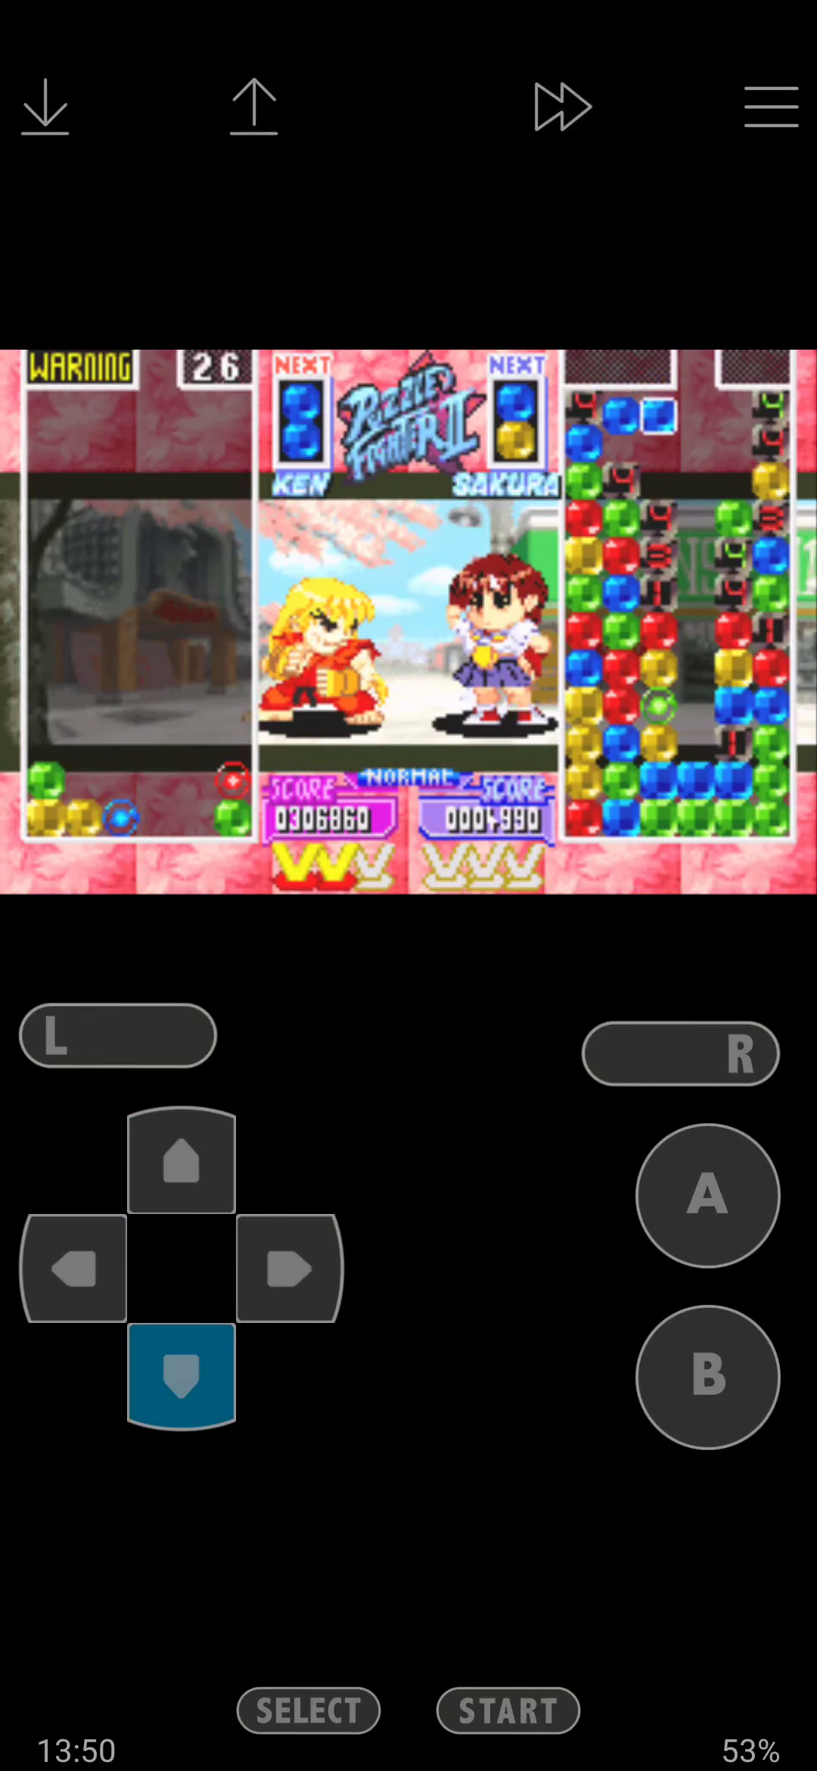
pyautogui.click(181, 1376)
pyautogui.click(707, 1196)
pyautogui.click(74, 1268)
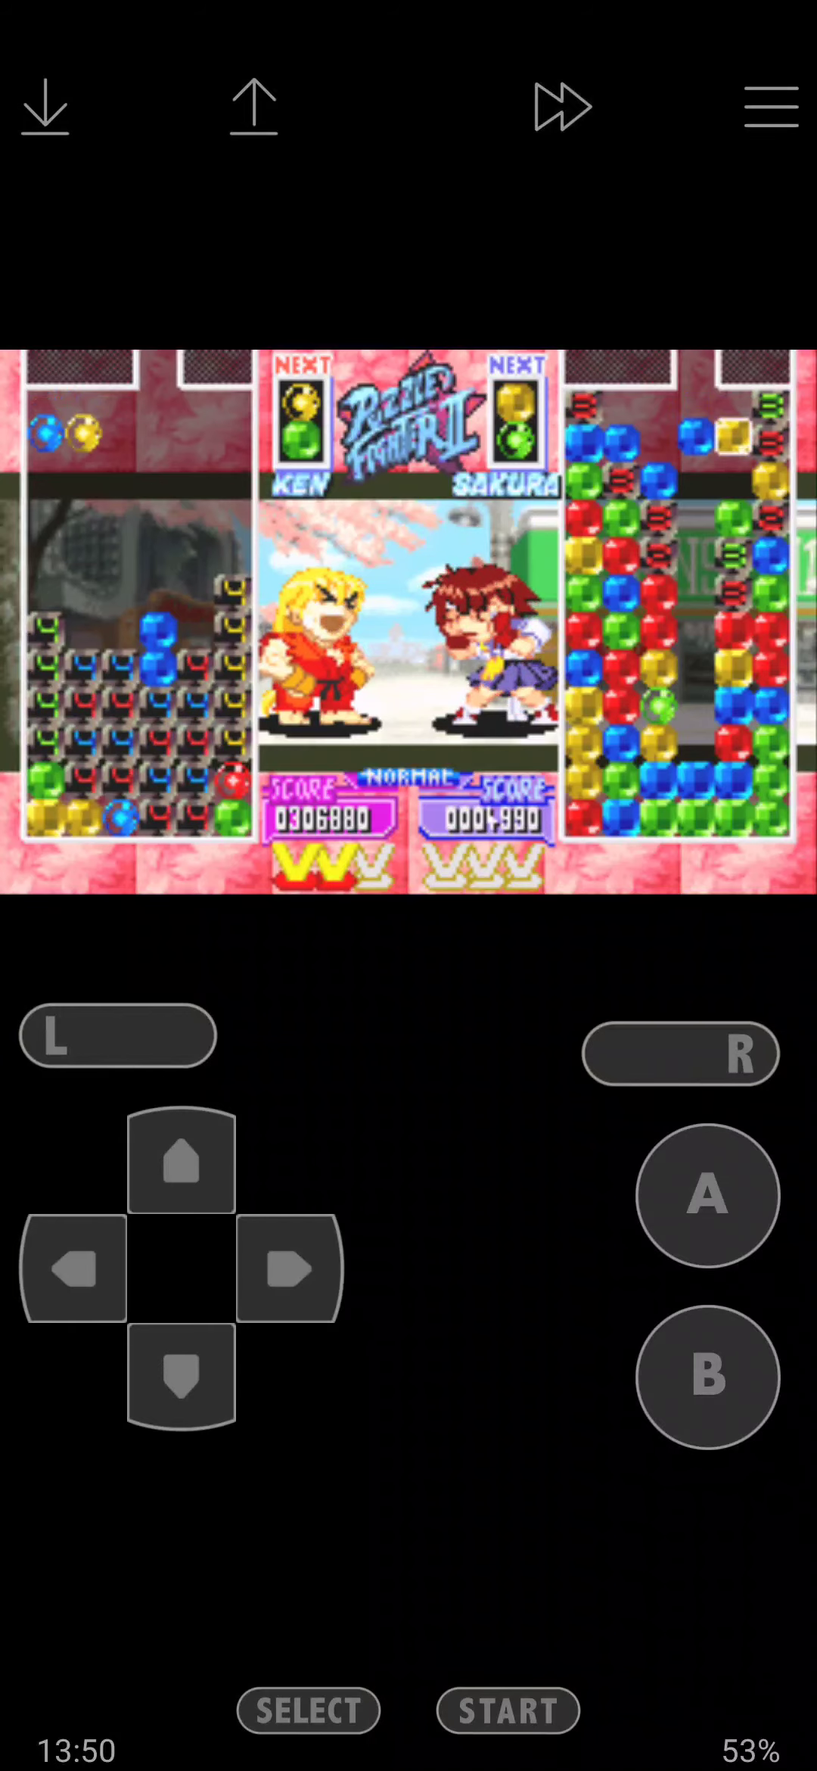
# - Rotate pairs onto Ken's counter gems, shifting one right and the next left
pyautogui.click(182, 1160)
pyautogui.click(290, 1268)
pyautogui.click(707, 1195)
pyautogui.click(708, 1375)
pyautogui.click(181, 1161)
pyautogui.click(74, 1269)
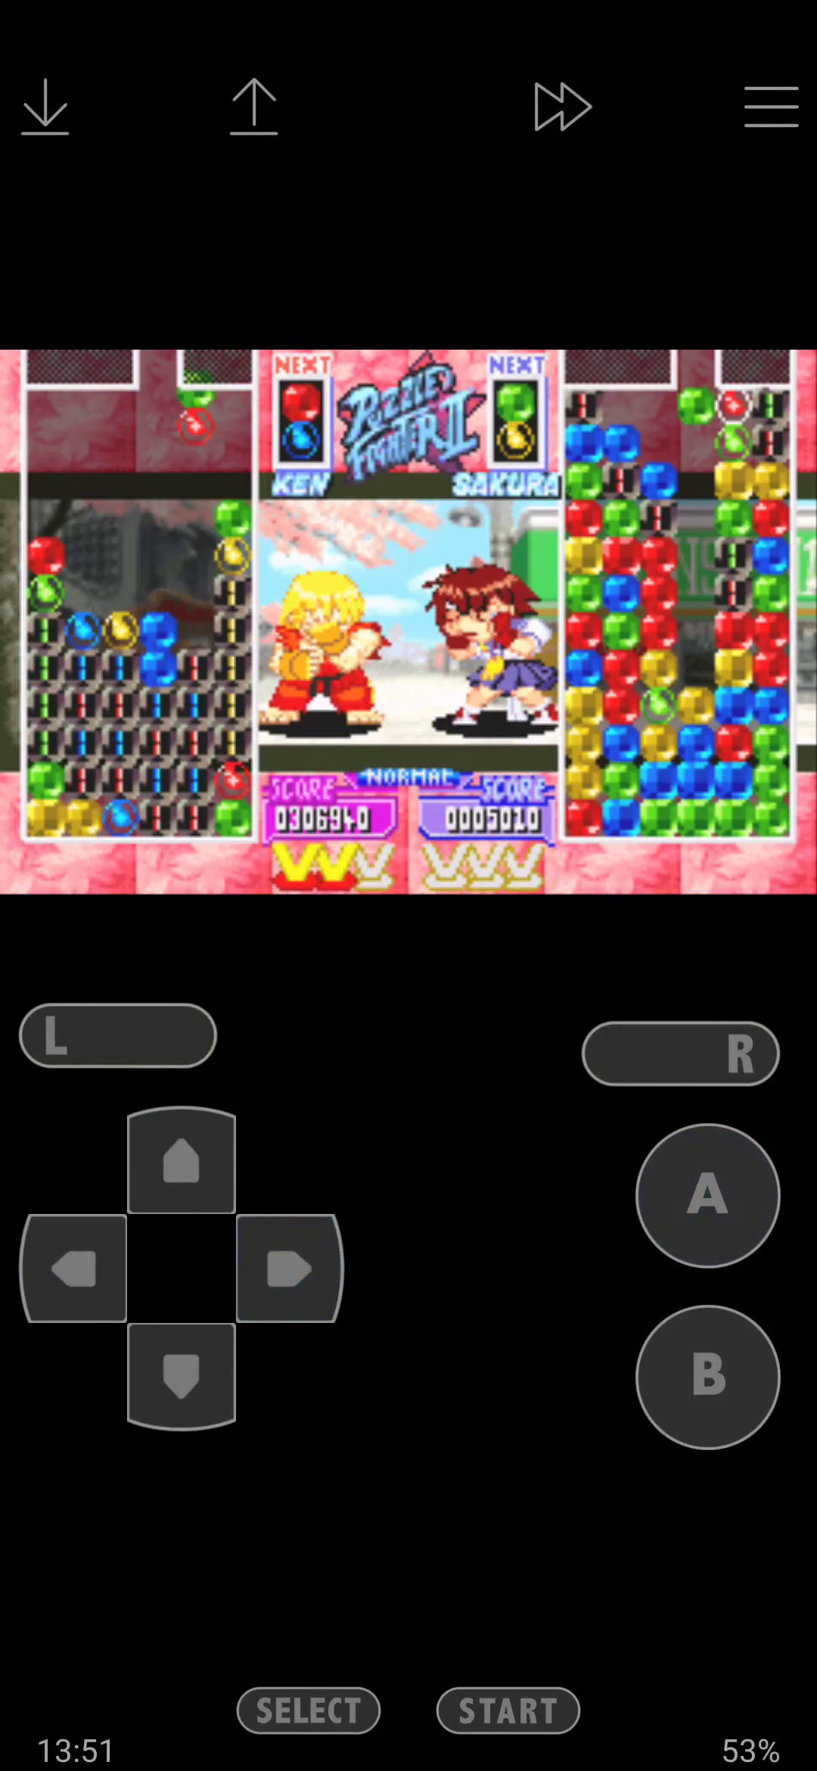
# - Fast-drop pairs to break gems and launch an attack at Sakura
pyautogui.click(181, 1160)
pyautogui.click(182, 1375)
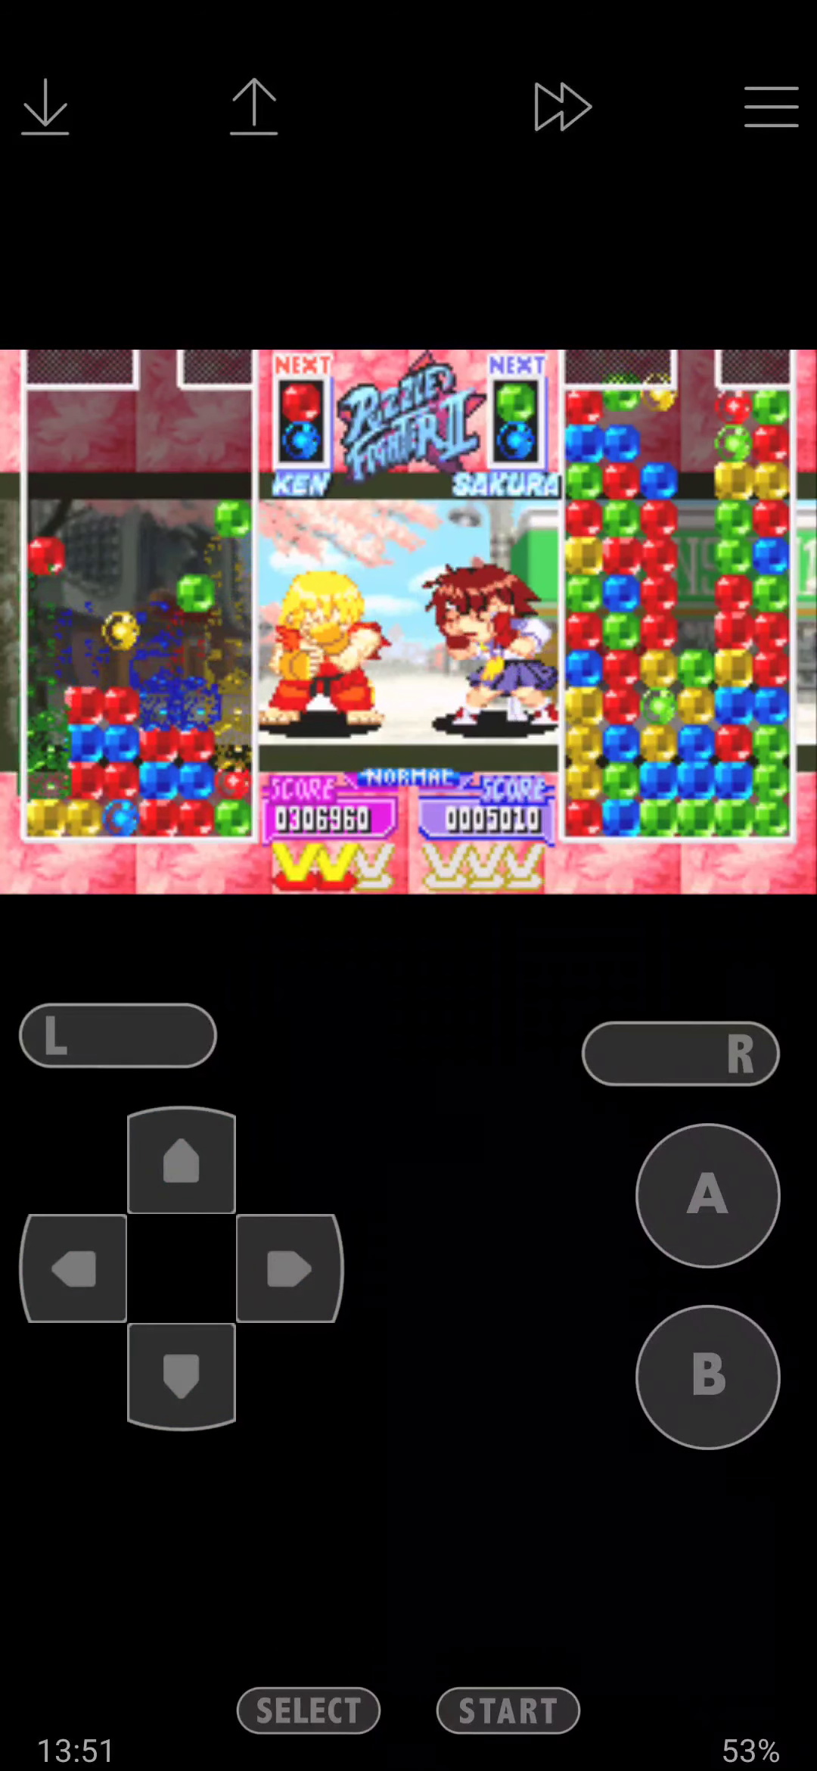
pyautogui.click(182, 1375)
pyautogui.click(708, 1195)
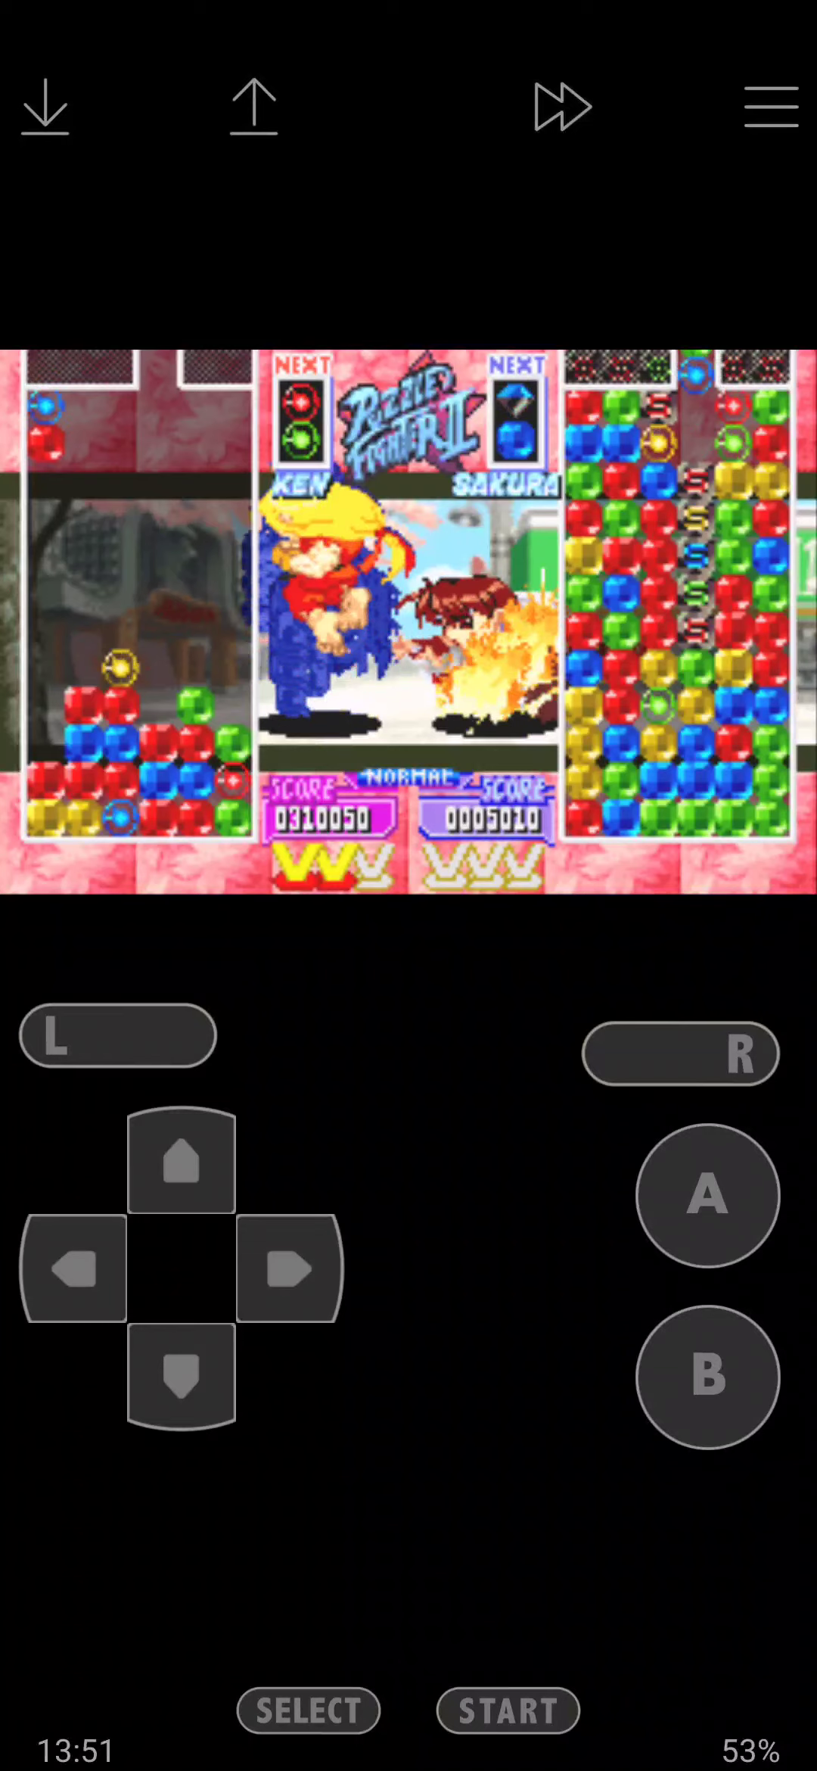
pyautogui.click(182, 1375)
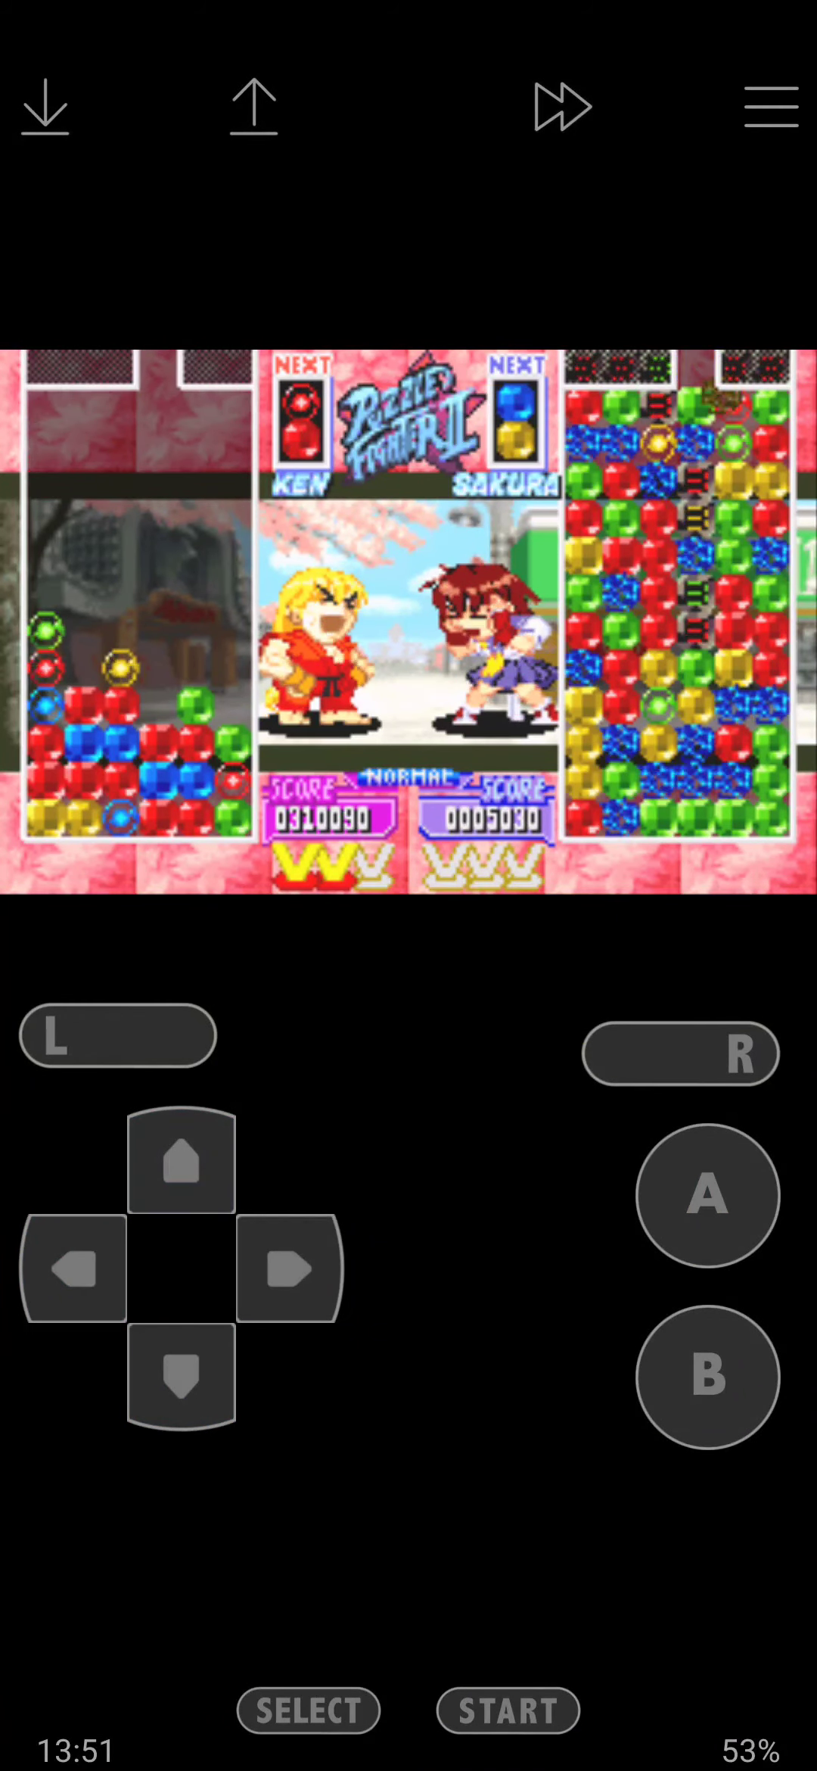
# - Rotate a pair, move it left and drop it to clear more gems
pyautogui.click(182, 1375)
pyautogui.click(708, 1196)
pyautogui.click(73, 1269)
pyautogui.click(181, 1161)
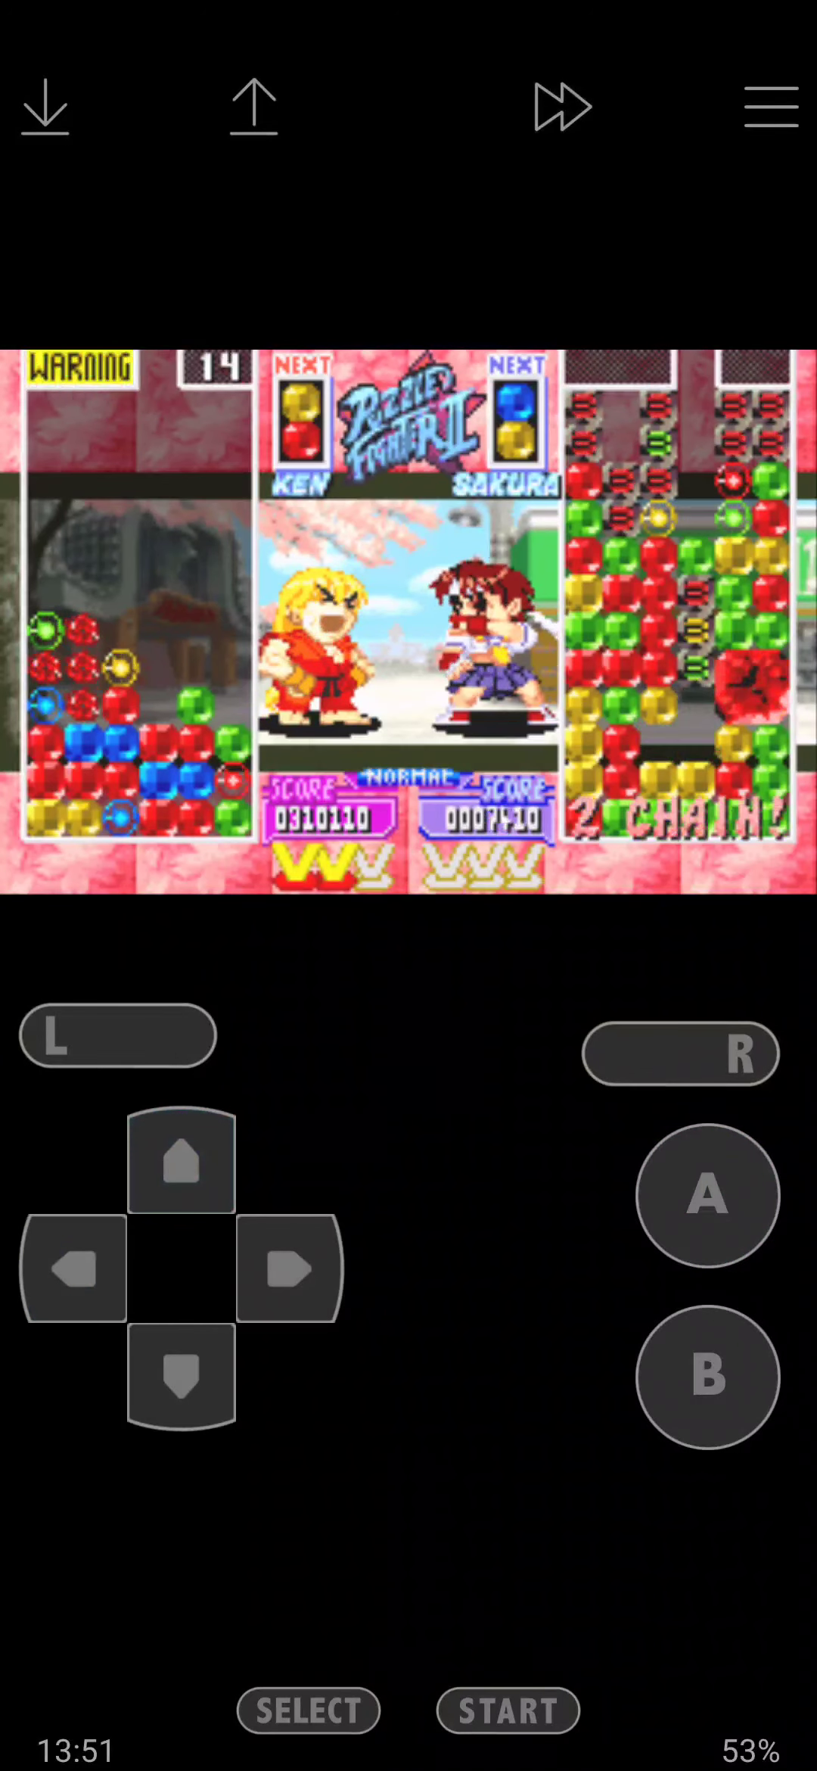
pyautogui.click(182, 1375)
# - Place a pair to the right, then rotate one left onto the counter gems
pyautogui.click(182, 1375)
pyautogui.click(290, 1269)
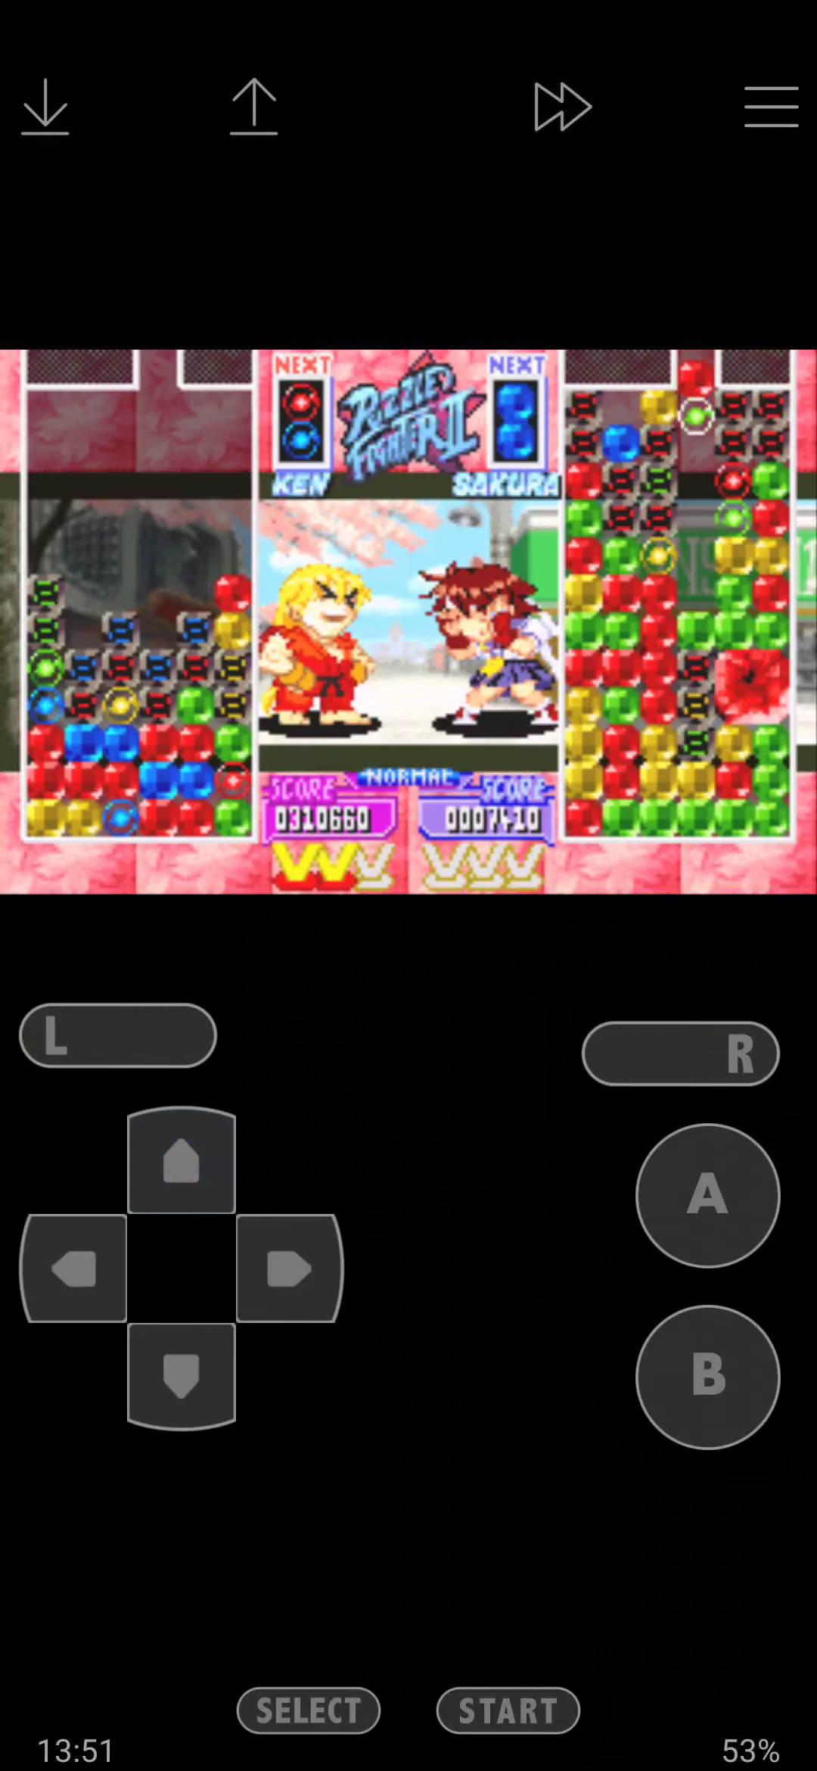
pyautogui.click(182, 1376)
pyautogui.click(181, 1160)
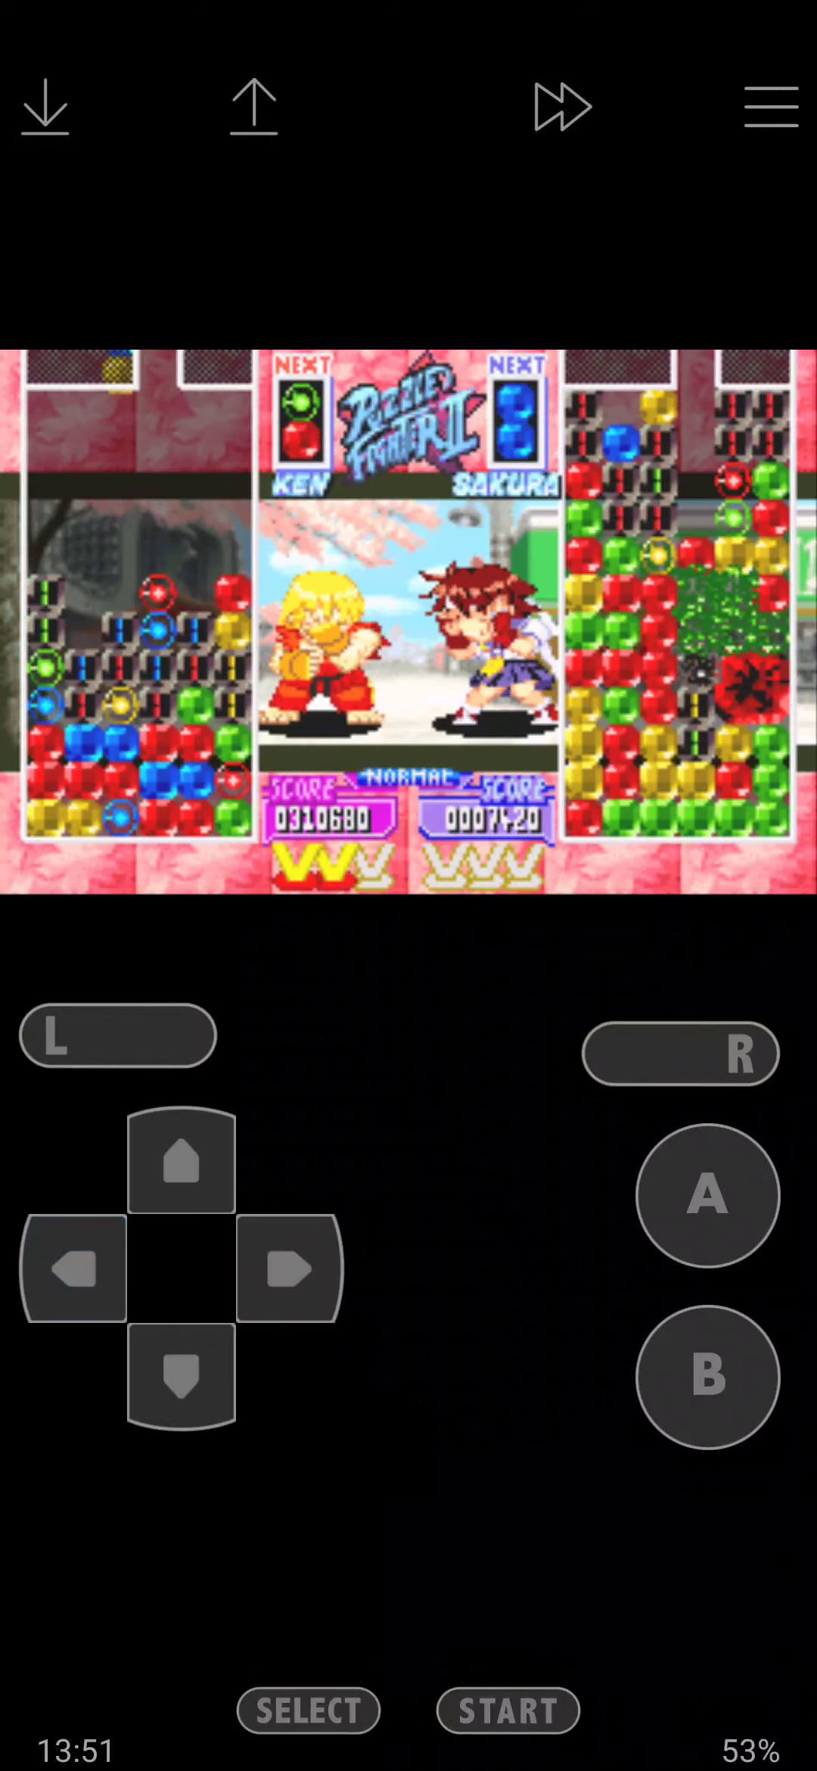
pyautogui.click(709, 1196)
pyautogui.click(73, 1268)
pyautogui.click(182, 1160)
pyautogui.click(182, 1375)
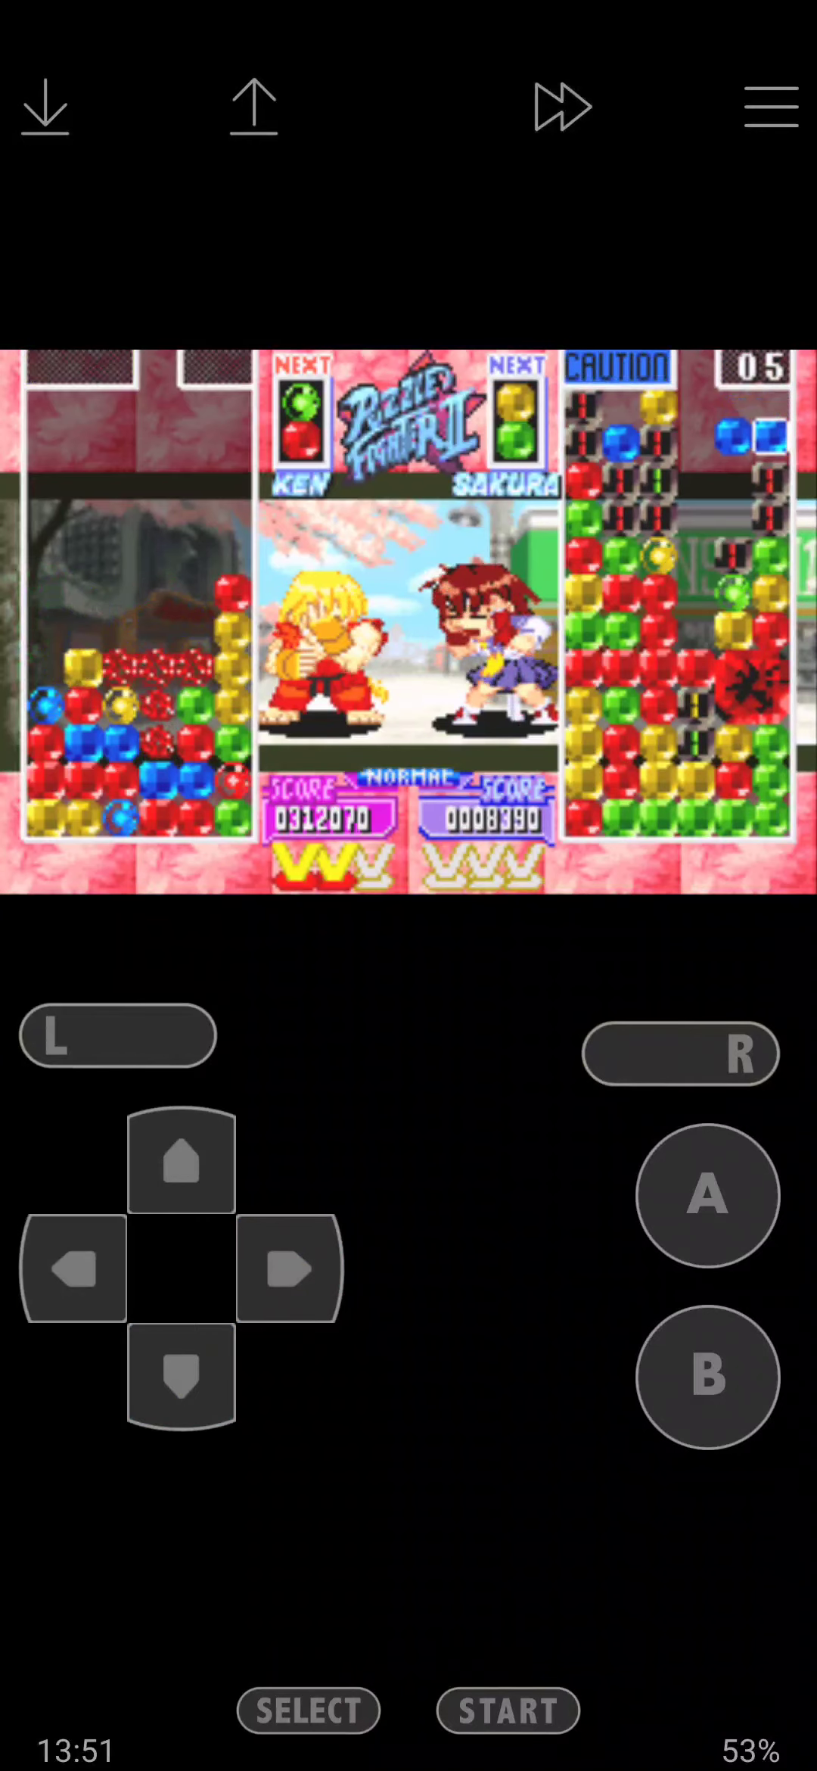
# - Rotate pairs and shift them right, fast-dropping them into place
pyautogui.click(182, 1375)
pyautogui.click(709, 1375)
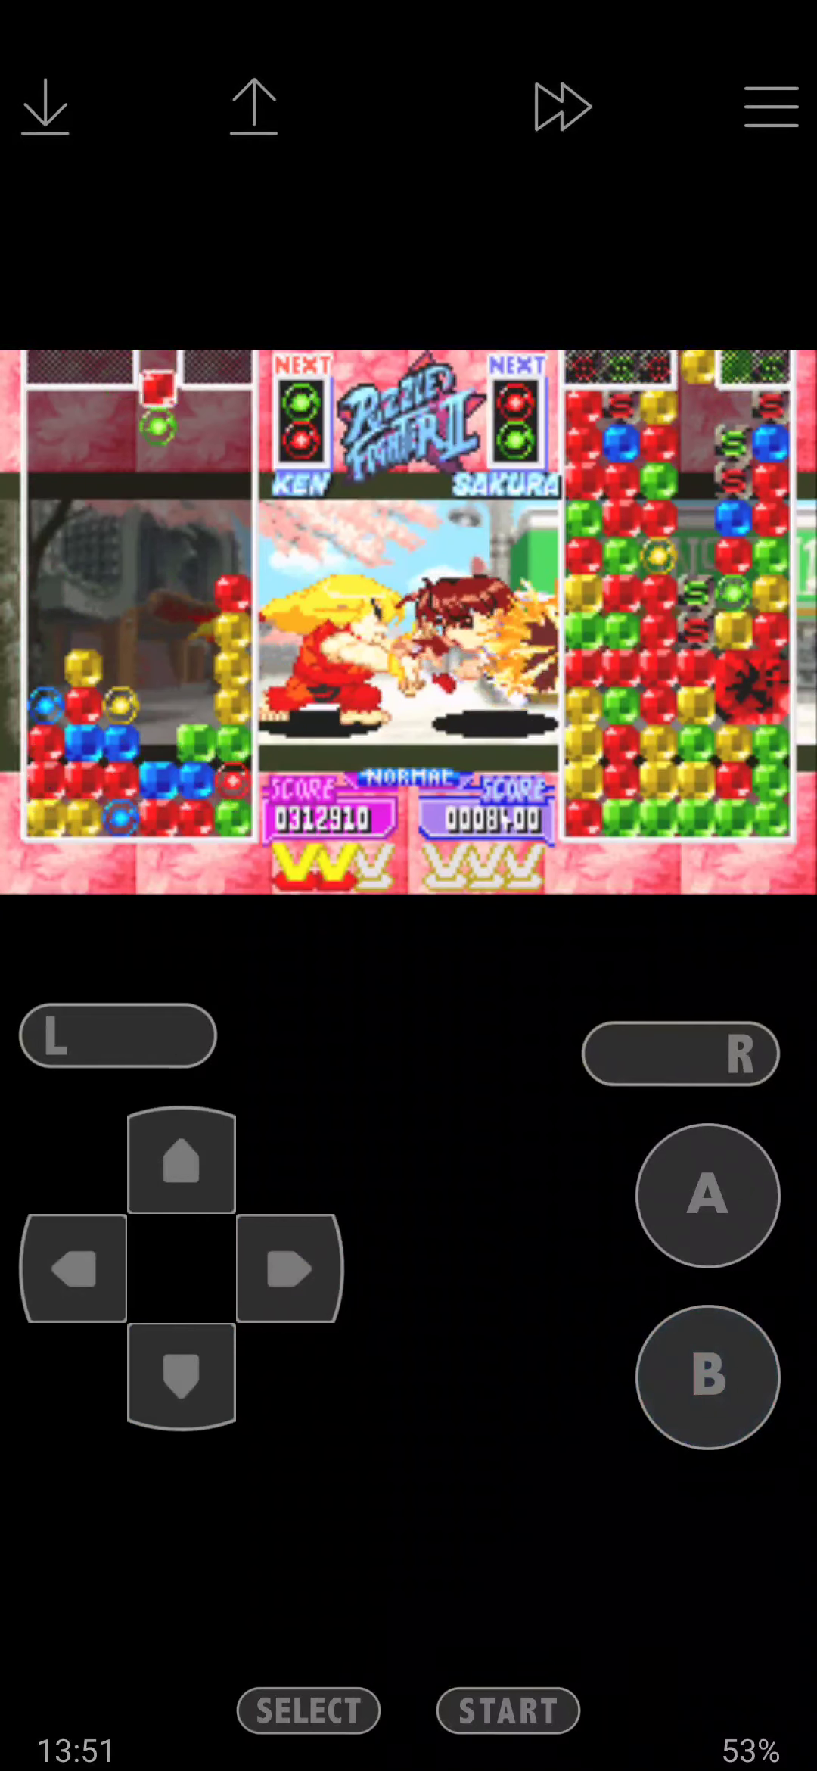
pyautogui.click(289, 1268)
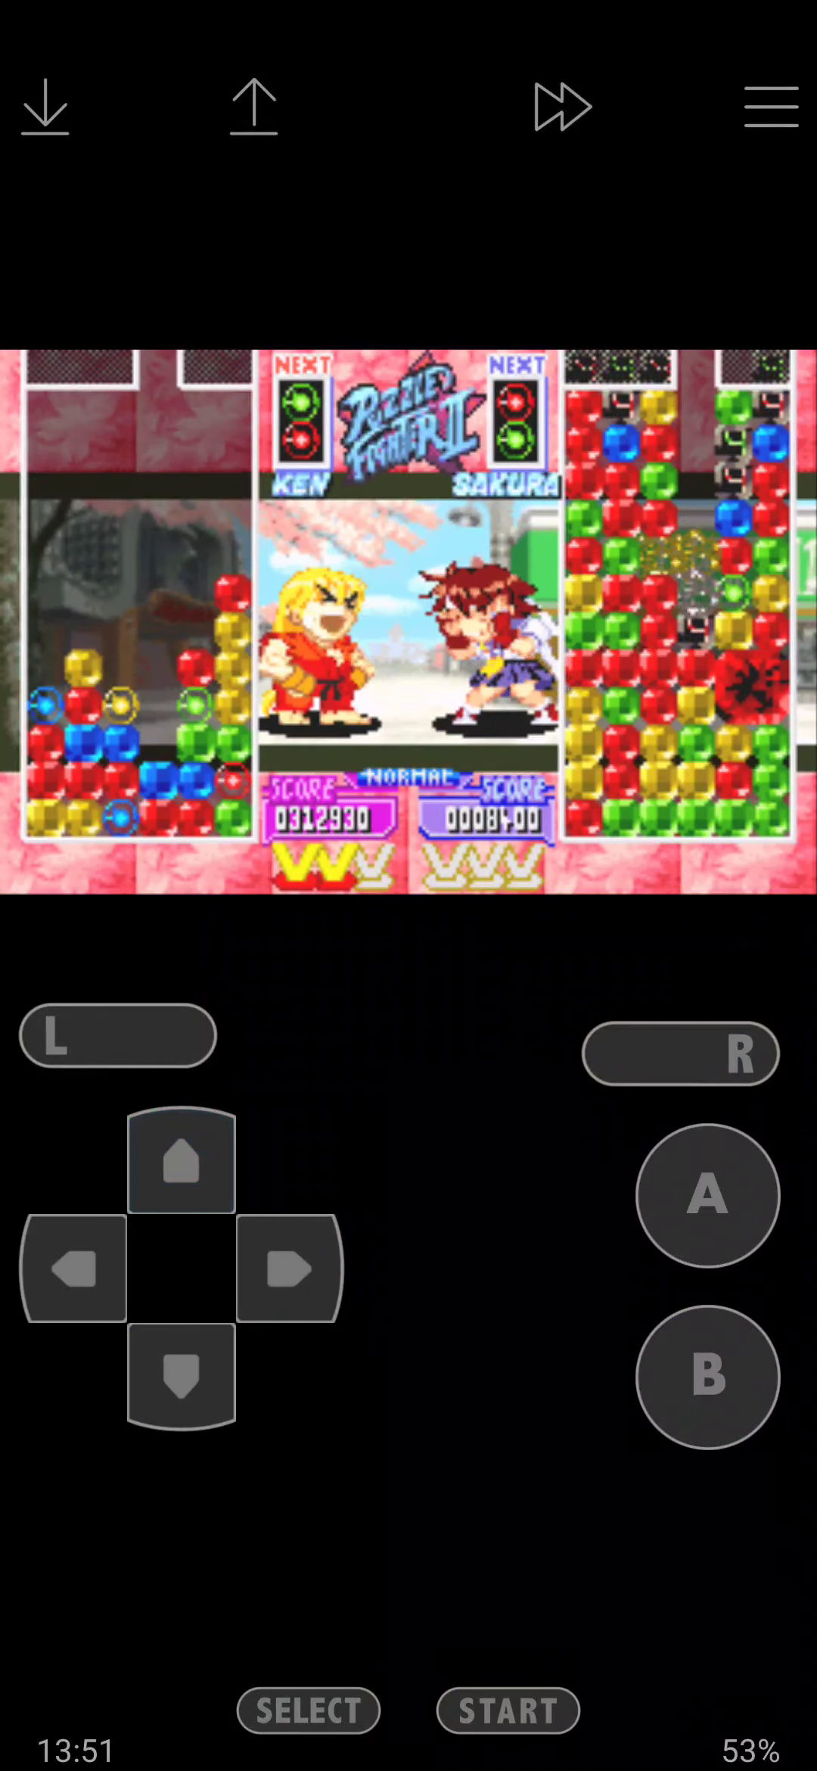
pyautogui.click(709, 1375)
pyautogui.click(182, 1375)
pyautogui.click(288, 1267)
pyautogui.click(181, 1375)
# - Drop the last pairs toward the left, raising Ken's score to 0313480
pyautogui.click(75, 1269)
pyautogui.click(182, 1161)
pyautogui.click(182, 1375)
pyautogui.click(75, 1269)
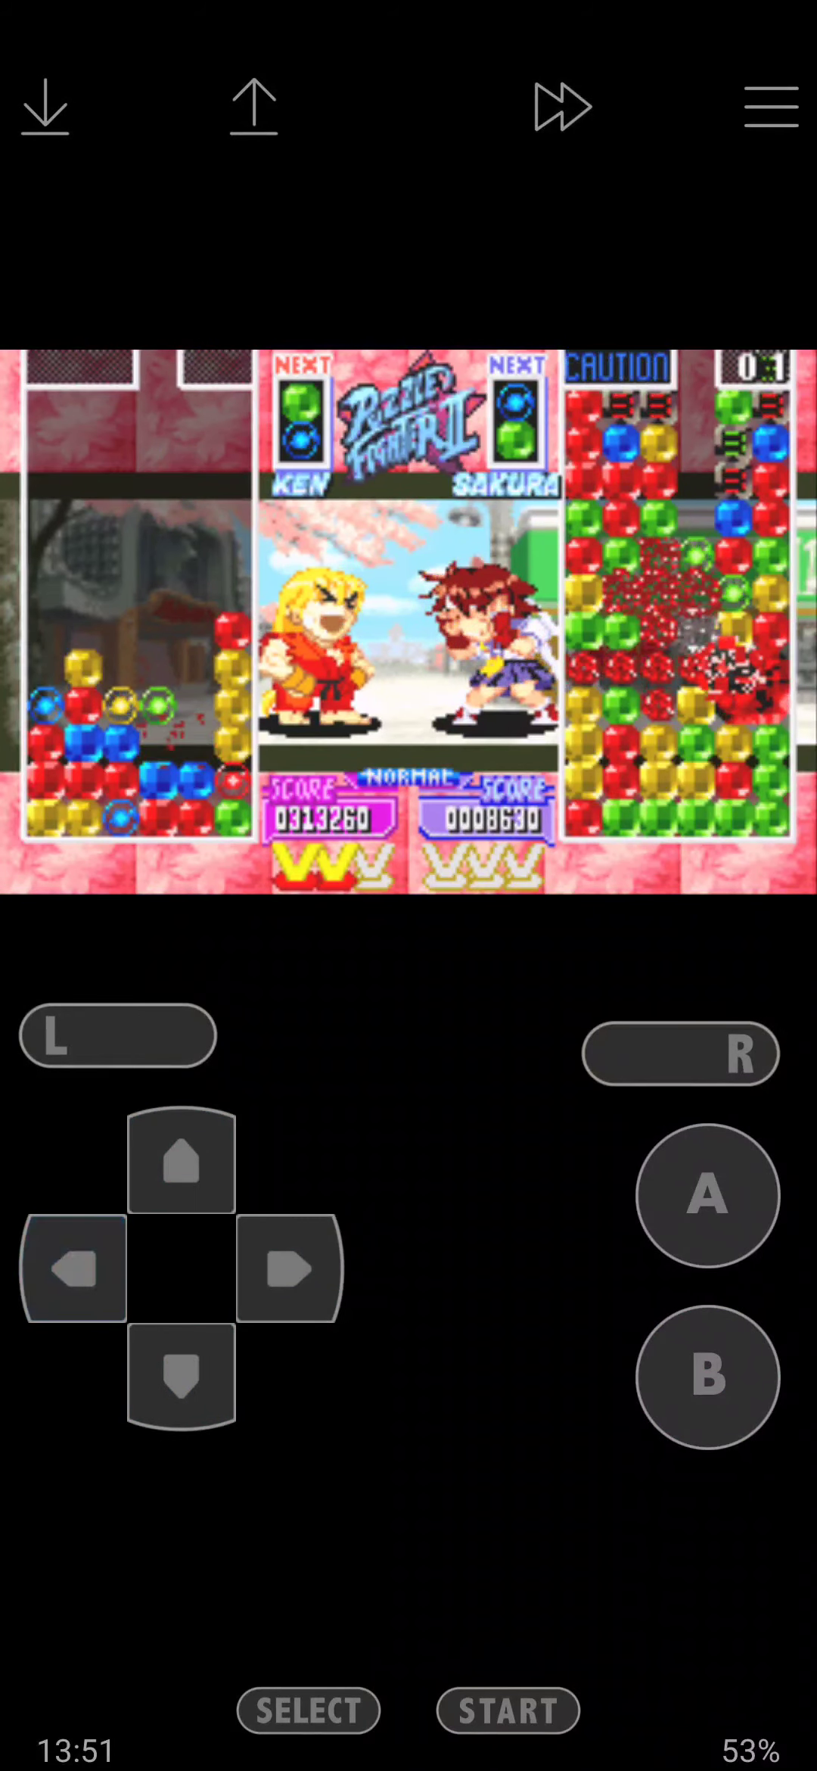
pyautogui.click(75, 1268)
pyautogui.click(182, 1161)
pyautogui.click(181, 1375)
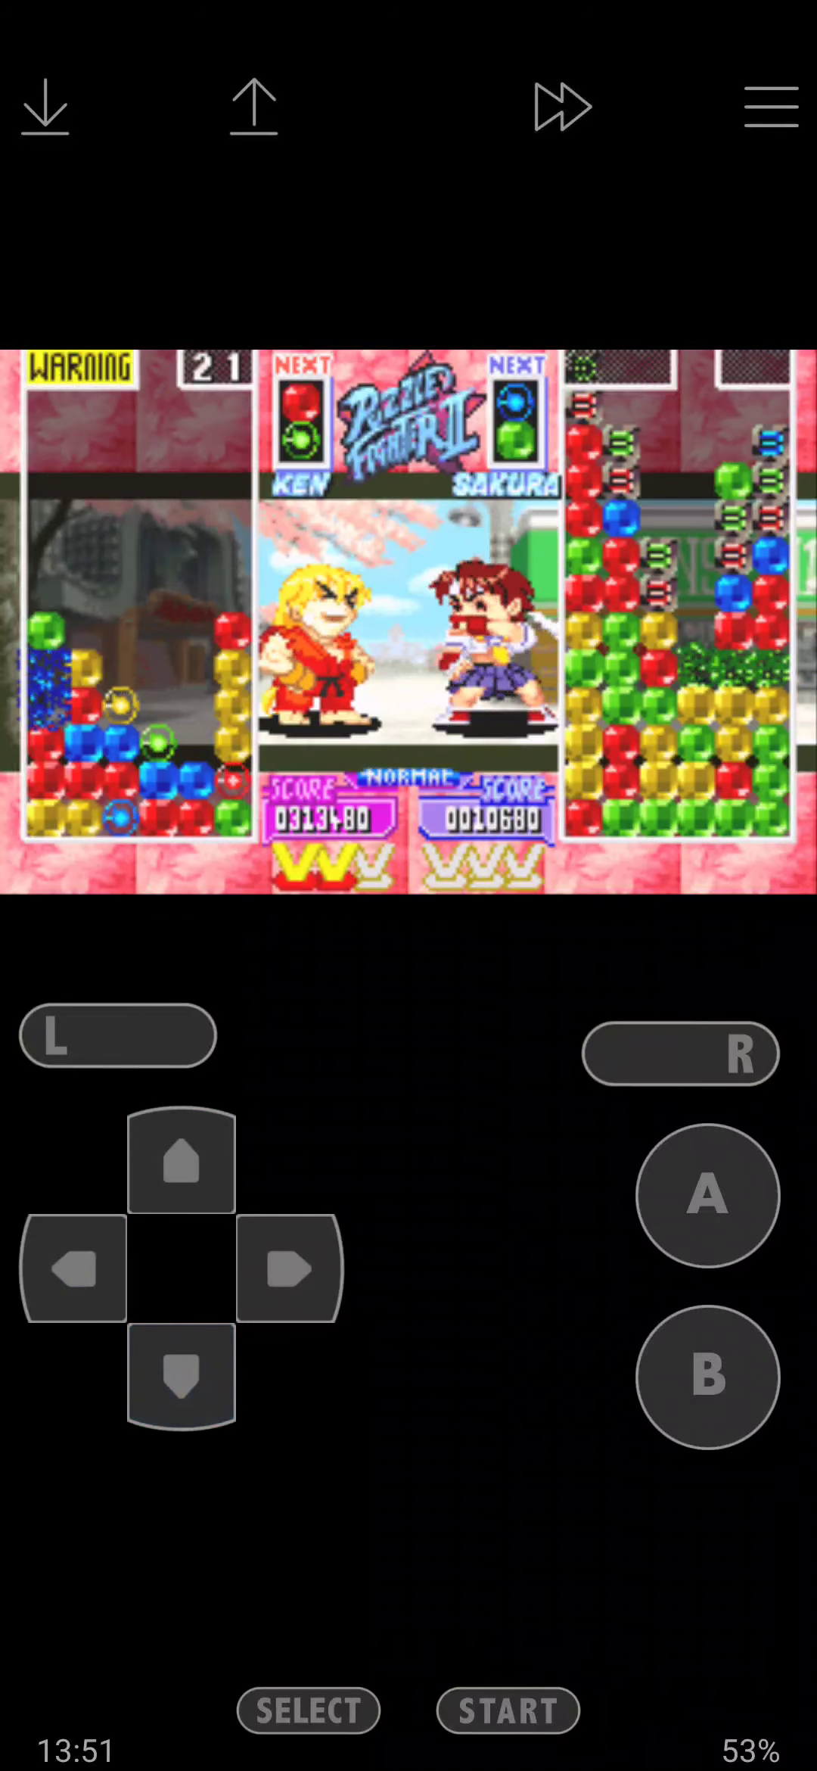
# - Rotate and reposition the falling pairs to set up a chain
pyautogui.click(709, 1375)
pyautogui.click(181, 1375)
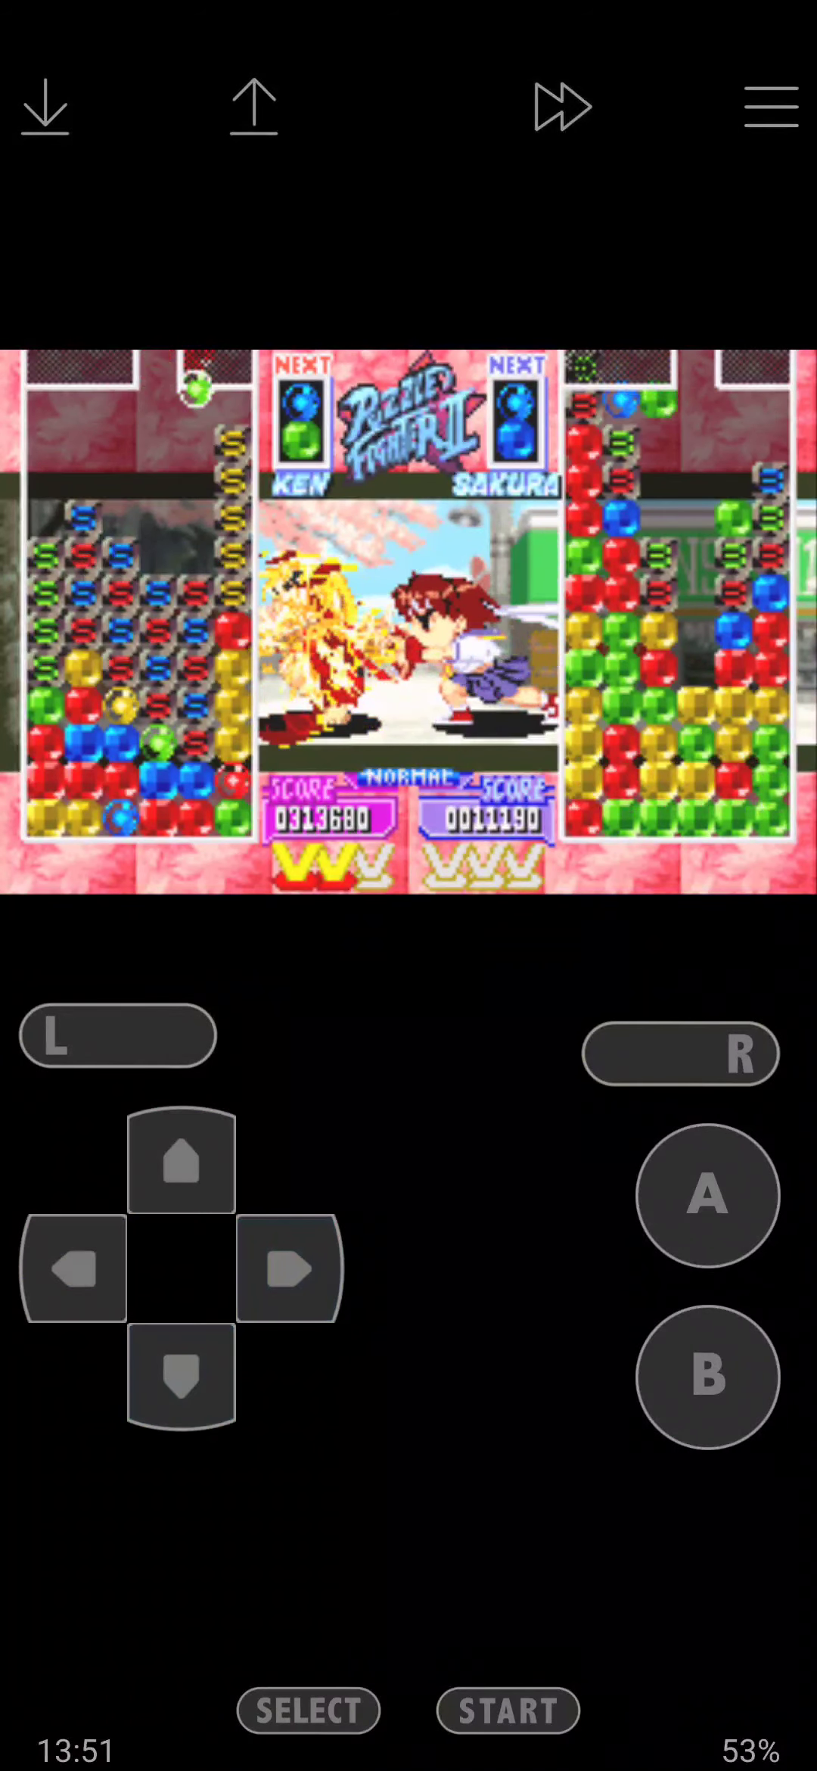
pyautogui.click(75, 1268)
pyautogui.click(182, 1161)
pyautogui.click(182, 1375)
pyautogui.click(181, 1161)
pyautogui.click(709, 1375)
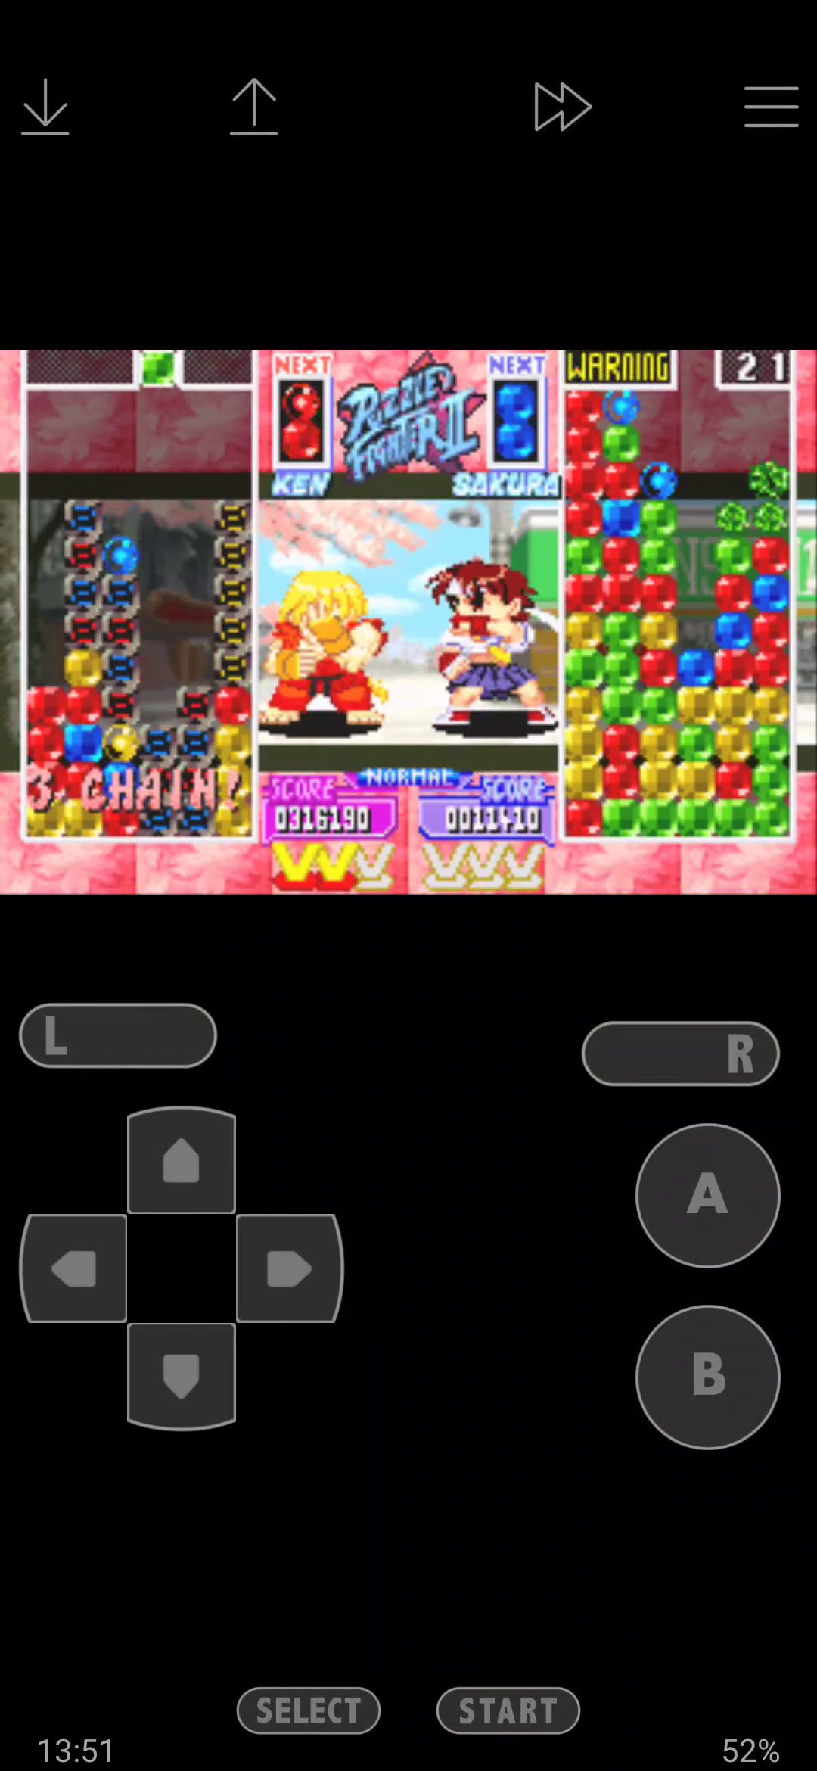
# - Land the final pairs to trigger a 3-chain K.O., ending at 0318440
pyautogui.click(709, 1375)
pyautogui.click(181, 1161)
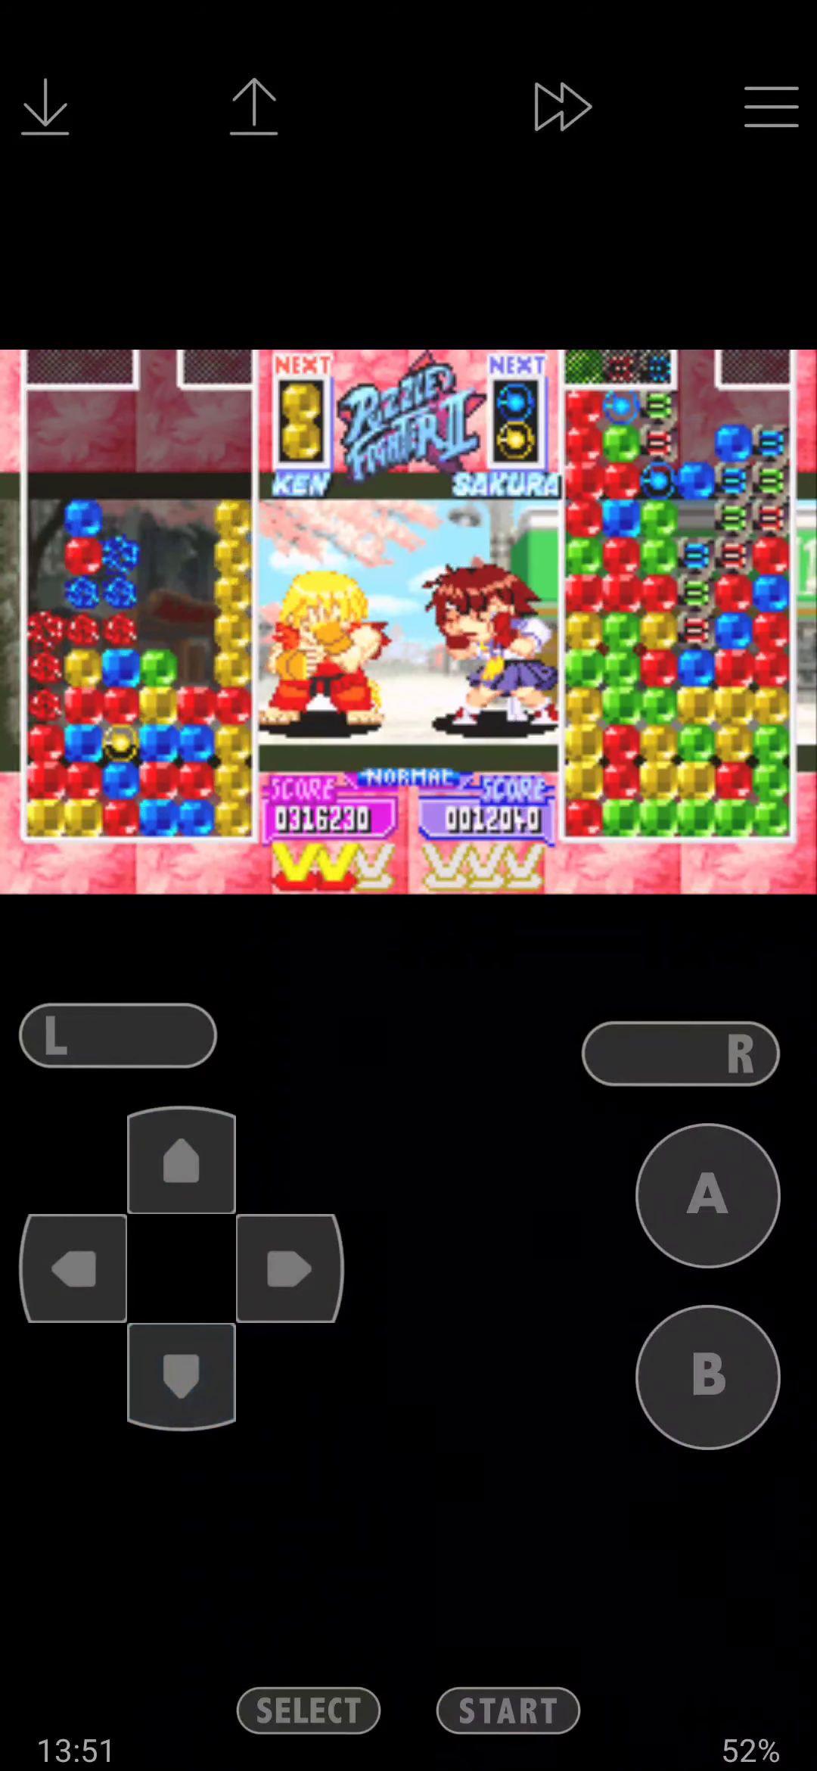
pyautogui.click(182, 1376)
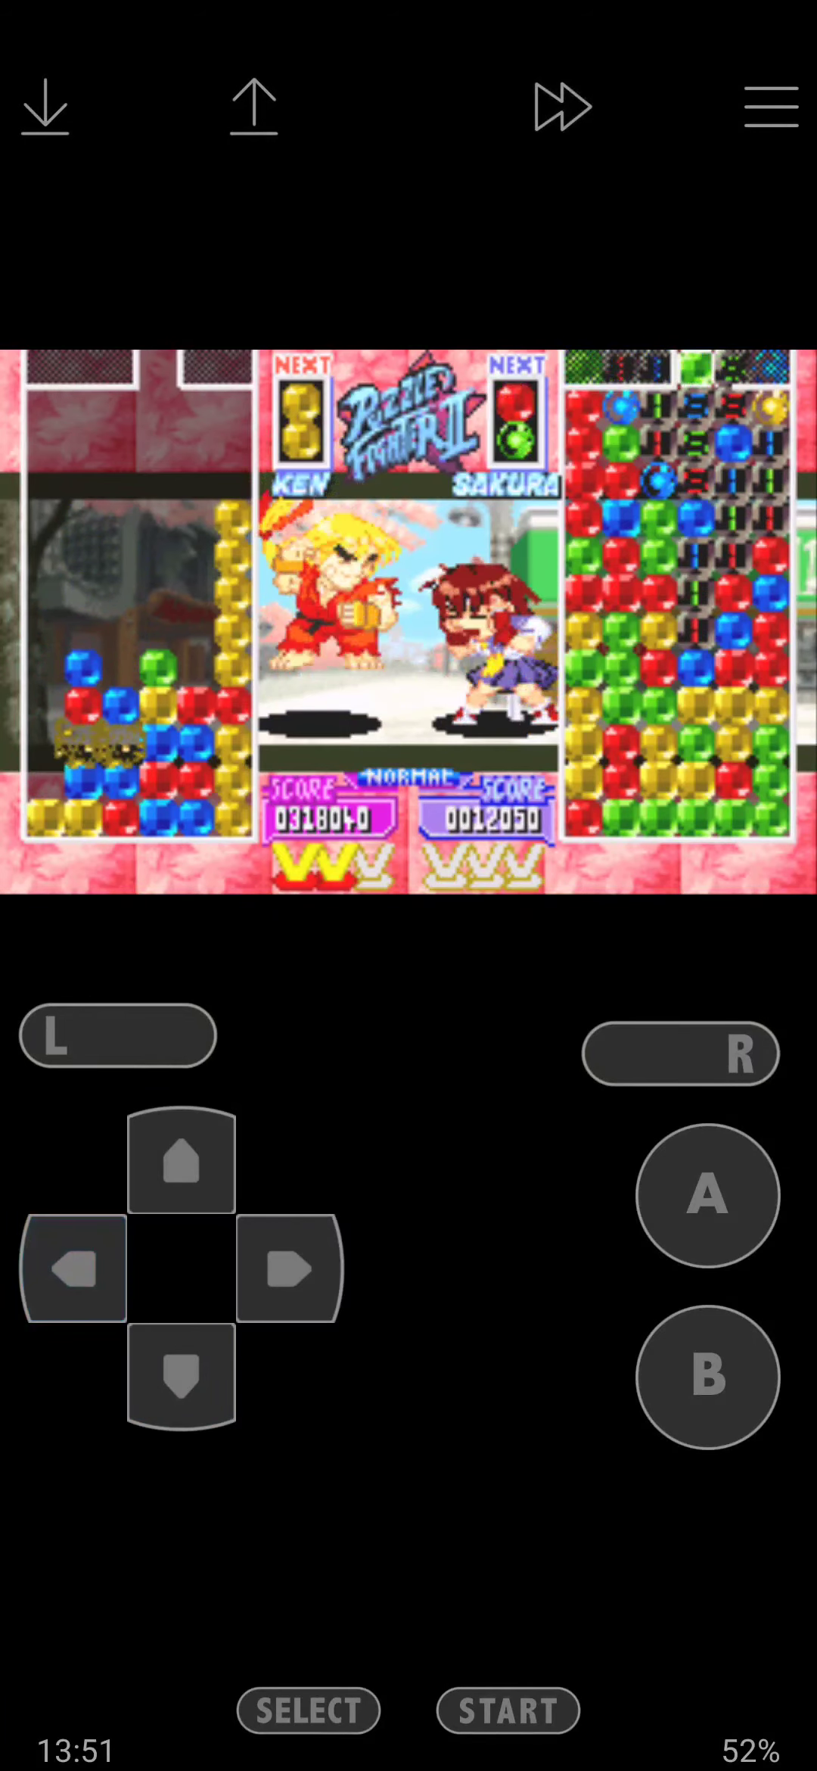
pyautogui.click(75, 1269)
pyautogui.click(290, 1269)
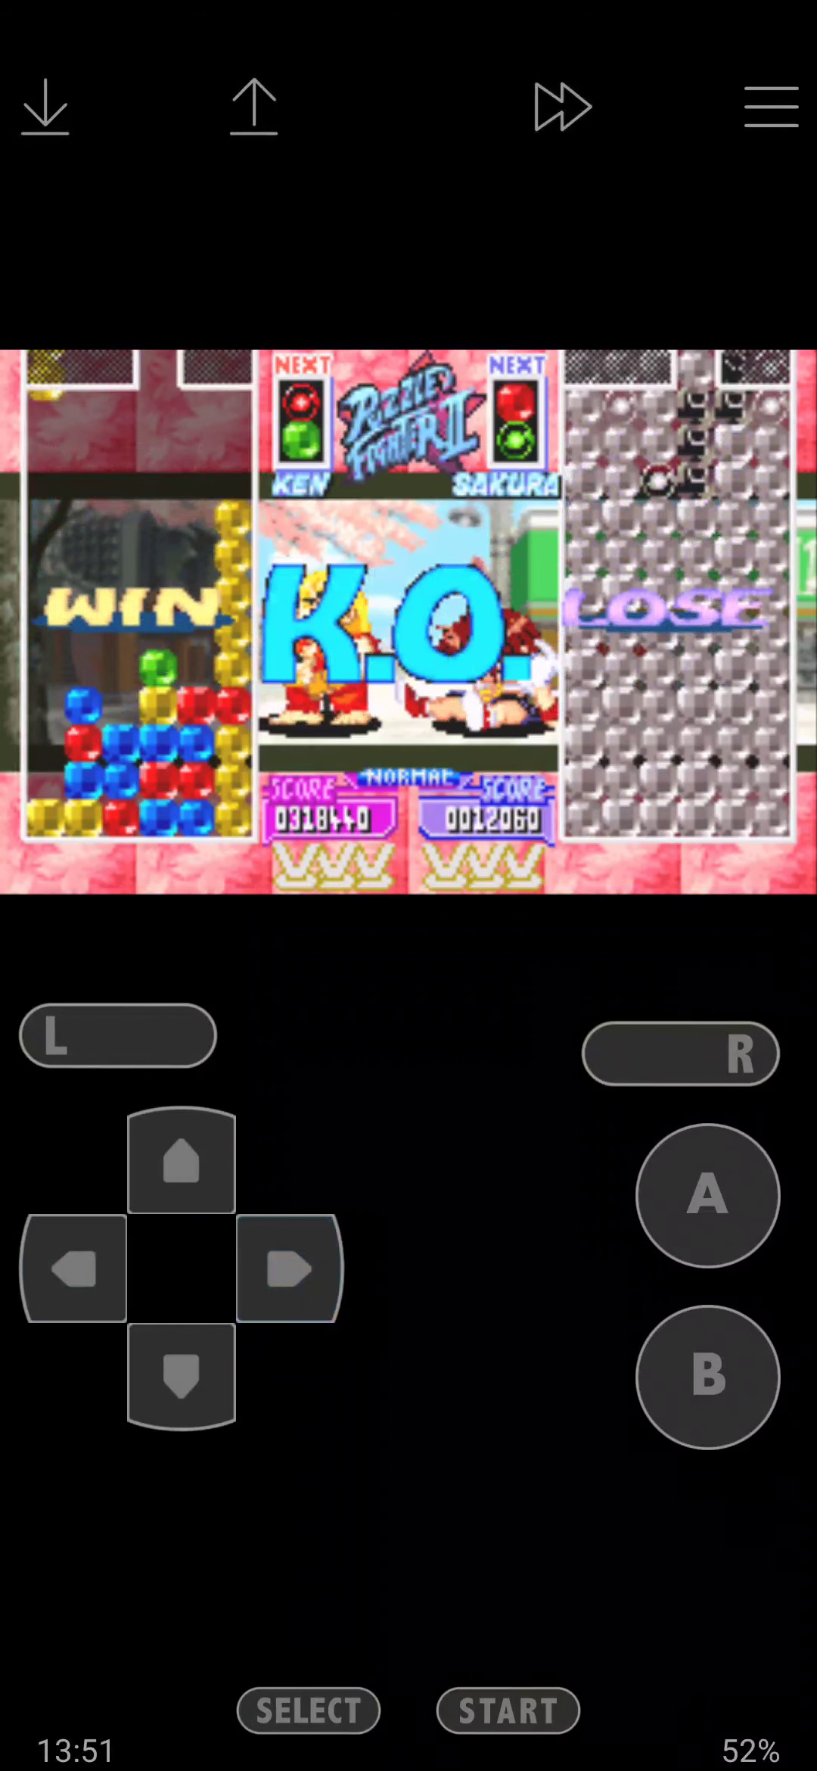